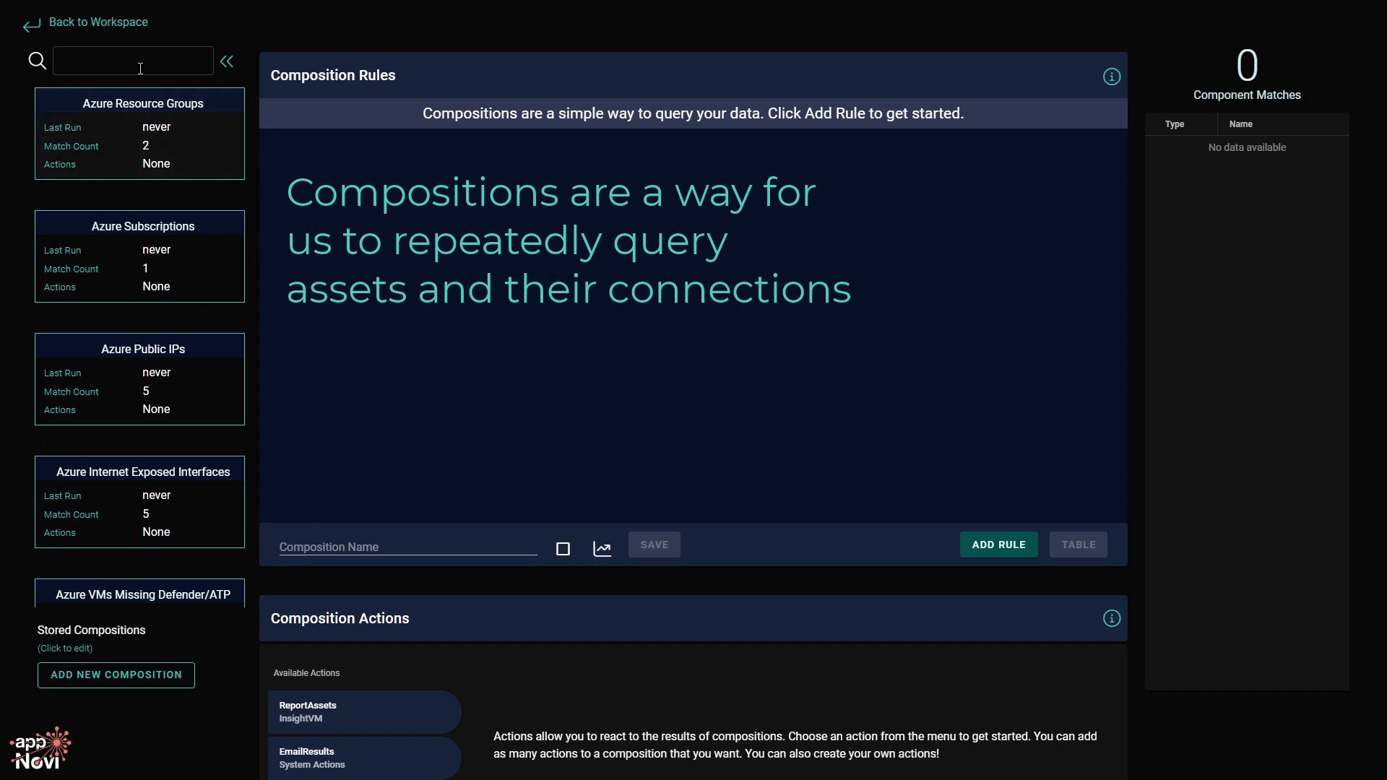
Search compositions for 'cis', preview the three CIS Core Security Control ones, and start a new composition.
click(136, 60)
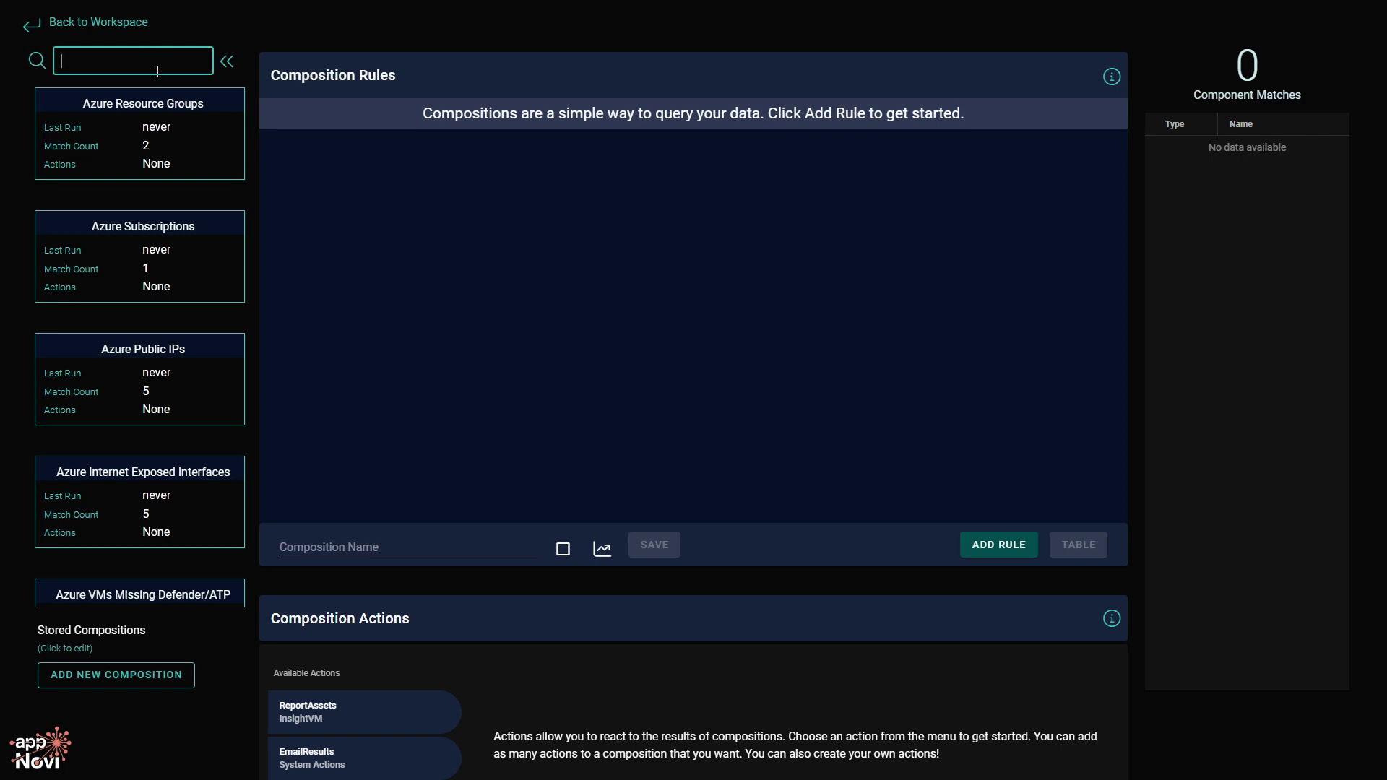
text(cis)
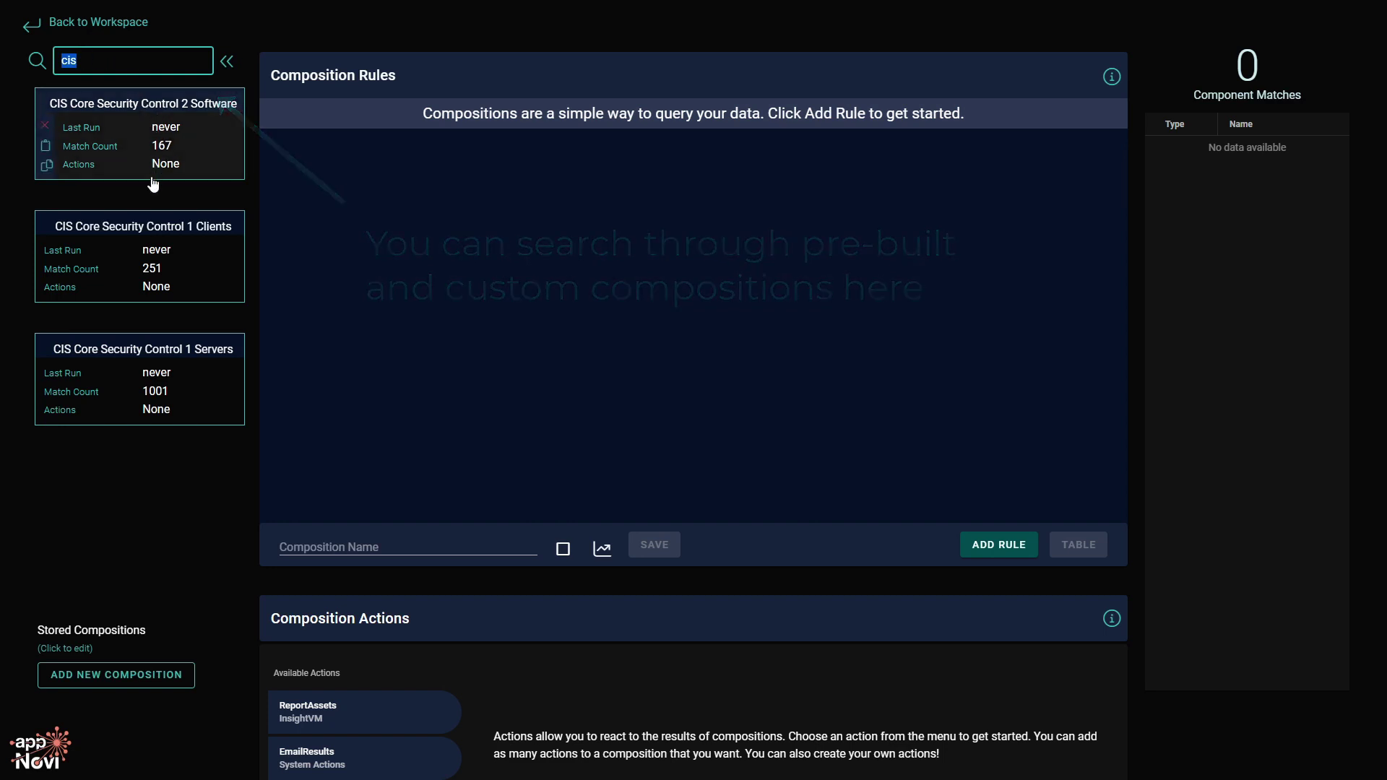
click(181, 290)
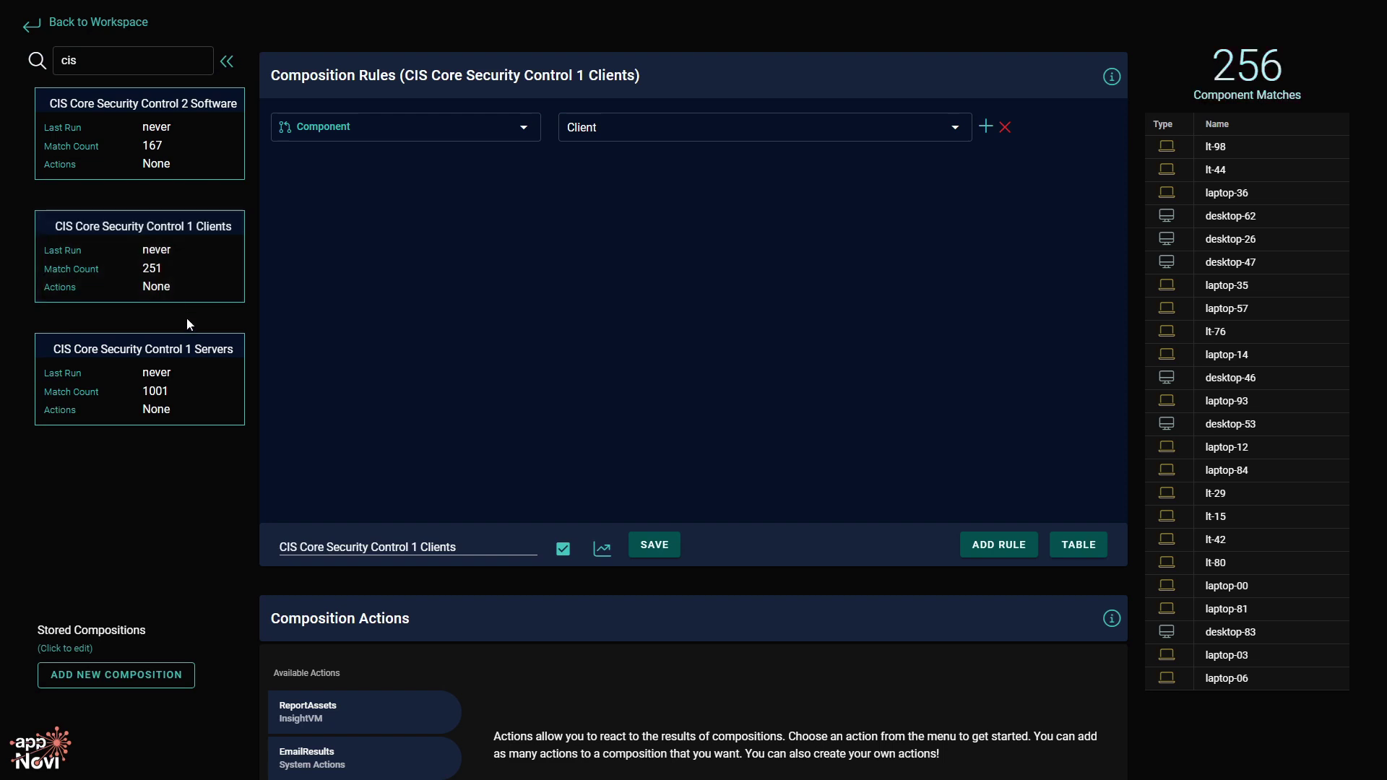
click(189, 371)
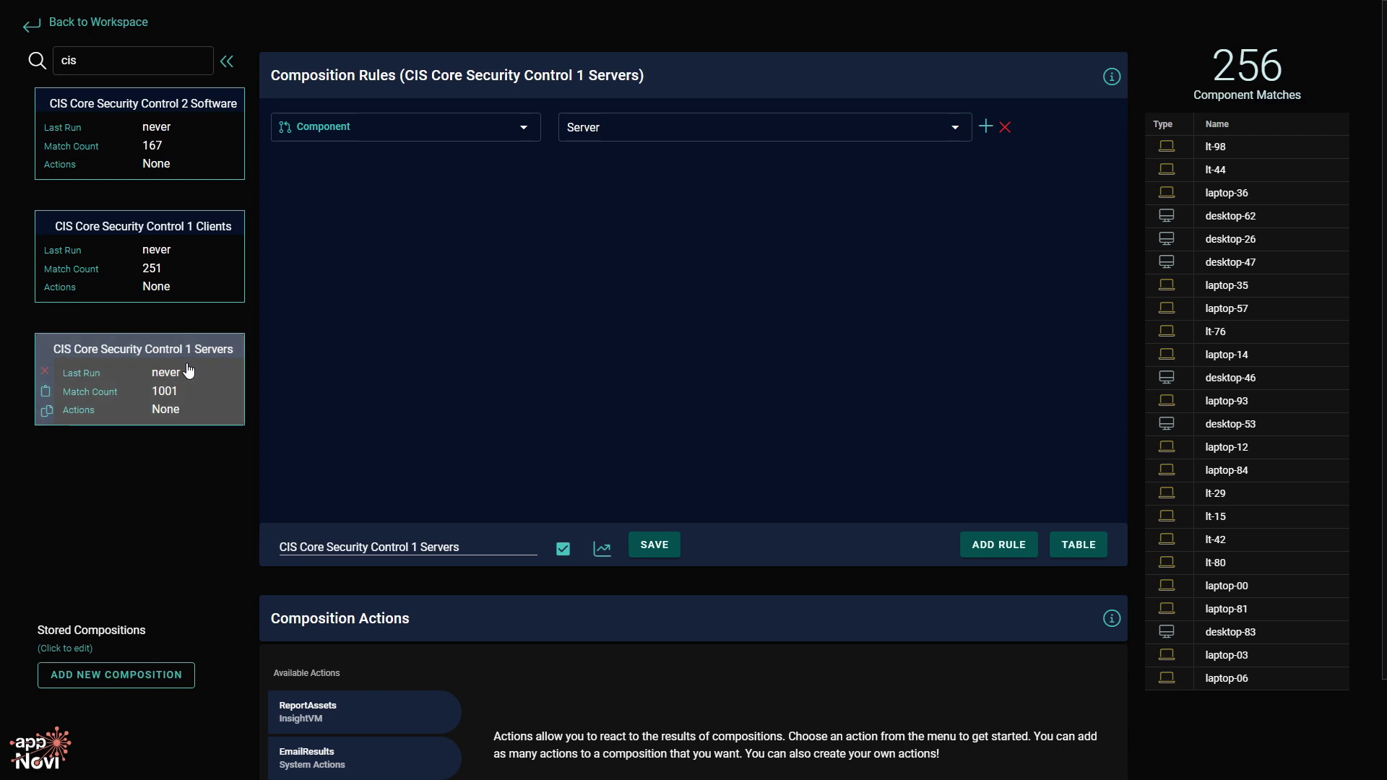
click(200, 161)
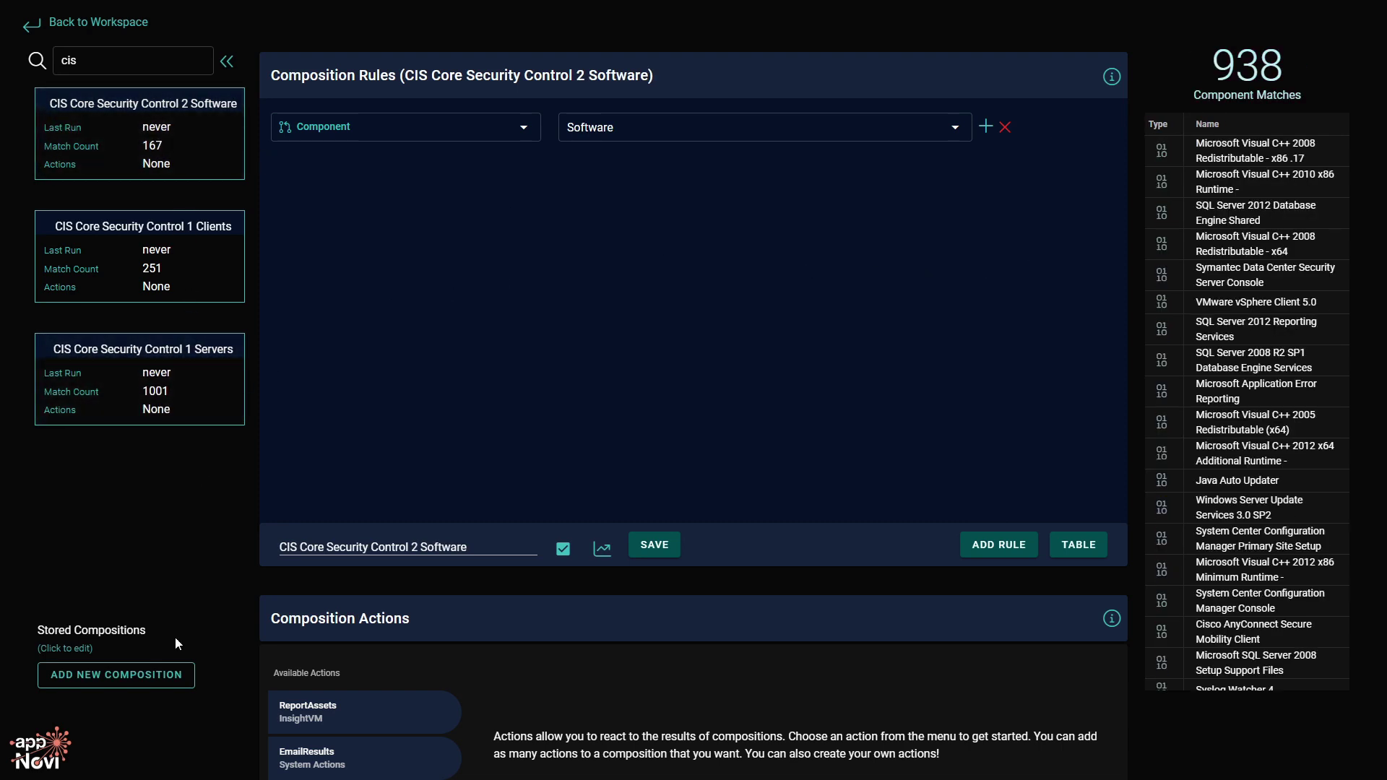
click(174, 682)
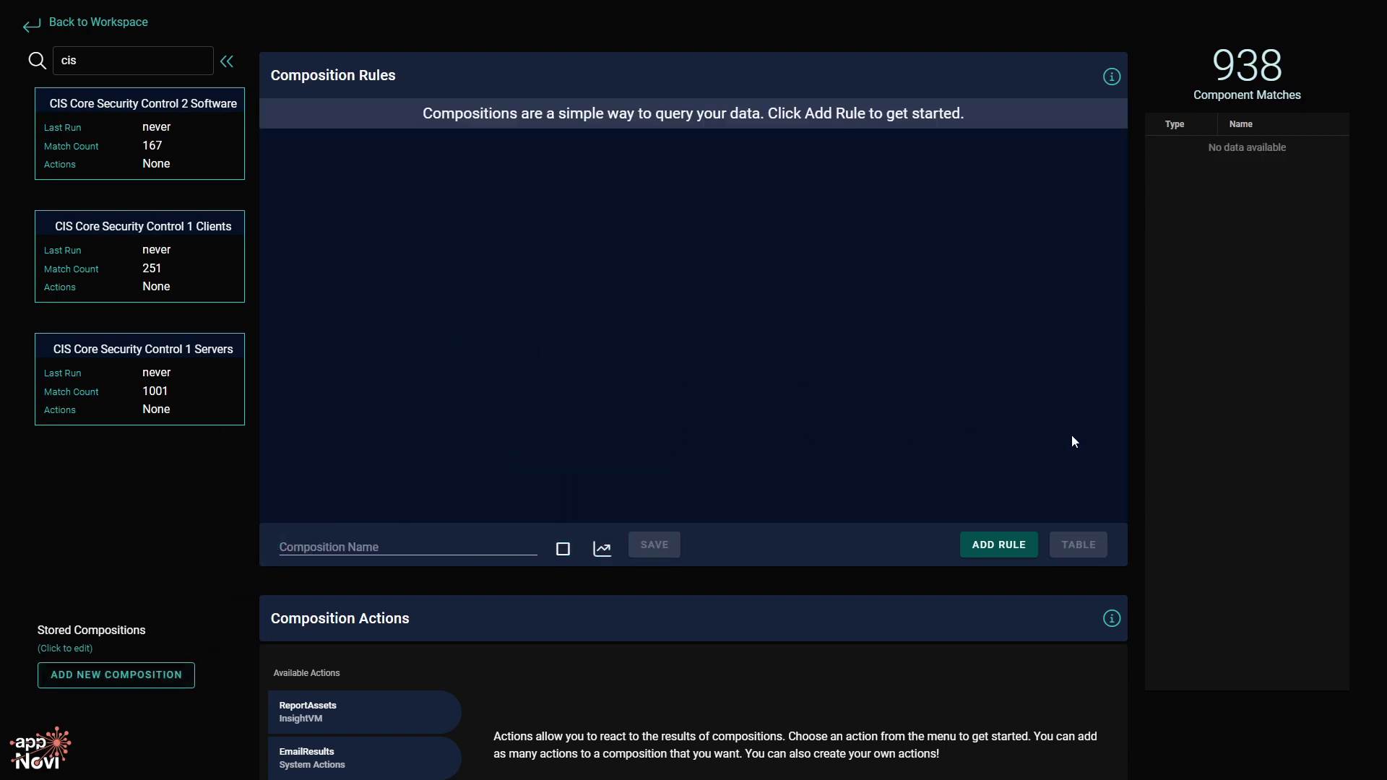
Add a first rule and try its Metadata and Application rule types.
click(999, 556)
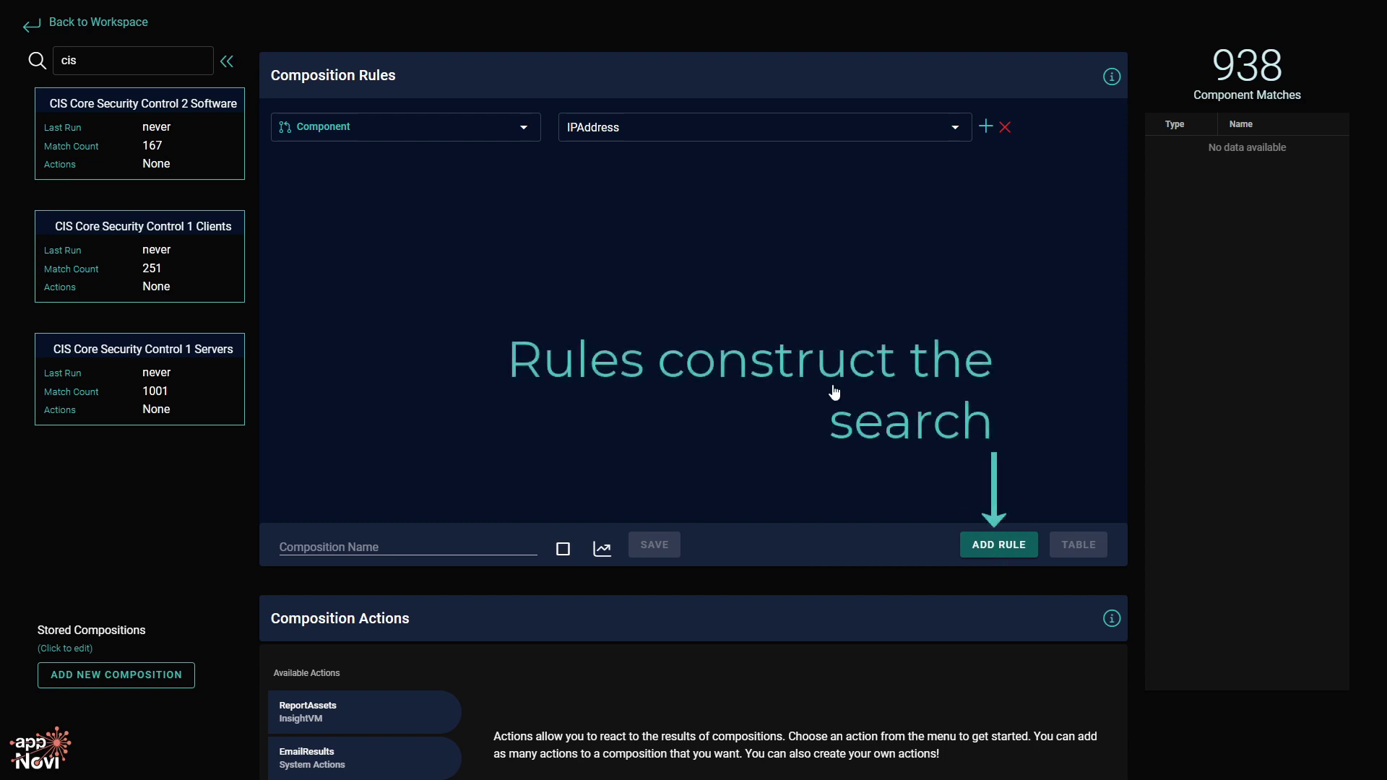
click(504, 140)
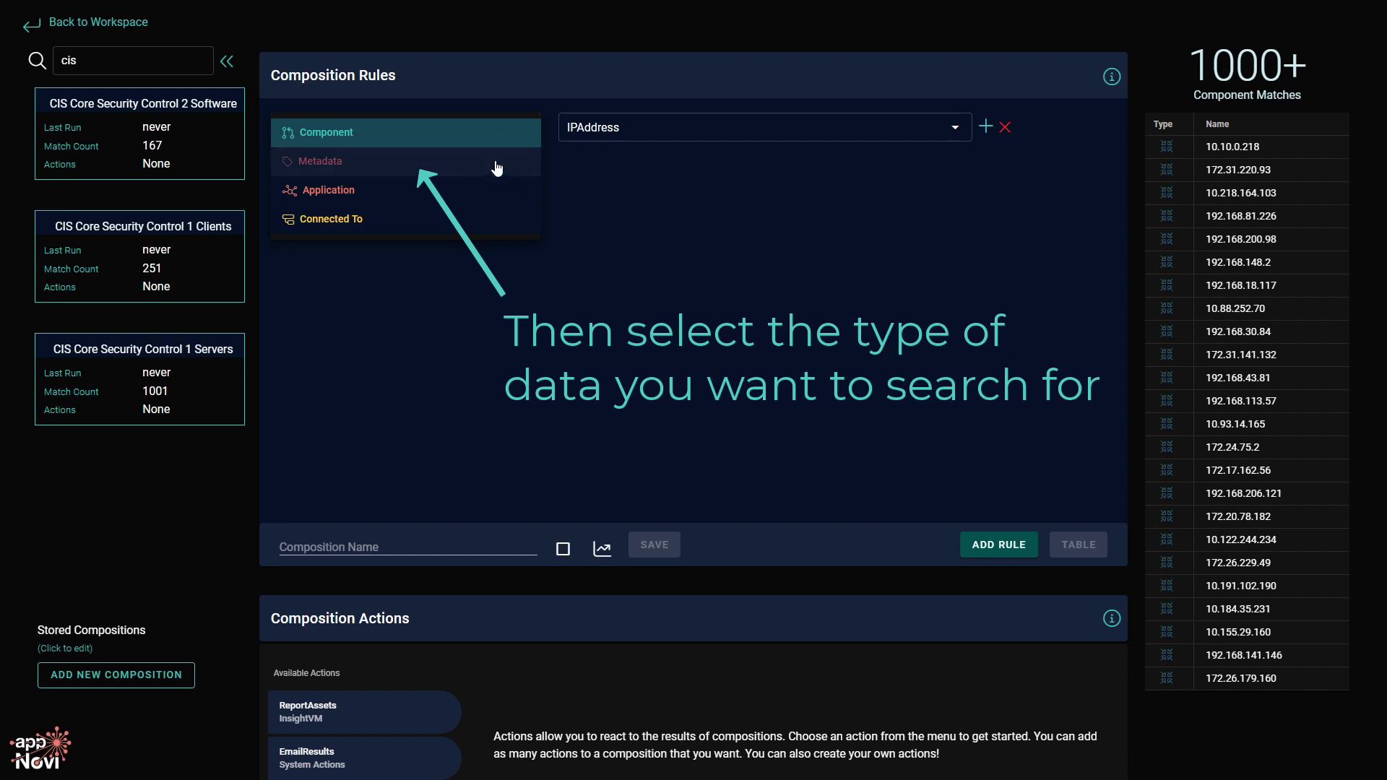
click(490, 170)
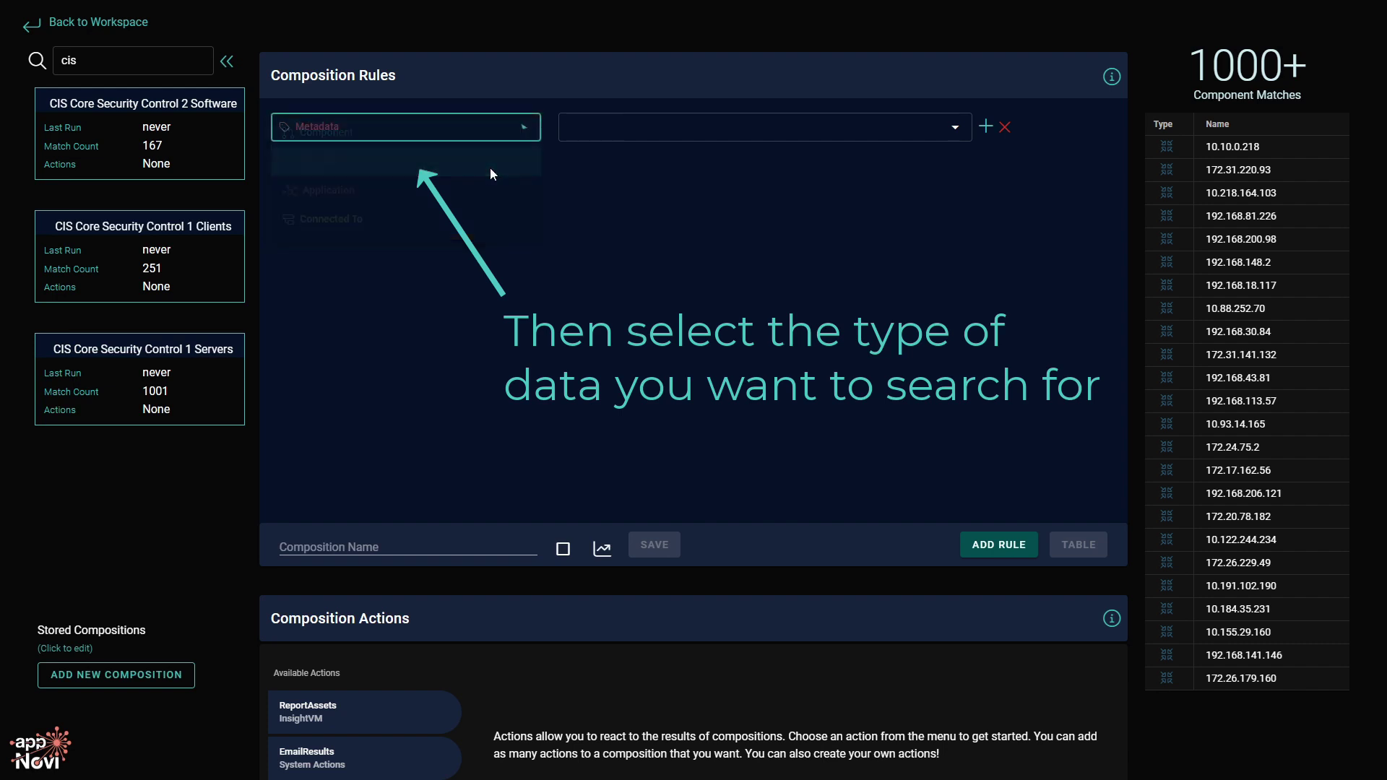
click(652, 133)
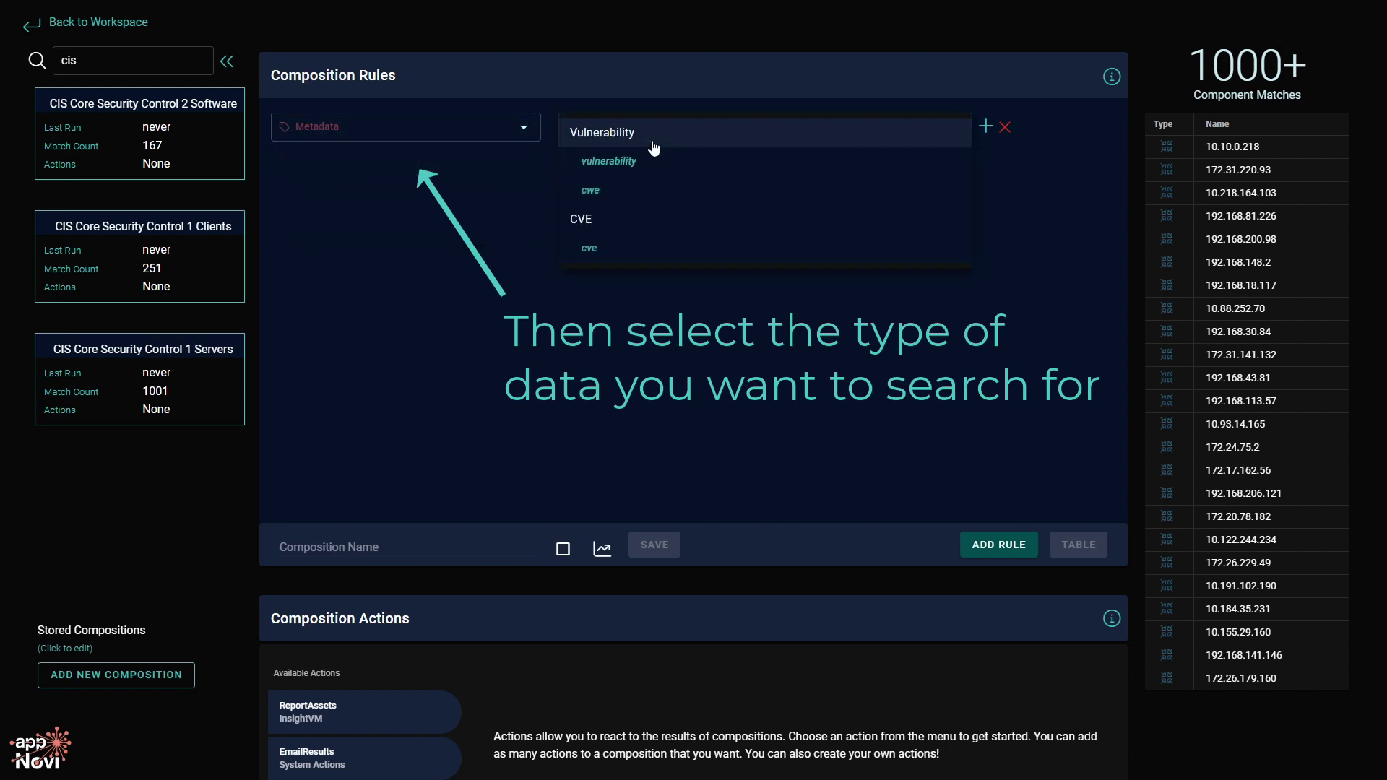
click(471, 127)
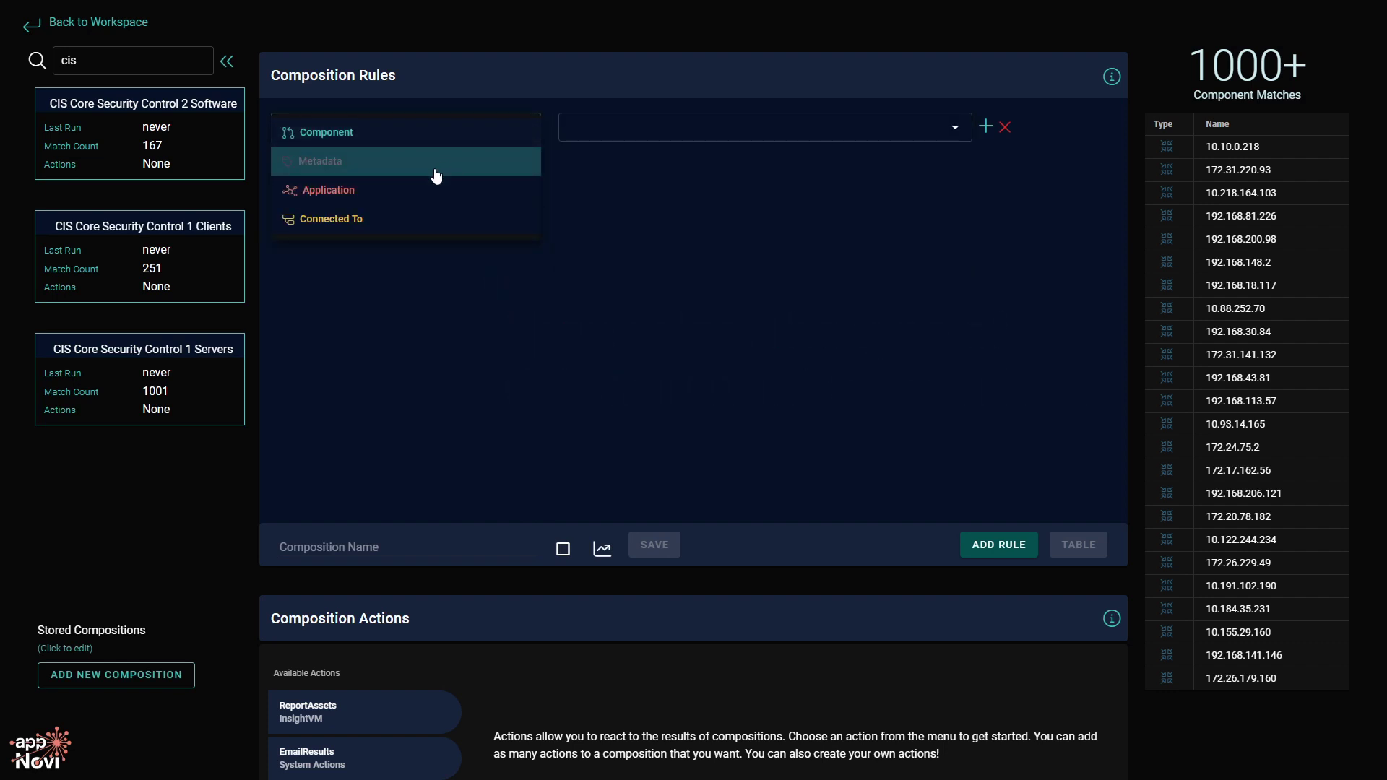
click(430, 190)
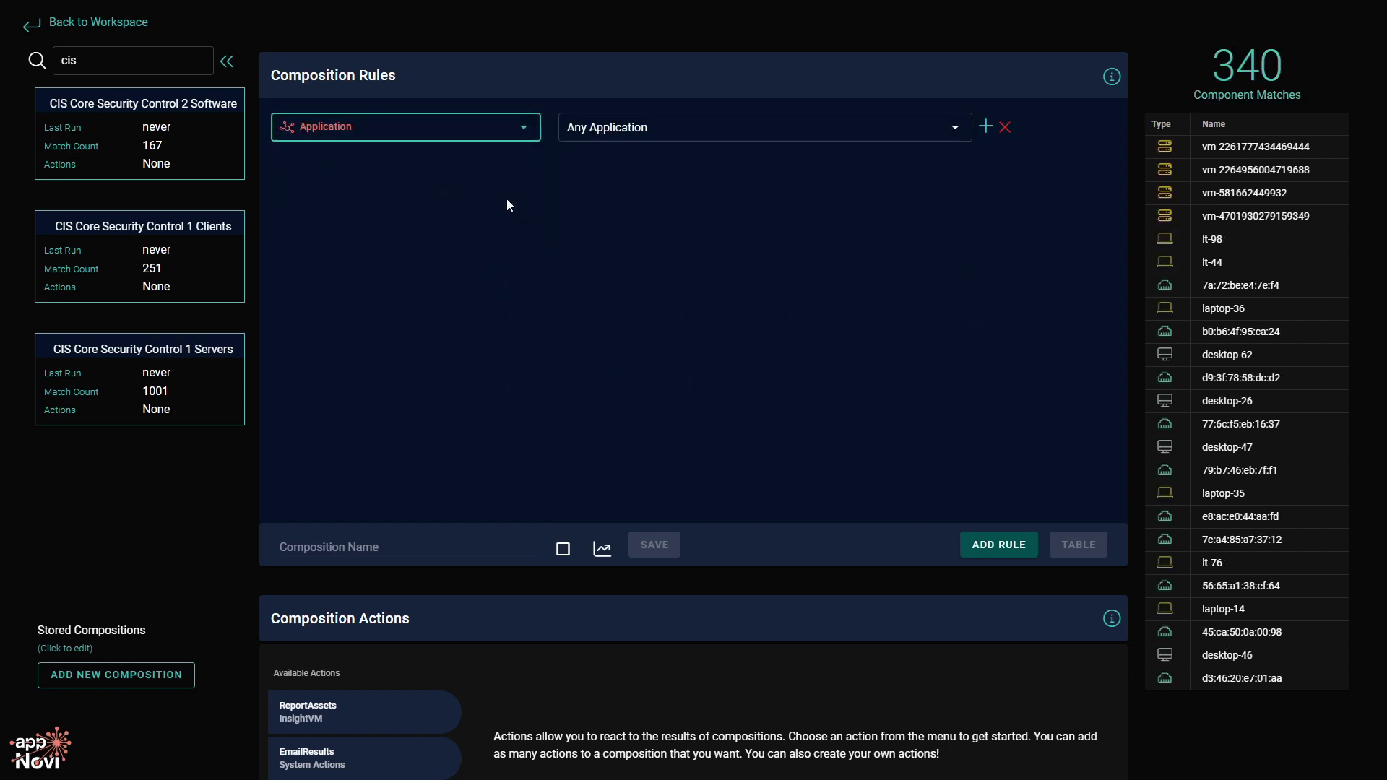
click(700, 138)
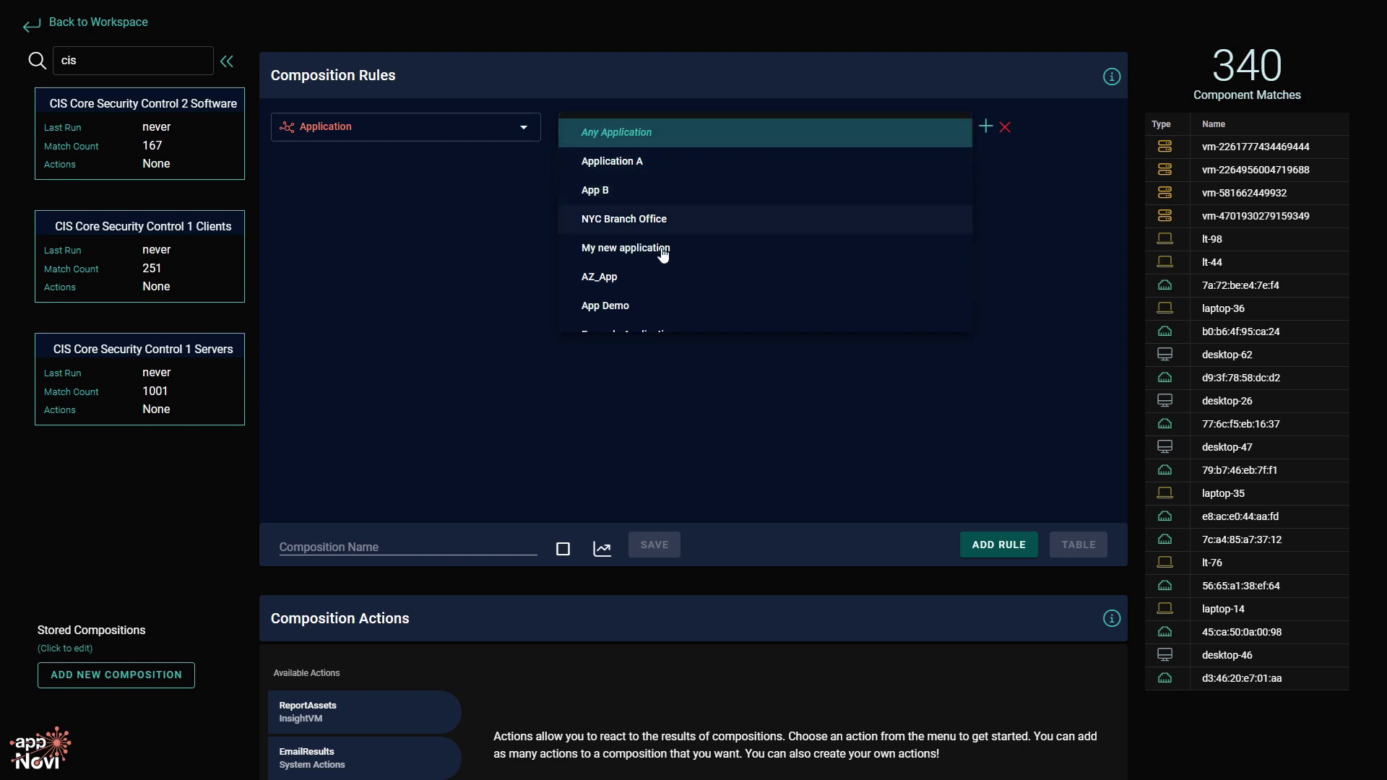
scroll(660, 285, down, 2)
scroll(656, 286, up, 2)
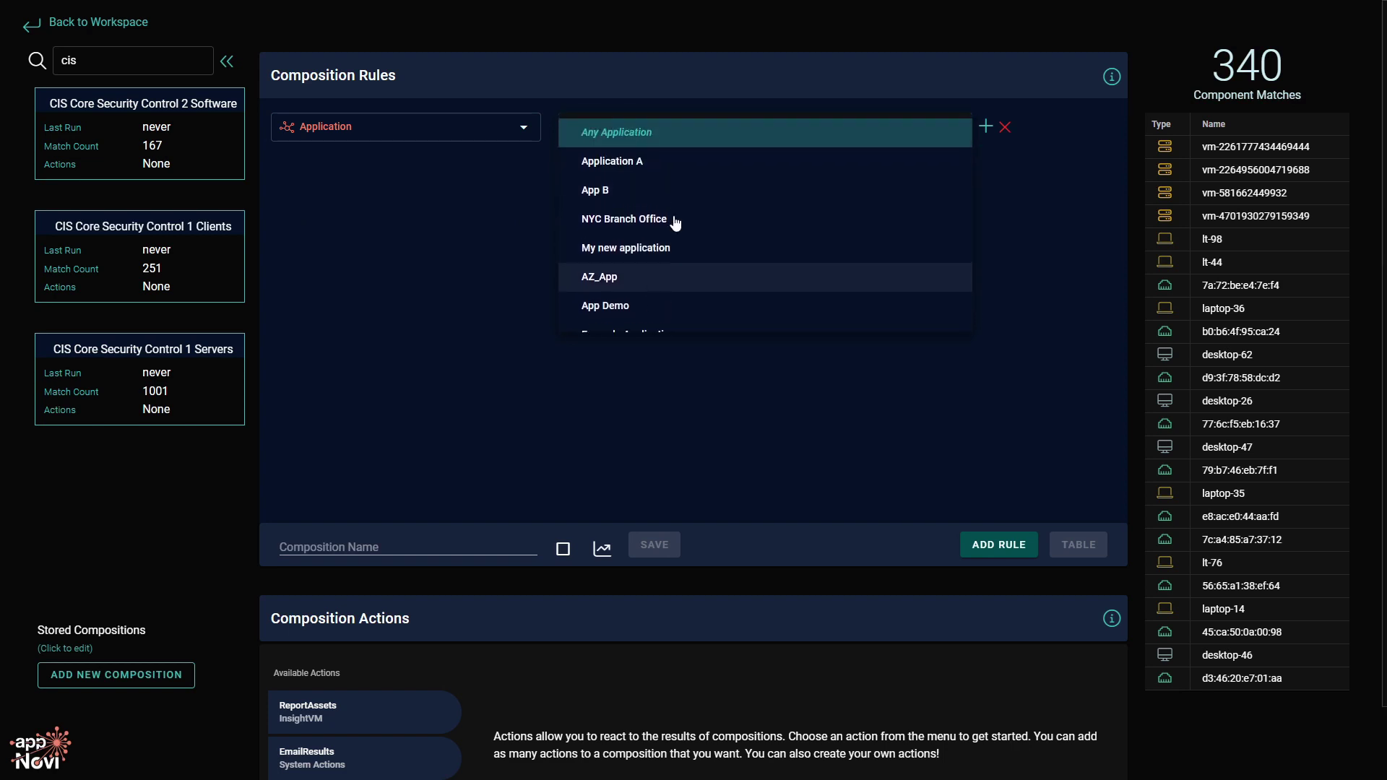
click(504, 206)
Try the Connected To type with NETWORK_COMMUNICATION, then set the rule back to Component.
click(466, 132)
click(433, 218)
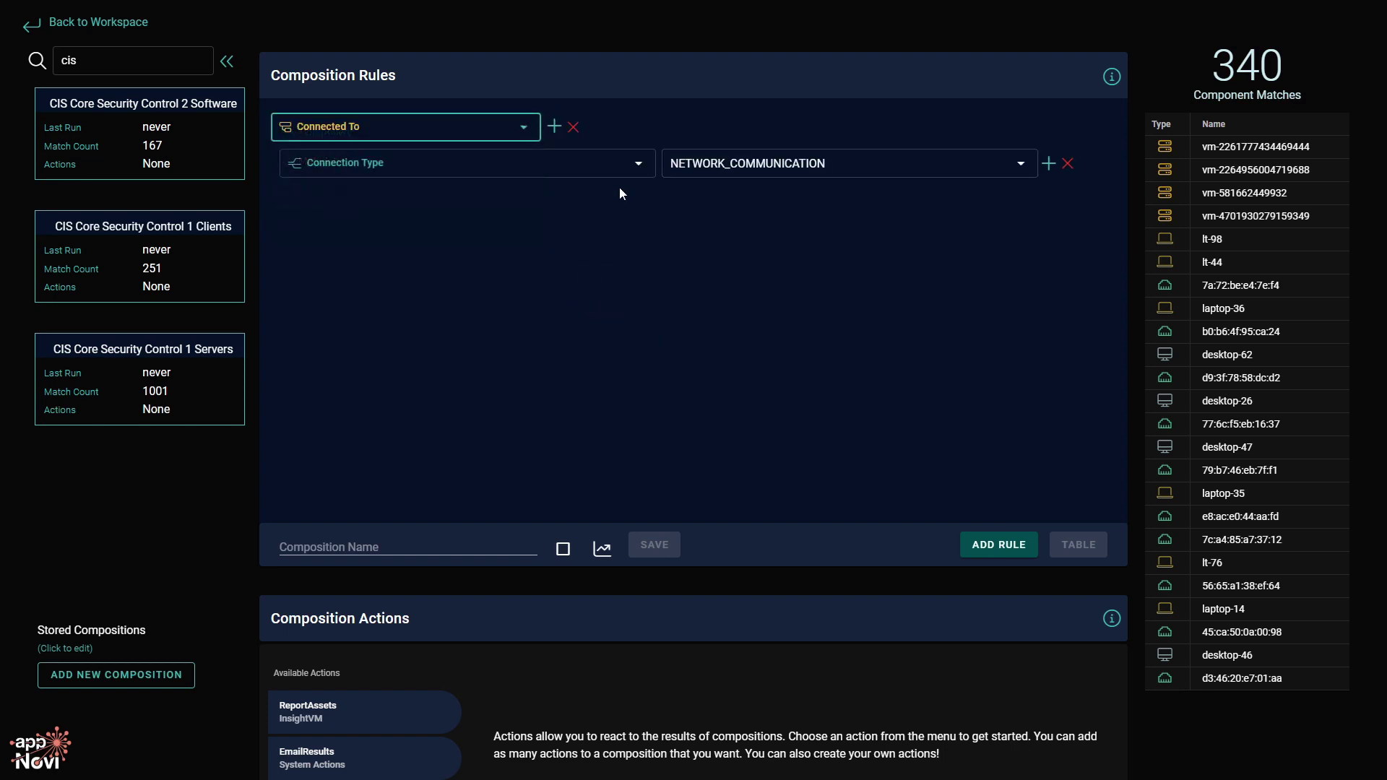
click(781, 170)
scroll(780, 230, down, 4)
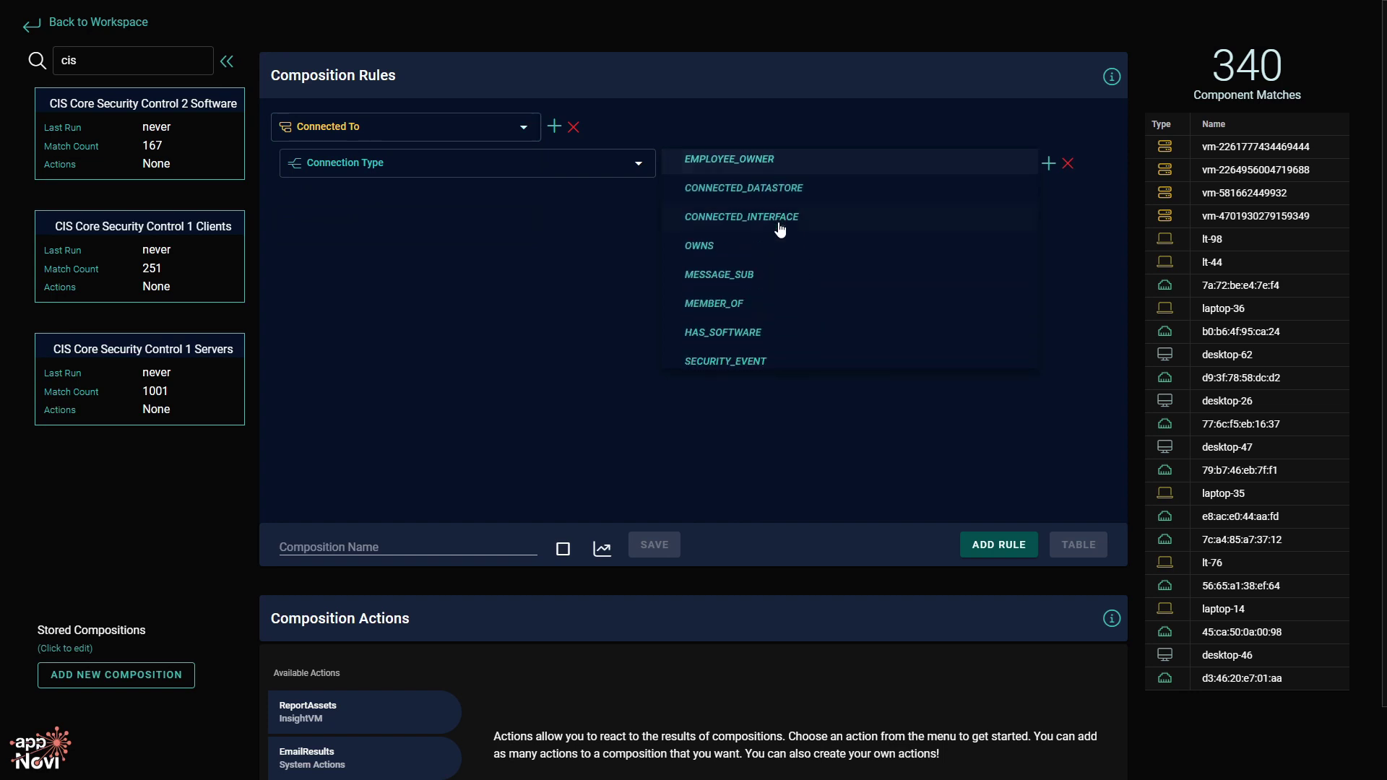
scroll(781, 230, up, 1)
click(522, 245)
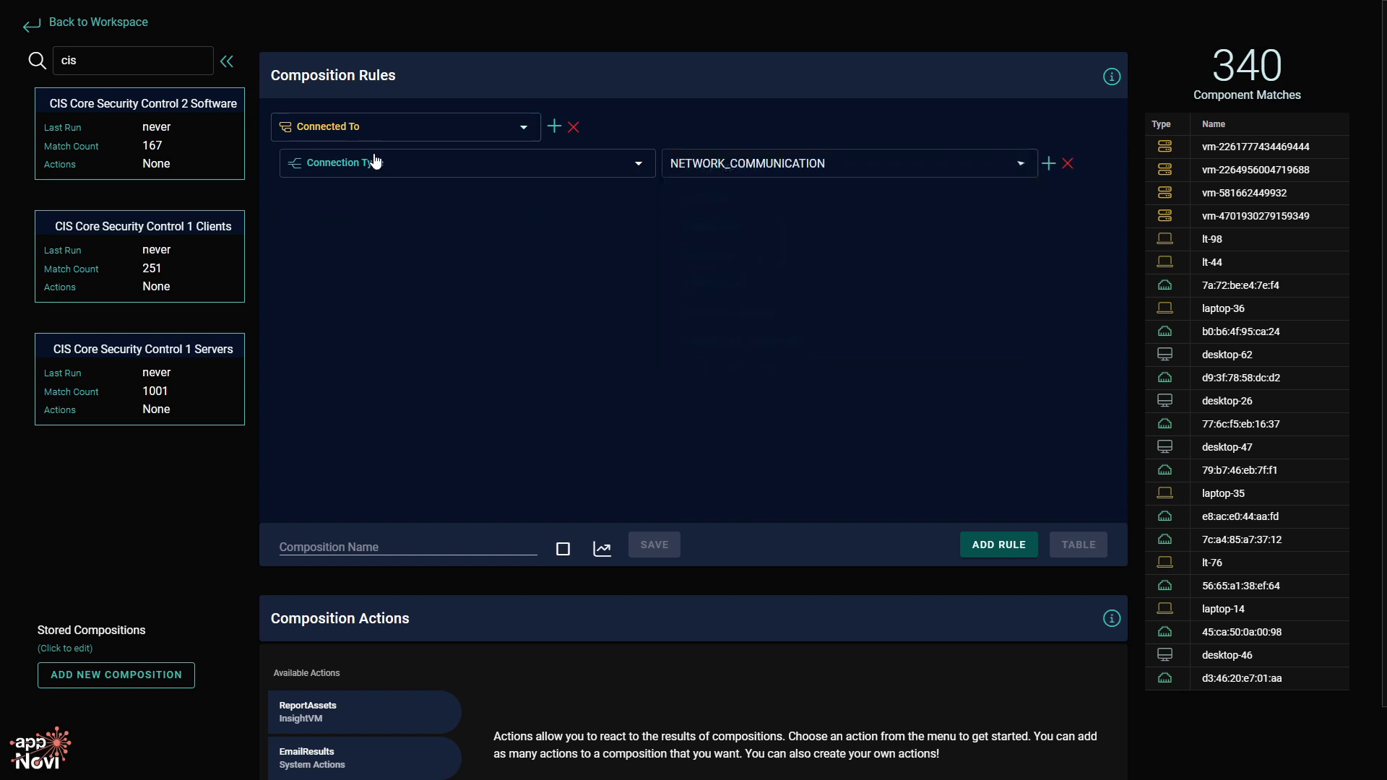
click(381, 134)
click(381, 137)
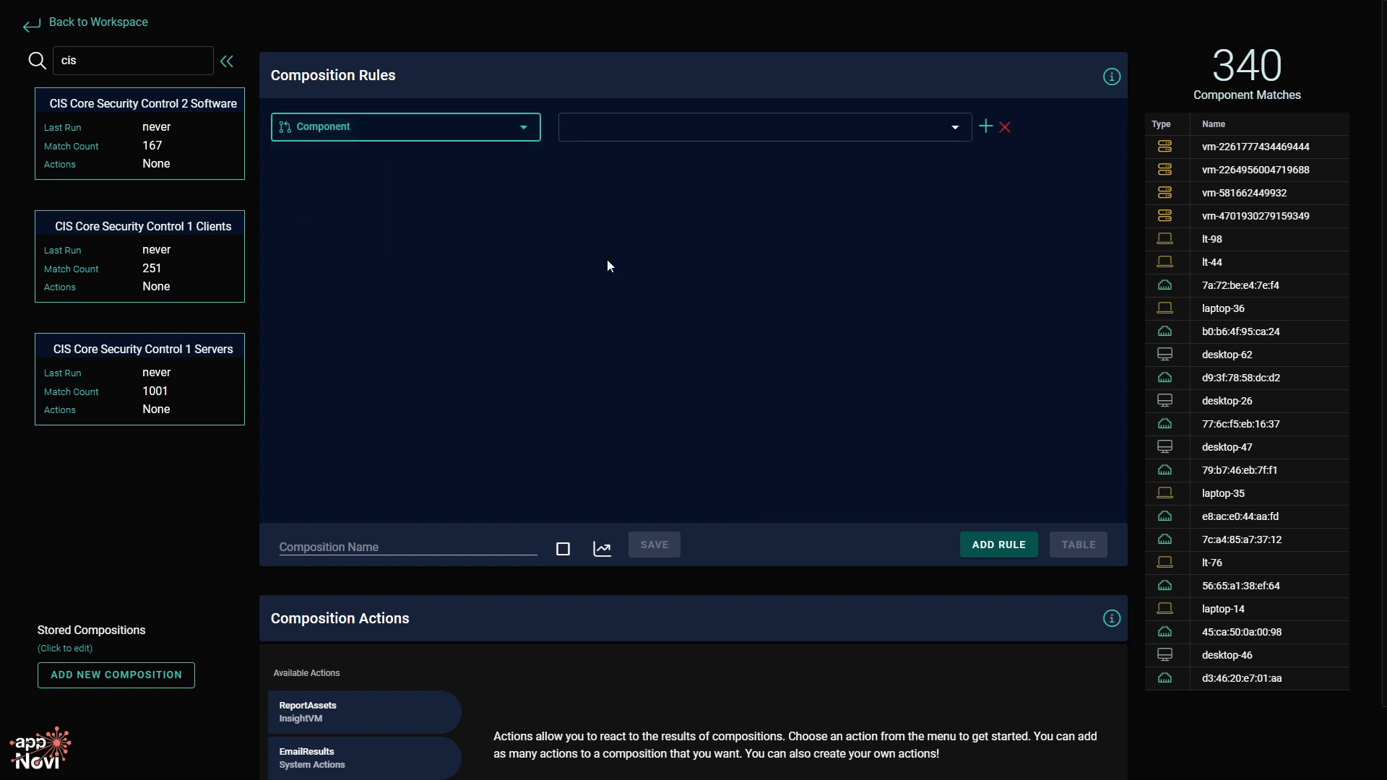
Try the ec2 and vmwarevm component types, then match all Server components (1000+ matches).
click(800, 131)
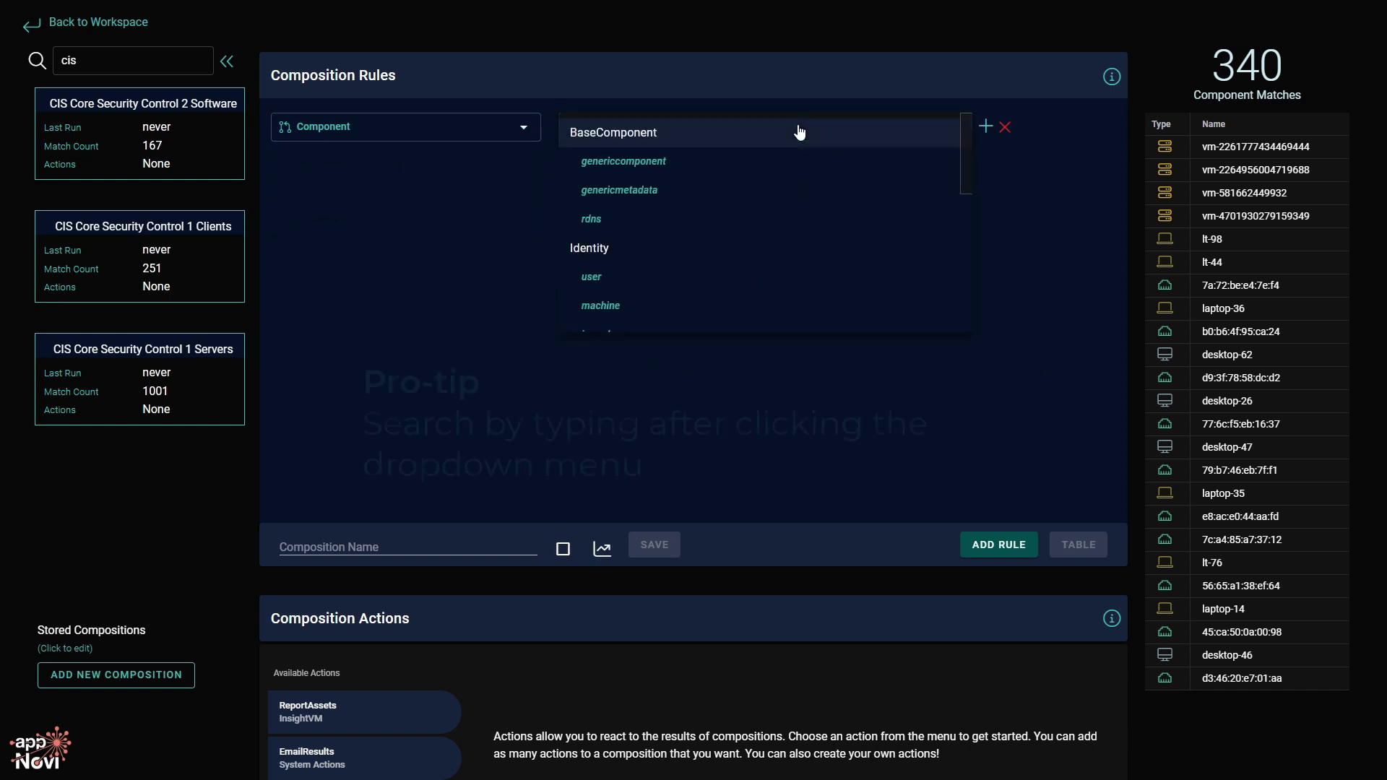
scroll(799, 131, down, 5)
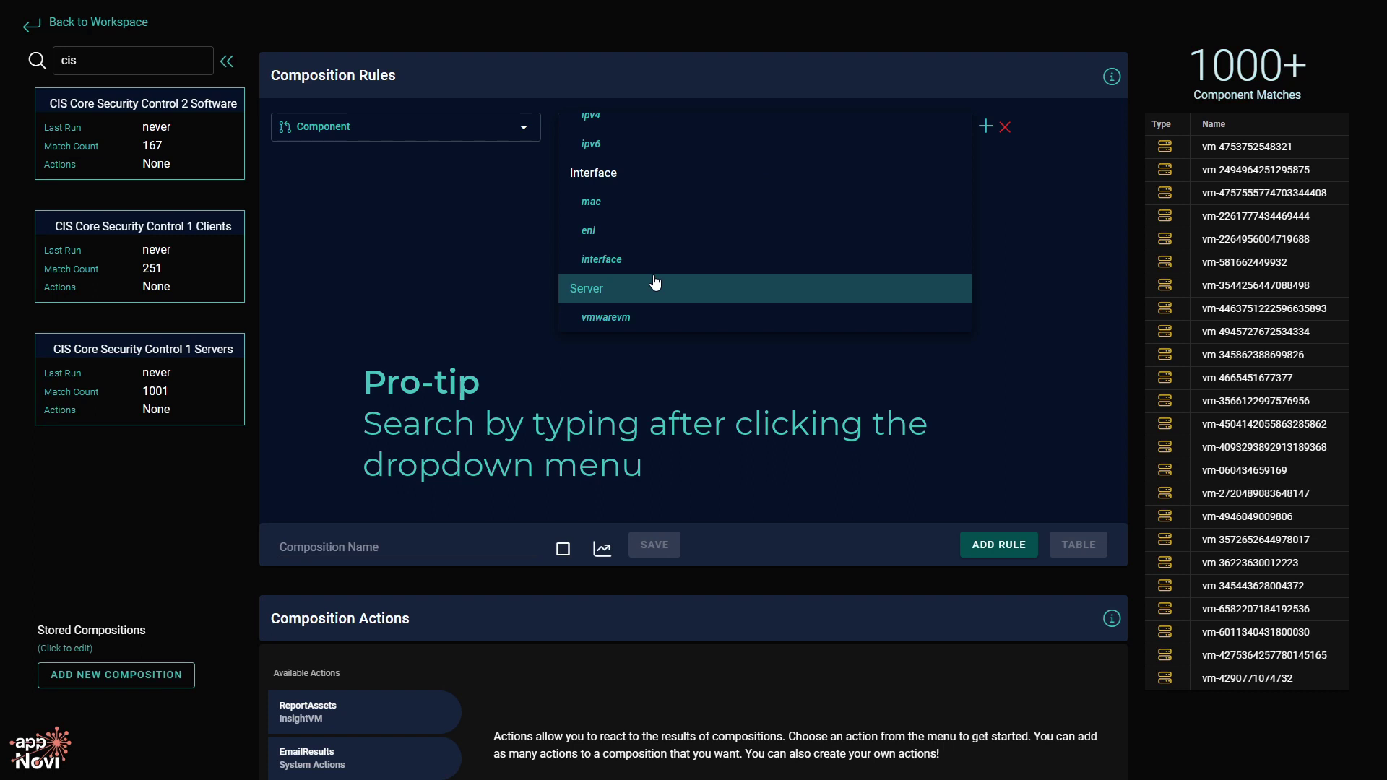
scroll(654, 278, down, 1)
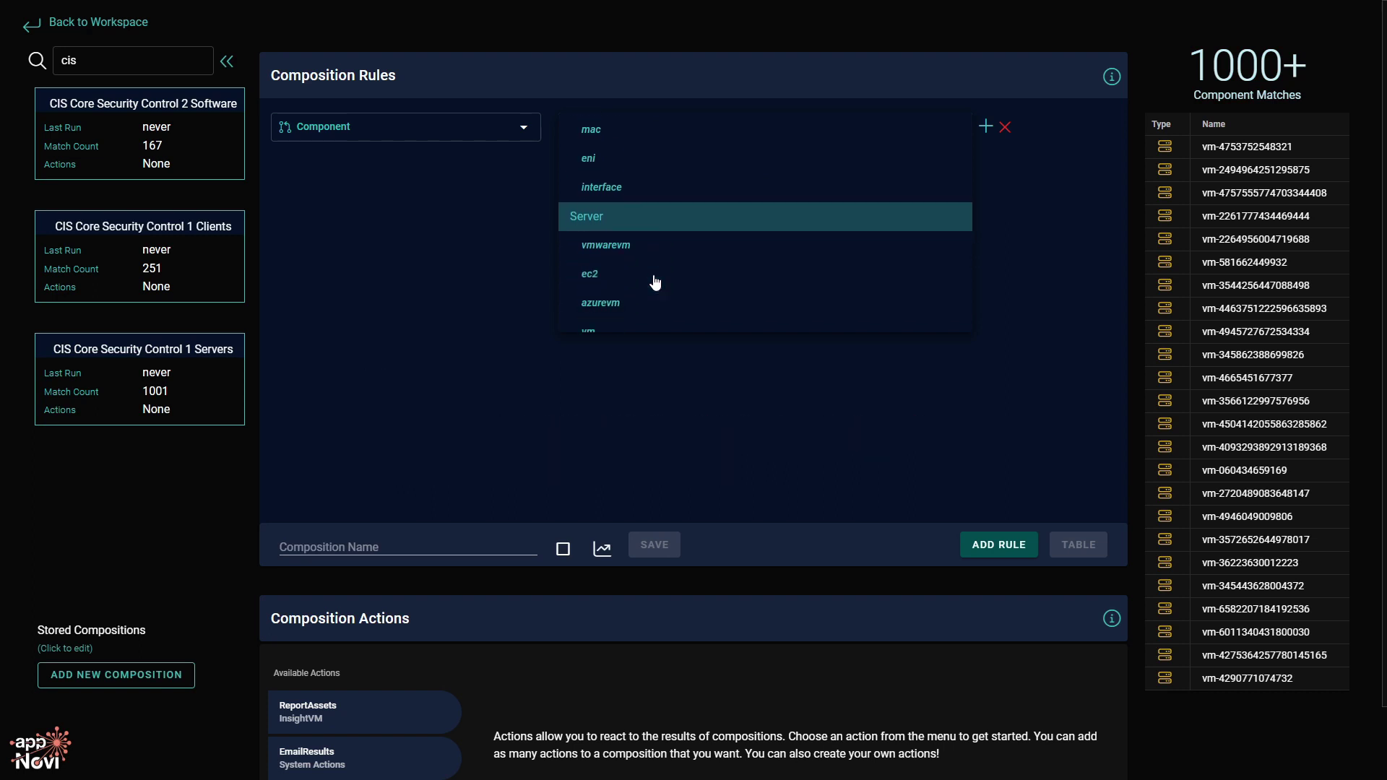
scroll(648, 251, down, 1)
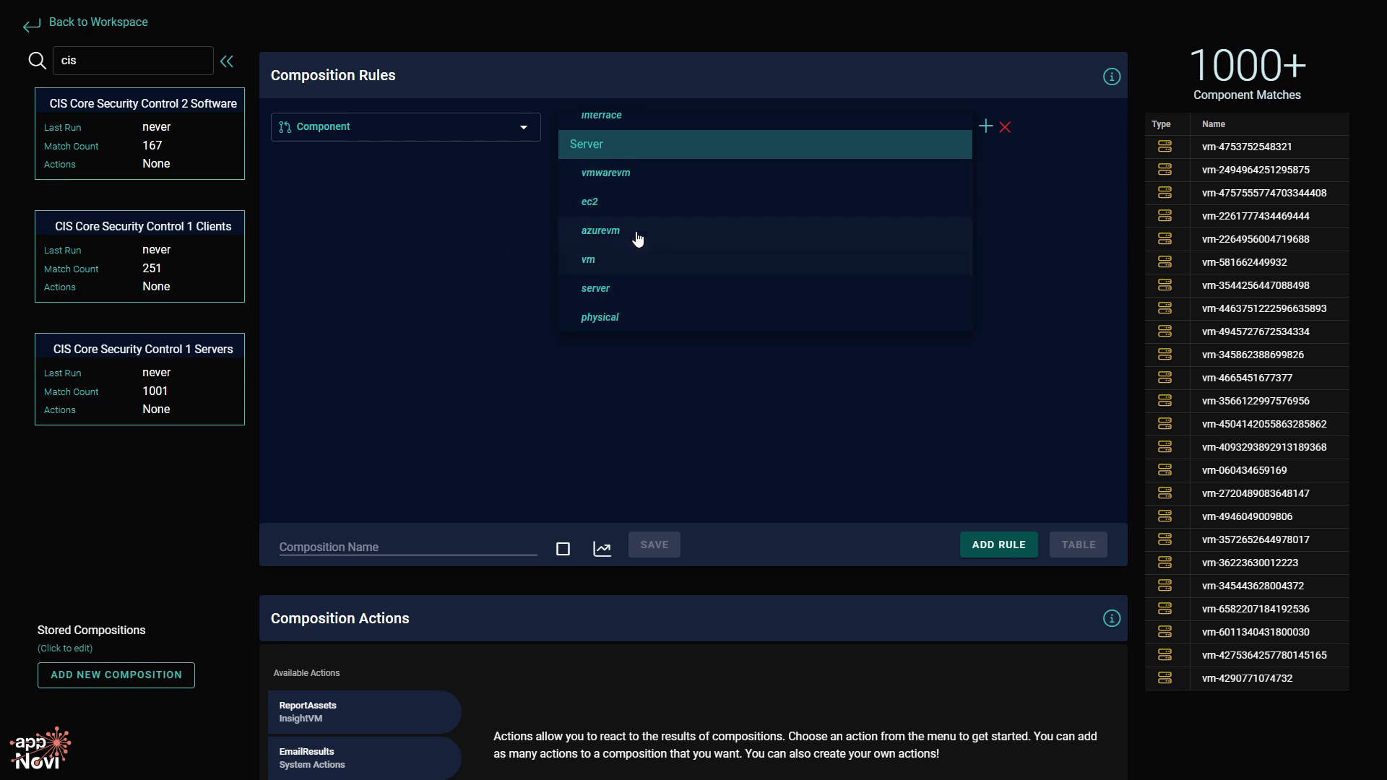
click(645, 201)
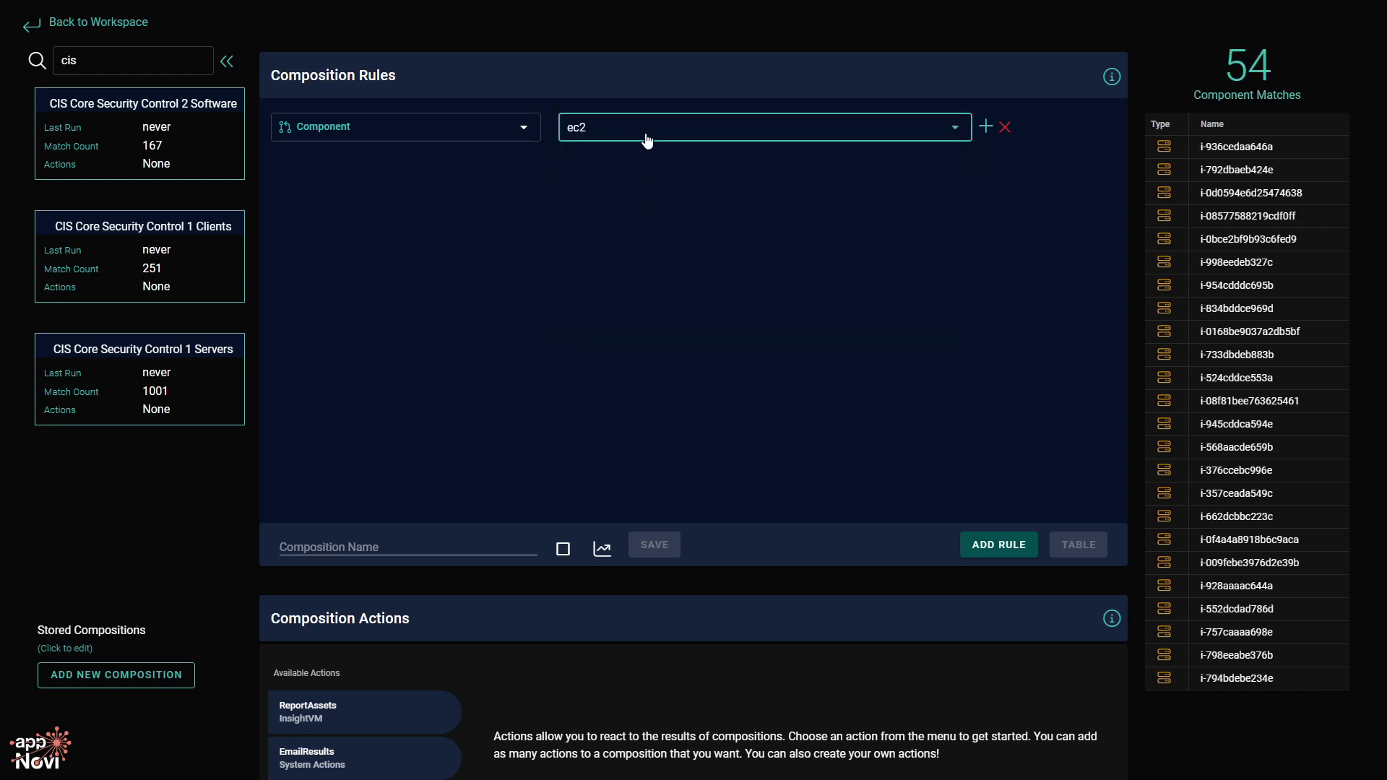
click(648, 140)
click(626, 187)
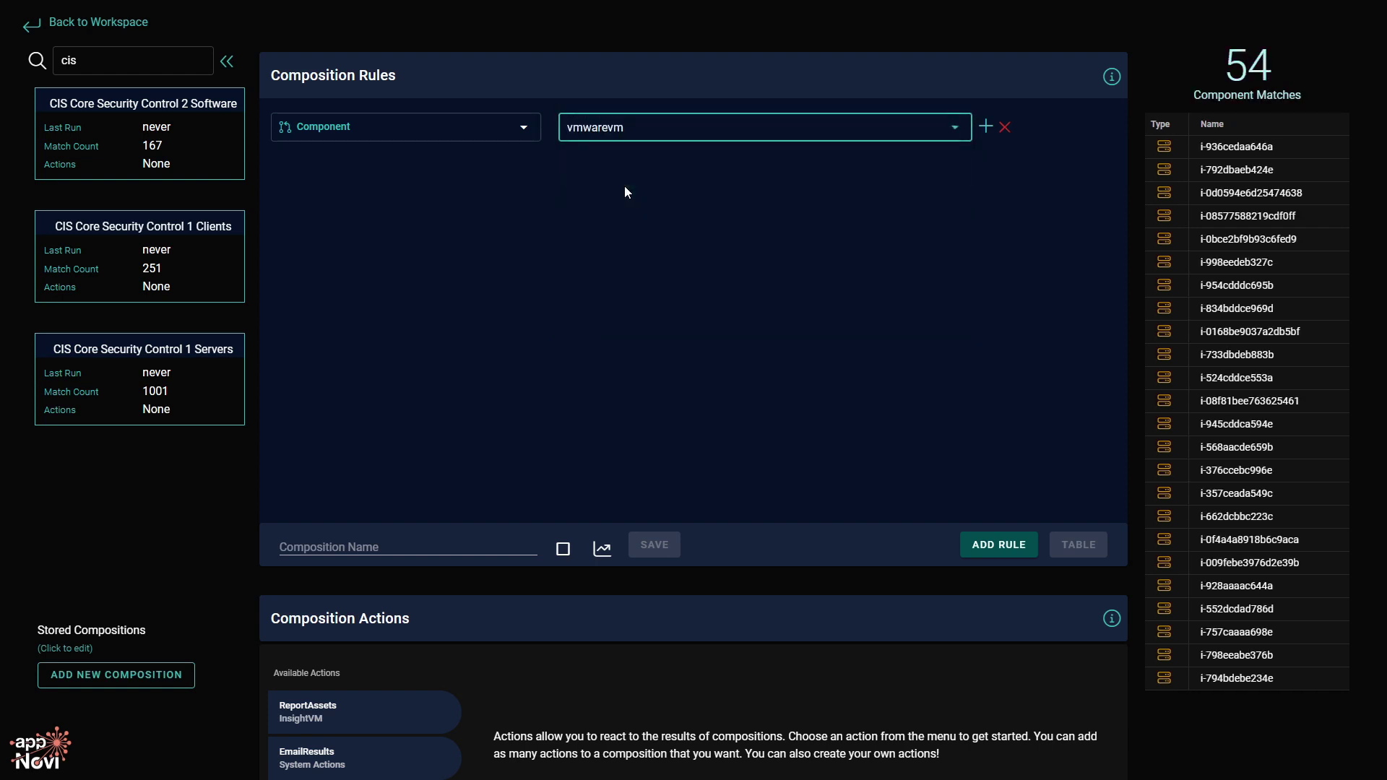
click(671, 136)
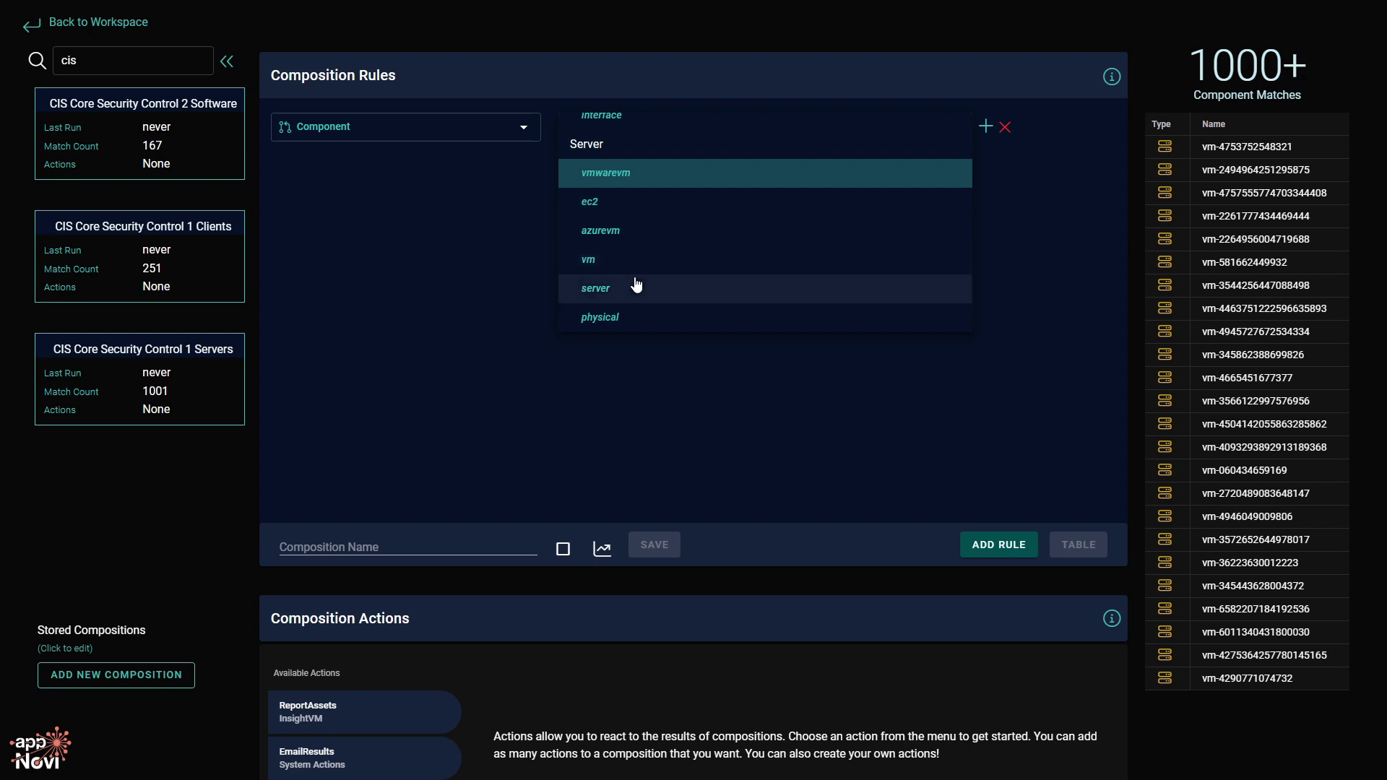
scroll(636, 285, down, 2)
scroll(643, 230, up, 4)
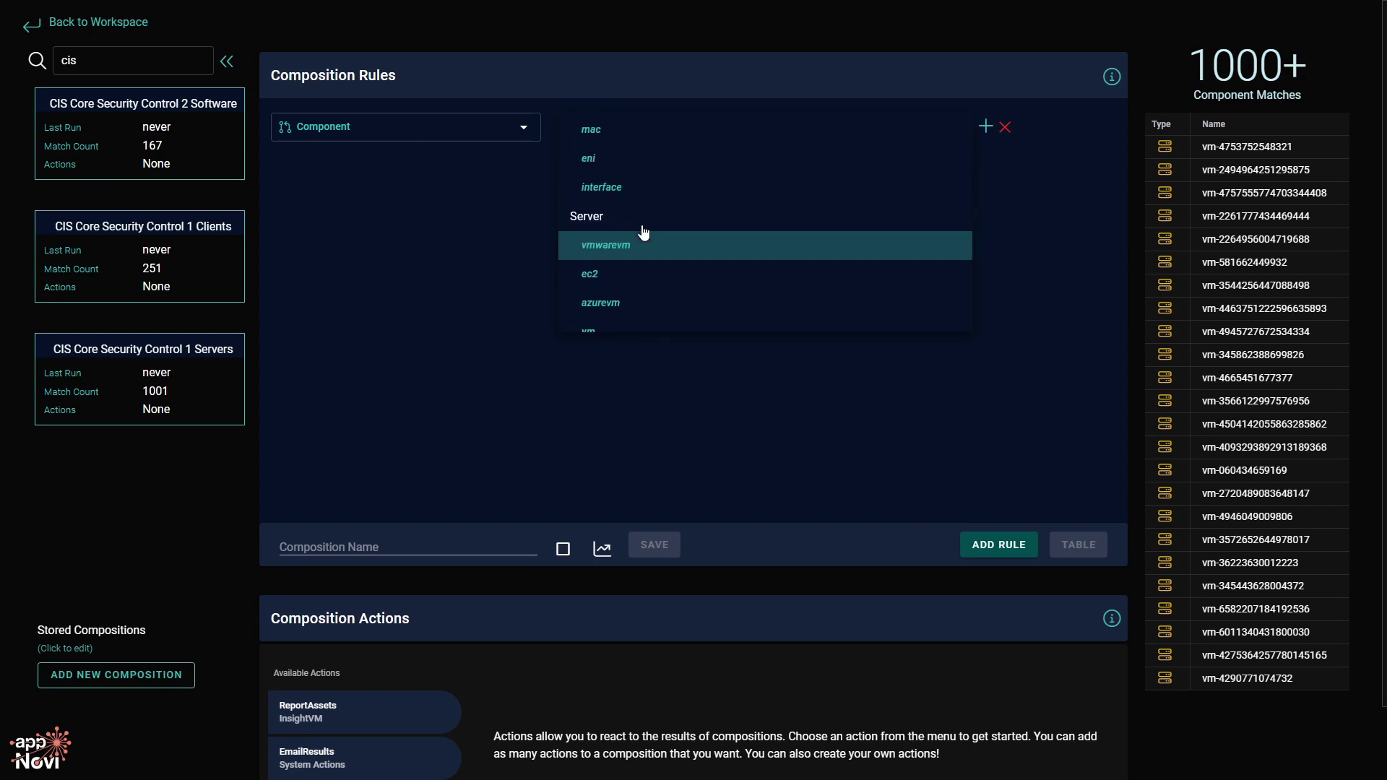
click(632, 221)
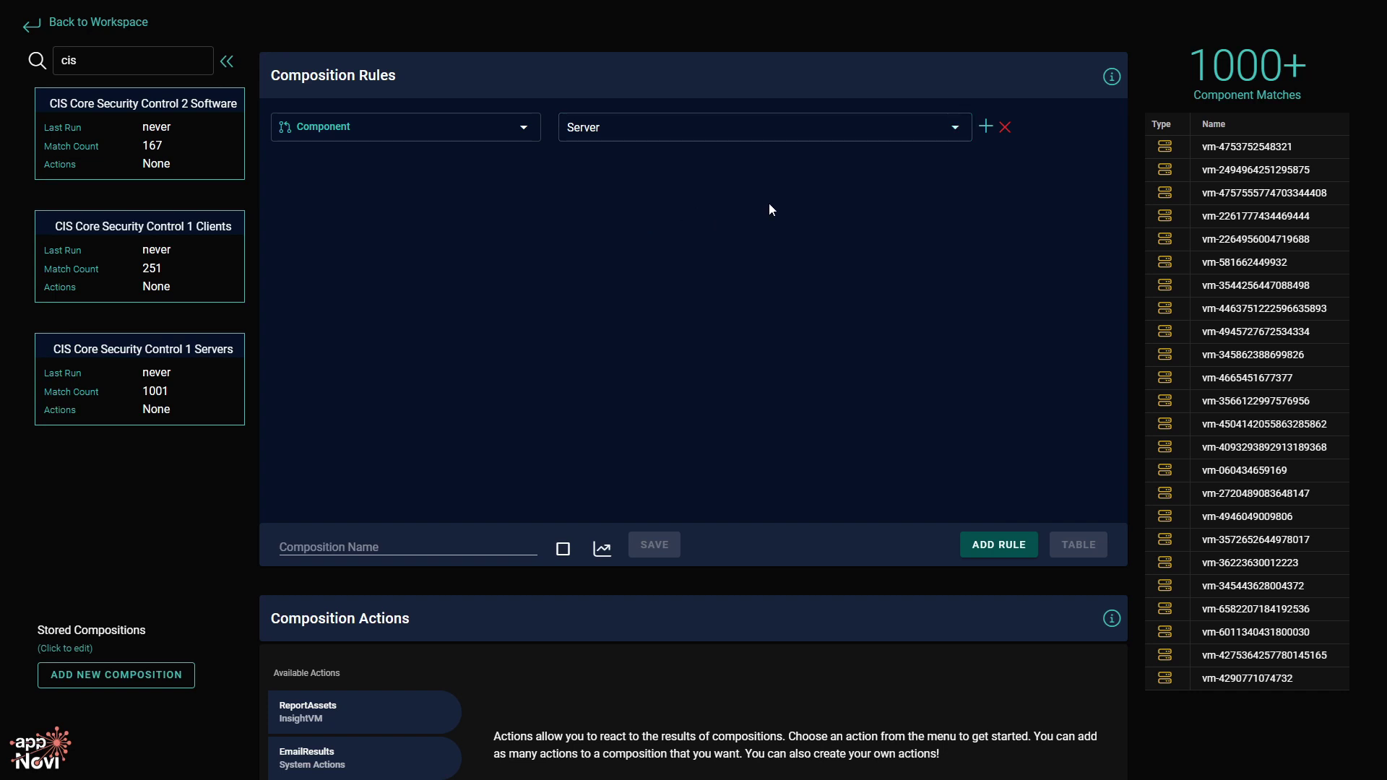
Add a property match to the Server rule using the source property.
click(985, 131)
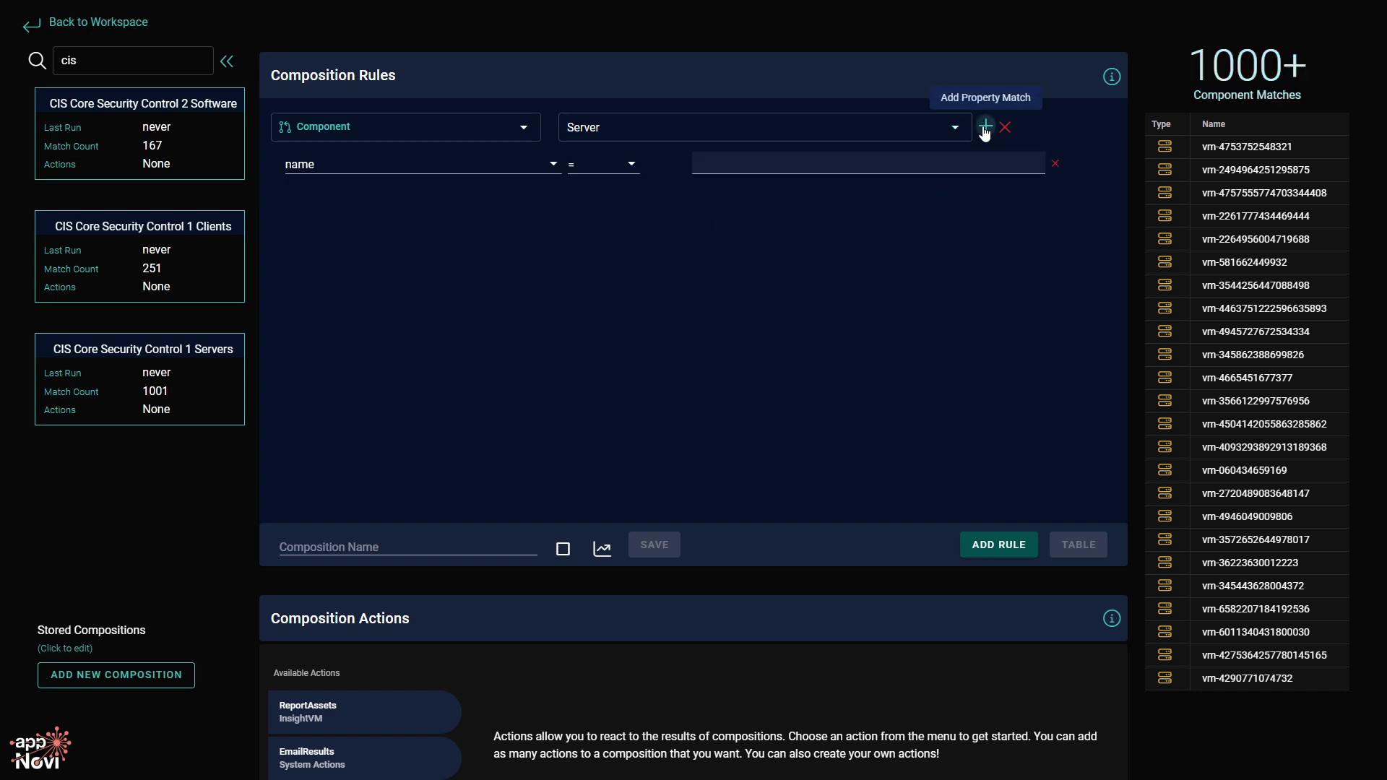
click(365, 166)
scroll(366, 239, down, 5)
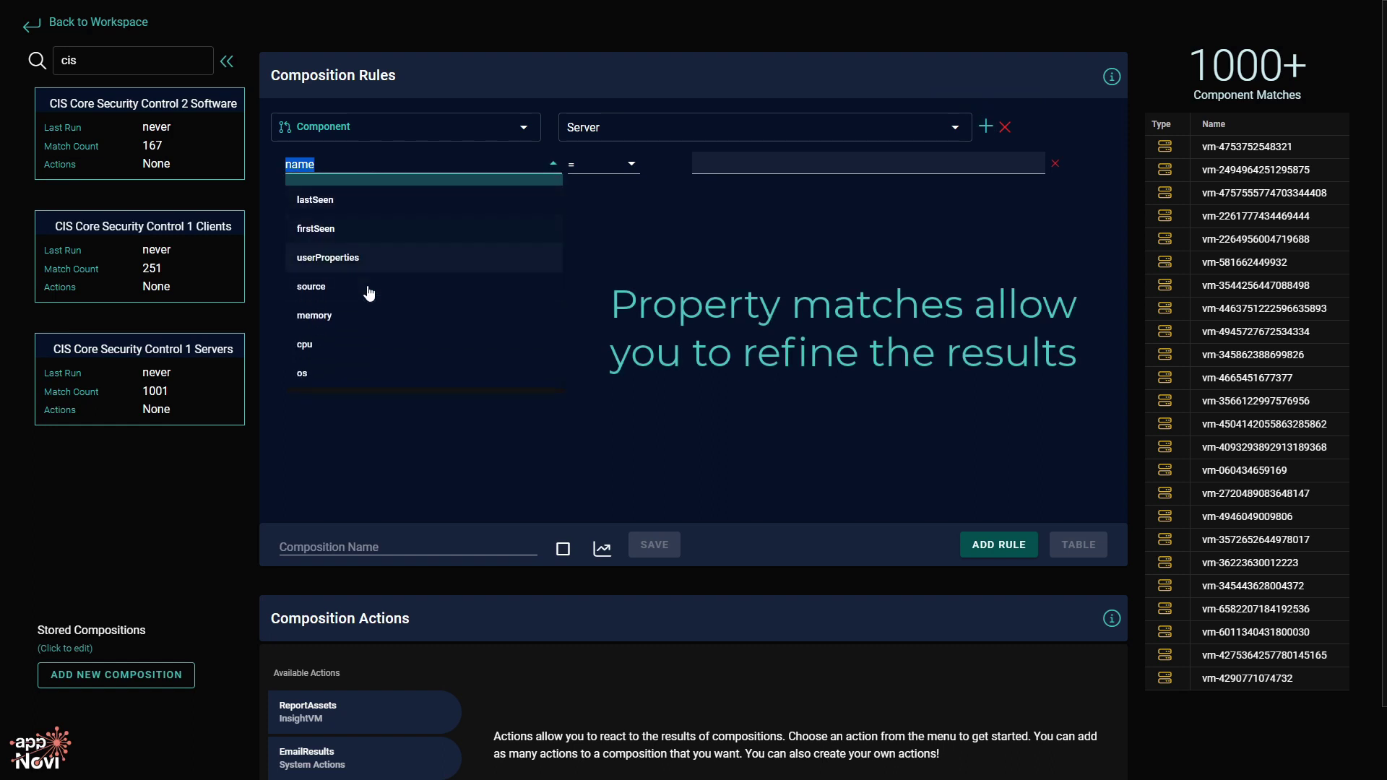
scroll(396, 279, up, 5)
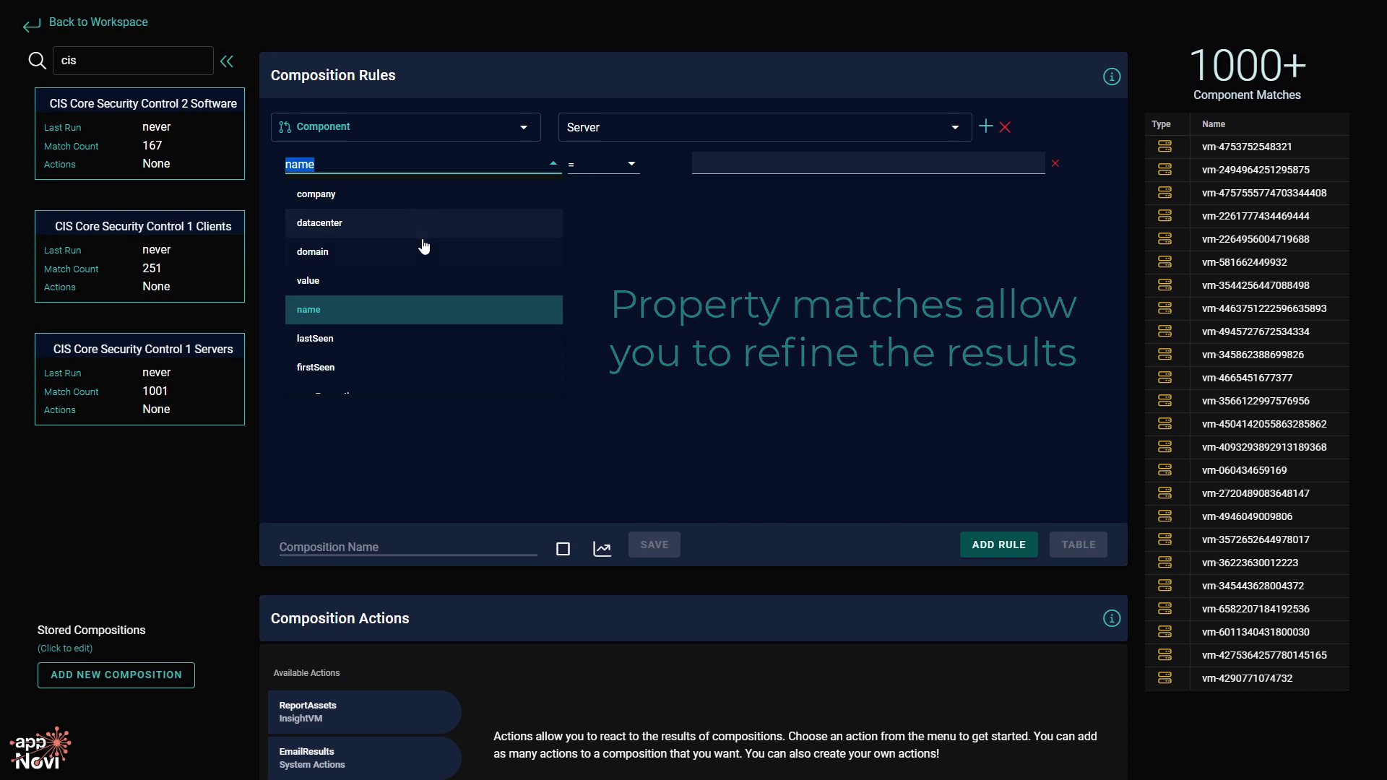
scroll(419, 336, down, 2)
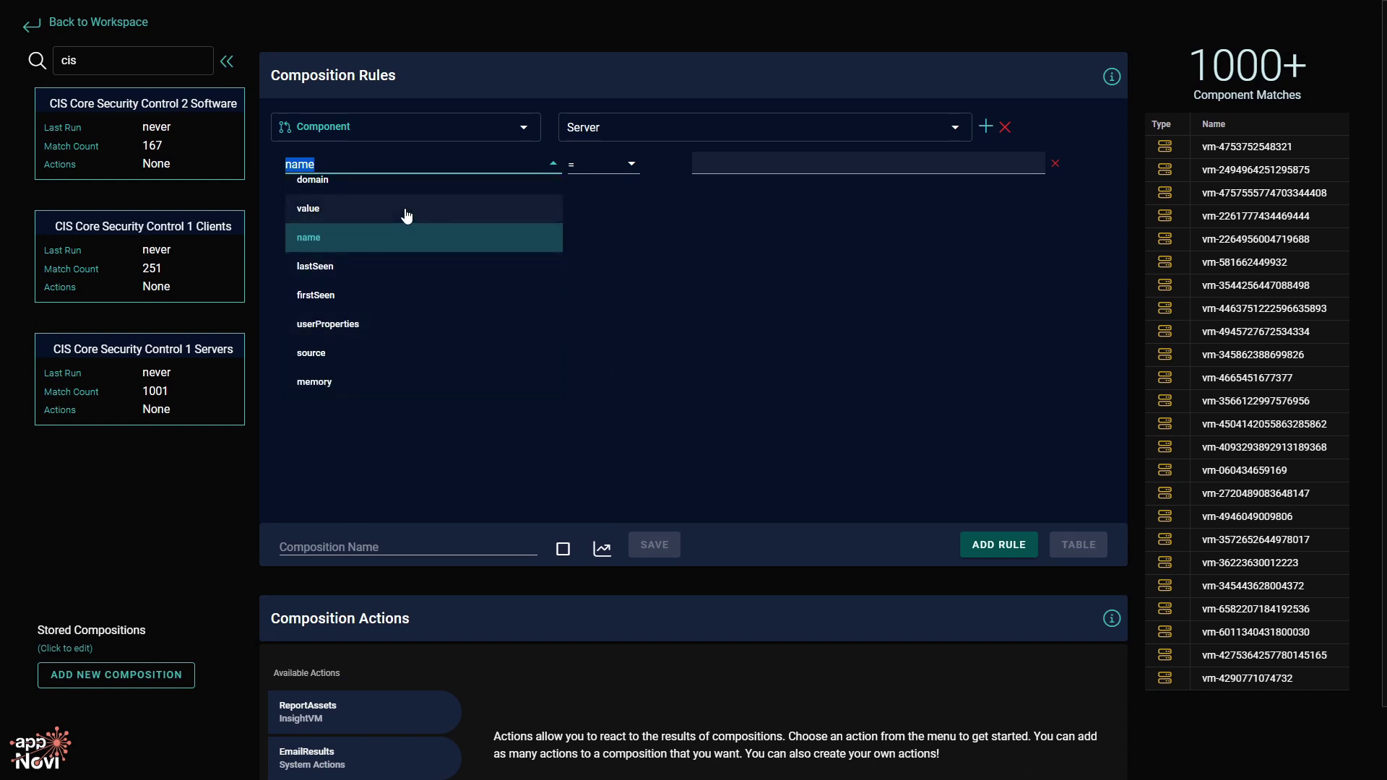
scroll(394, 275, down, 2)
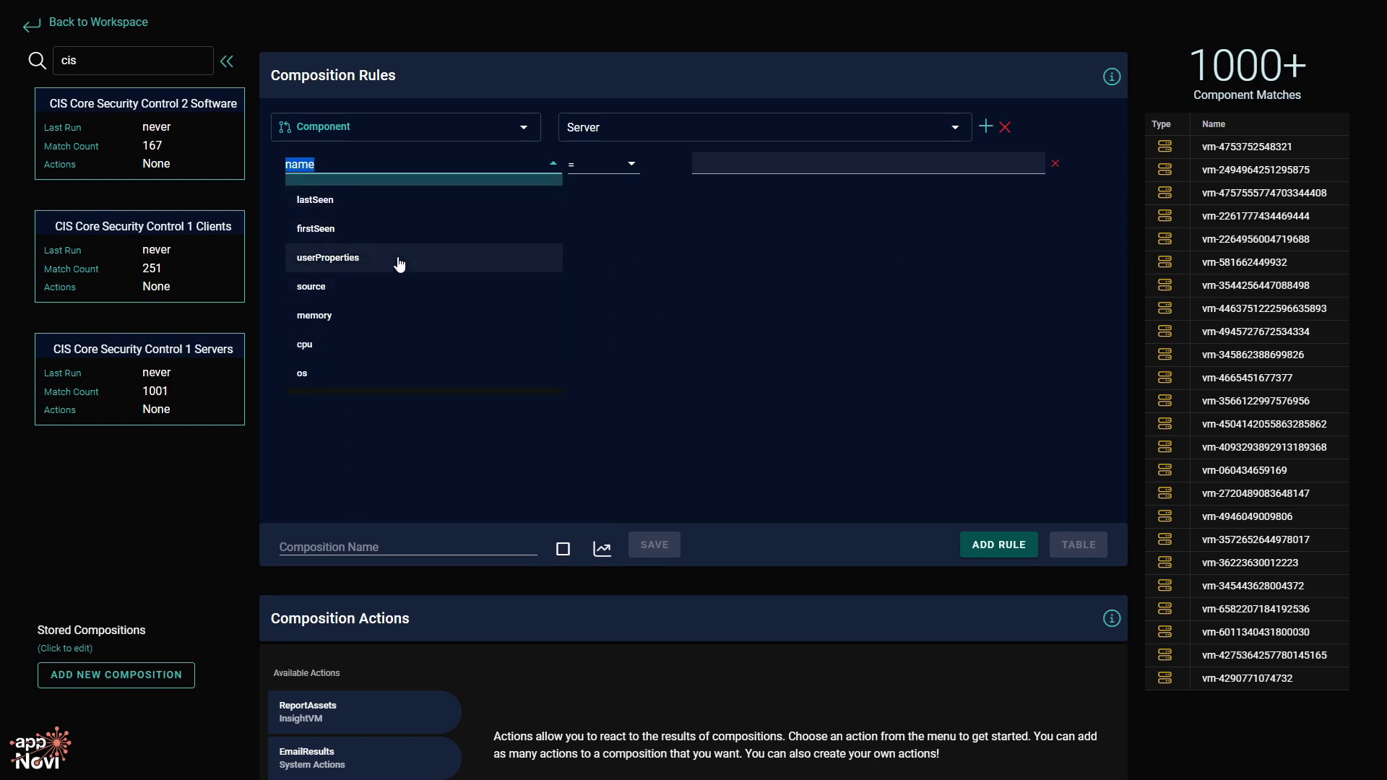
scroll(401, 312, up, 4)
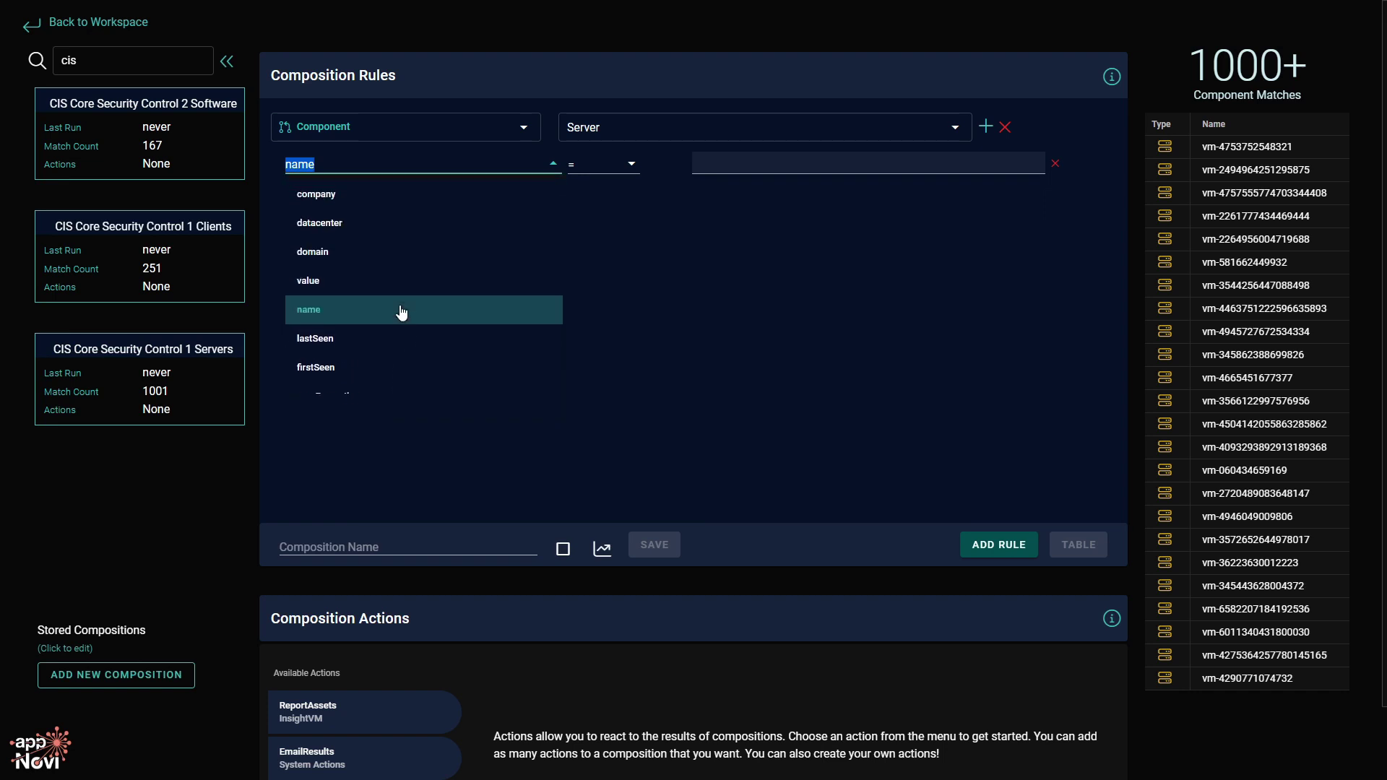
scroll(403, 311, down, 4)
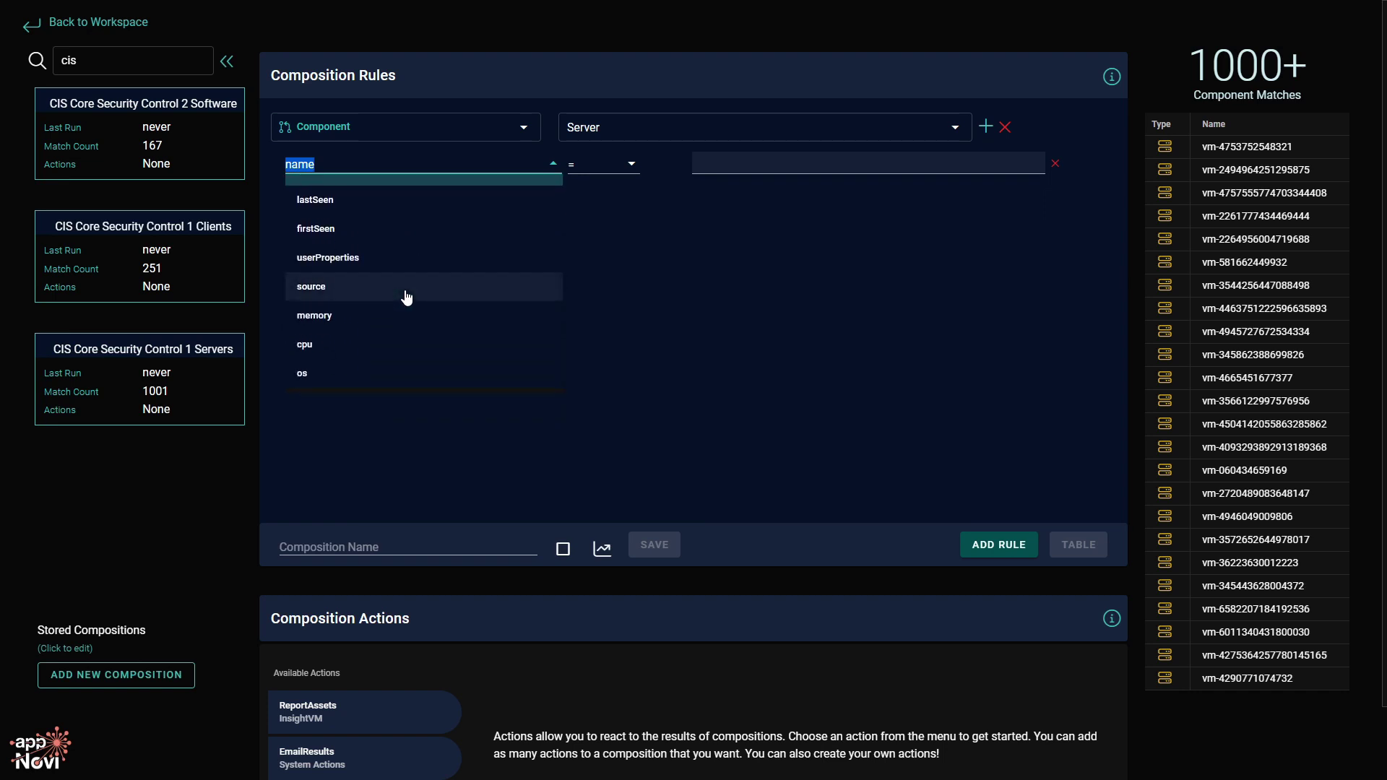
click(407, 296)
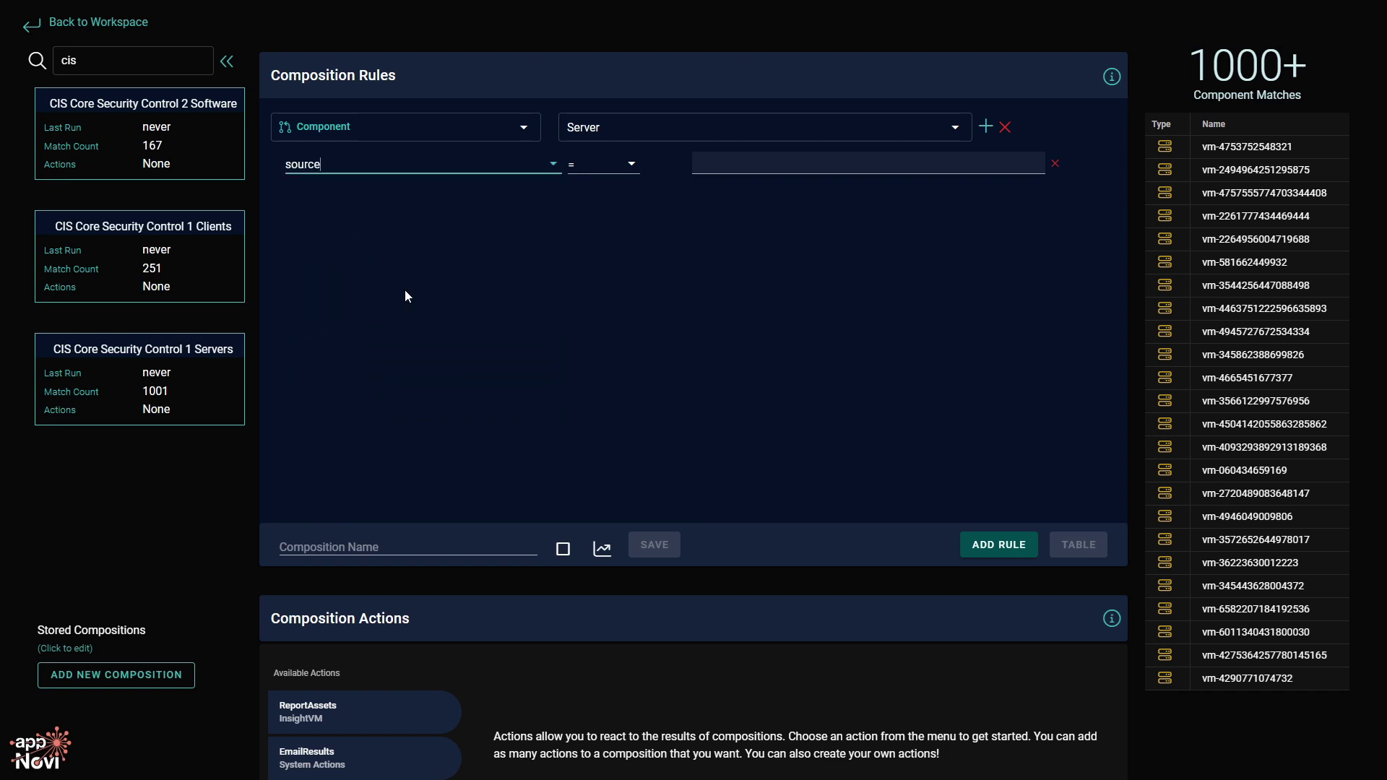
Filter to servers whose source does not contain SentinelOne, leaving 304 matches.
click(600, 168)
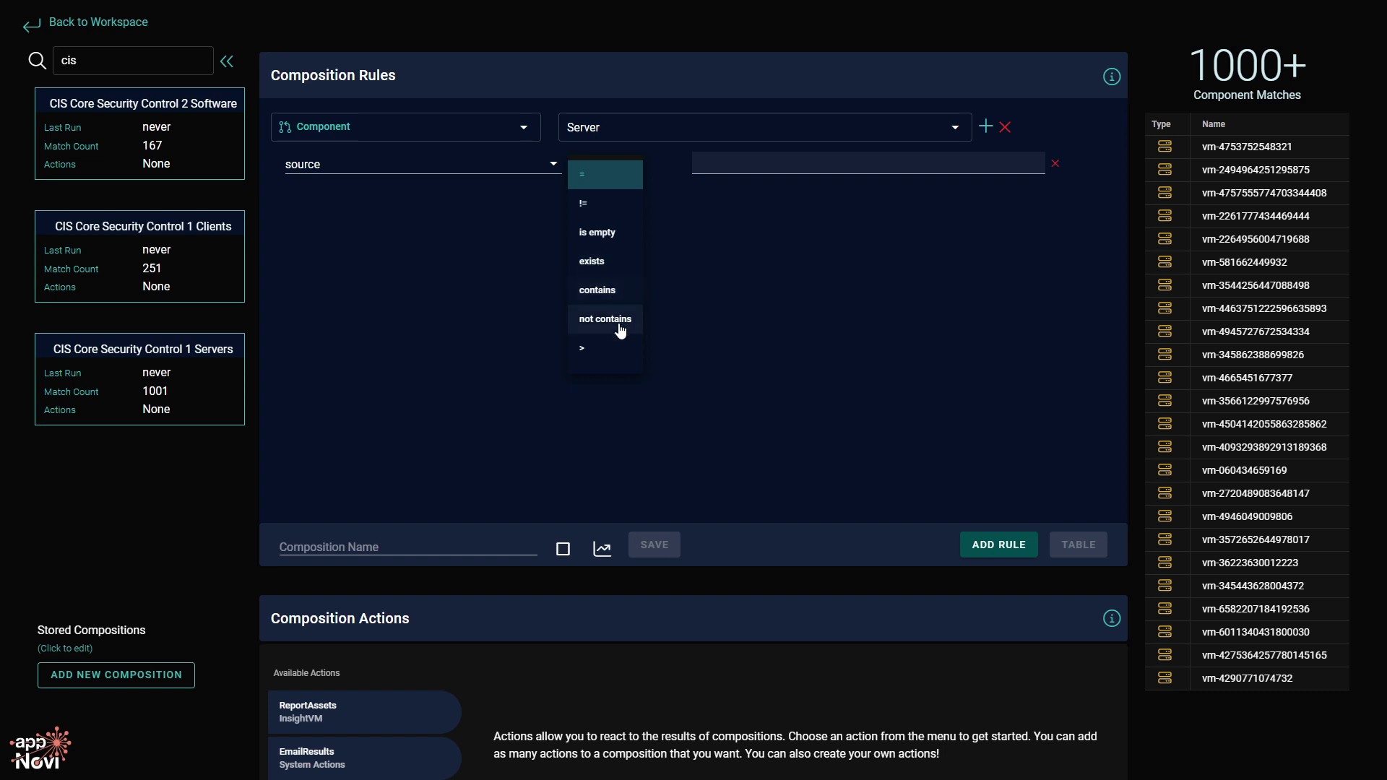
scroll(617, 354, down, 2)
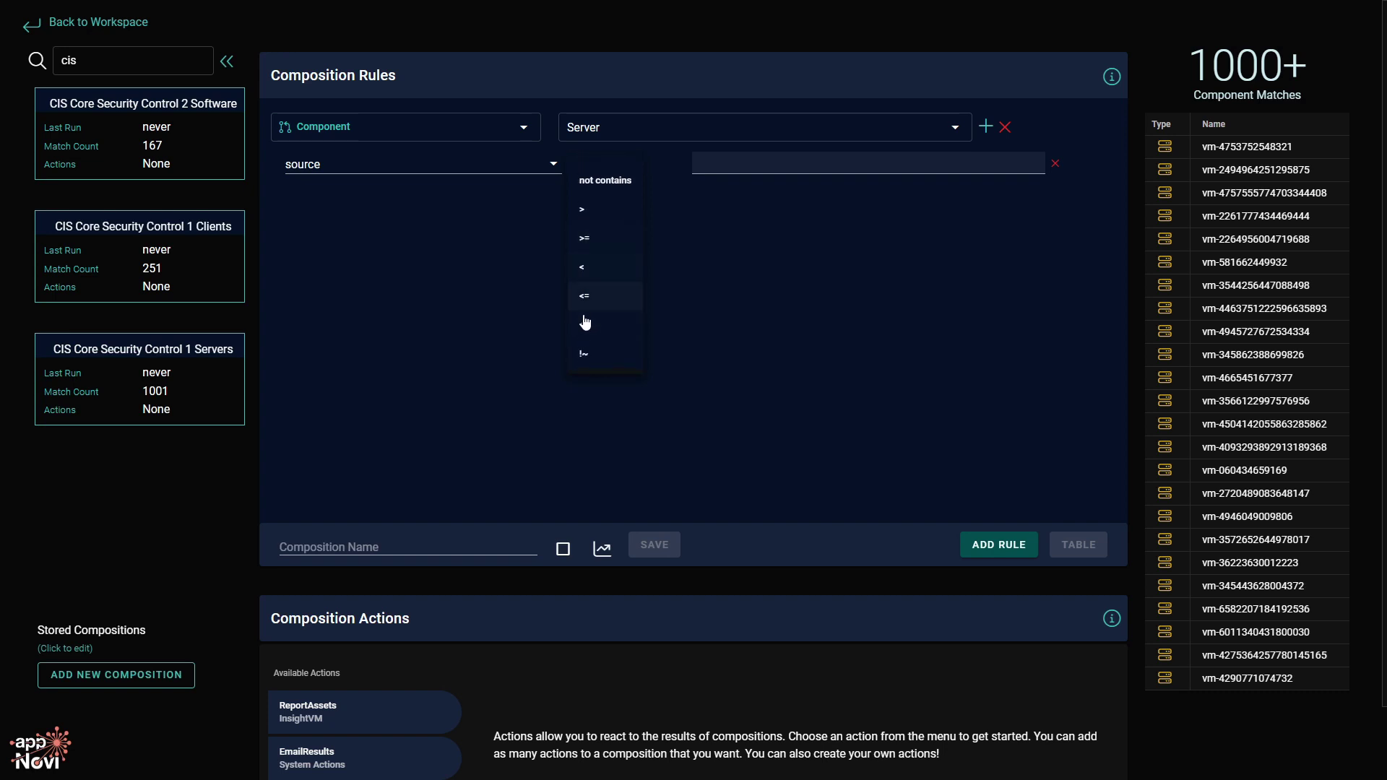
scroll(613, 314, up, 3)
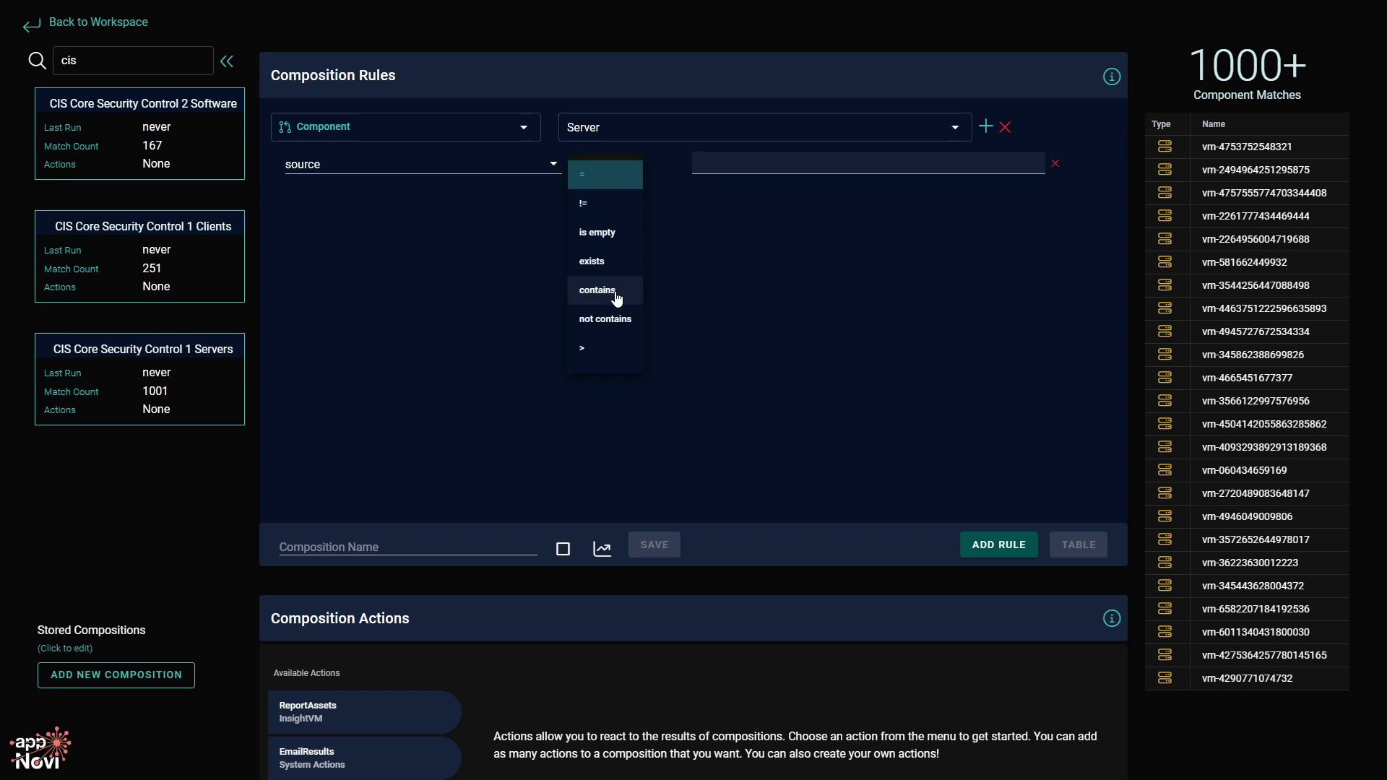
click(617, 319)
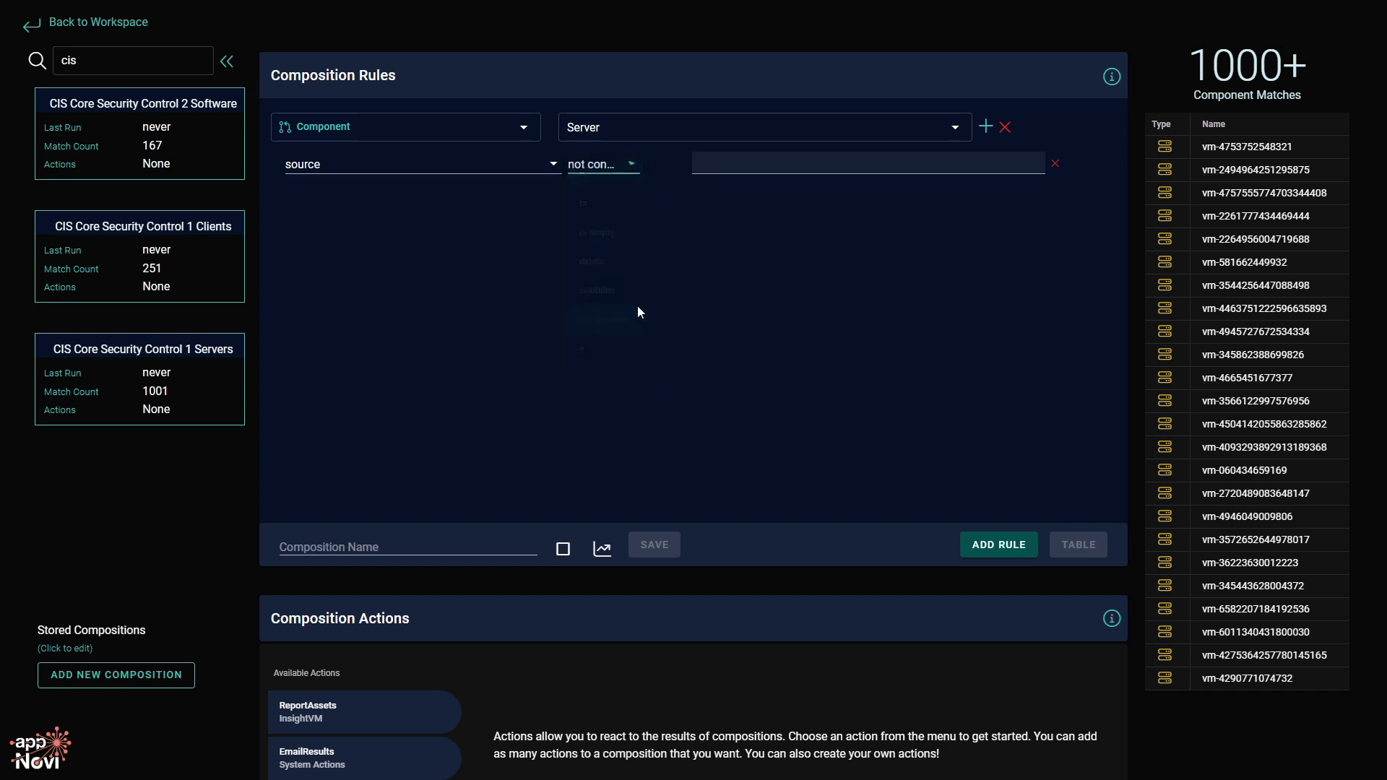
click(746, 172)
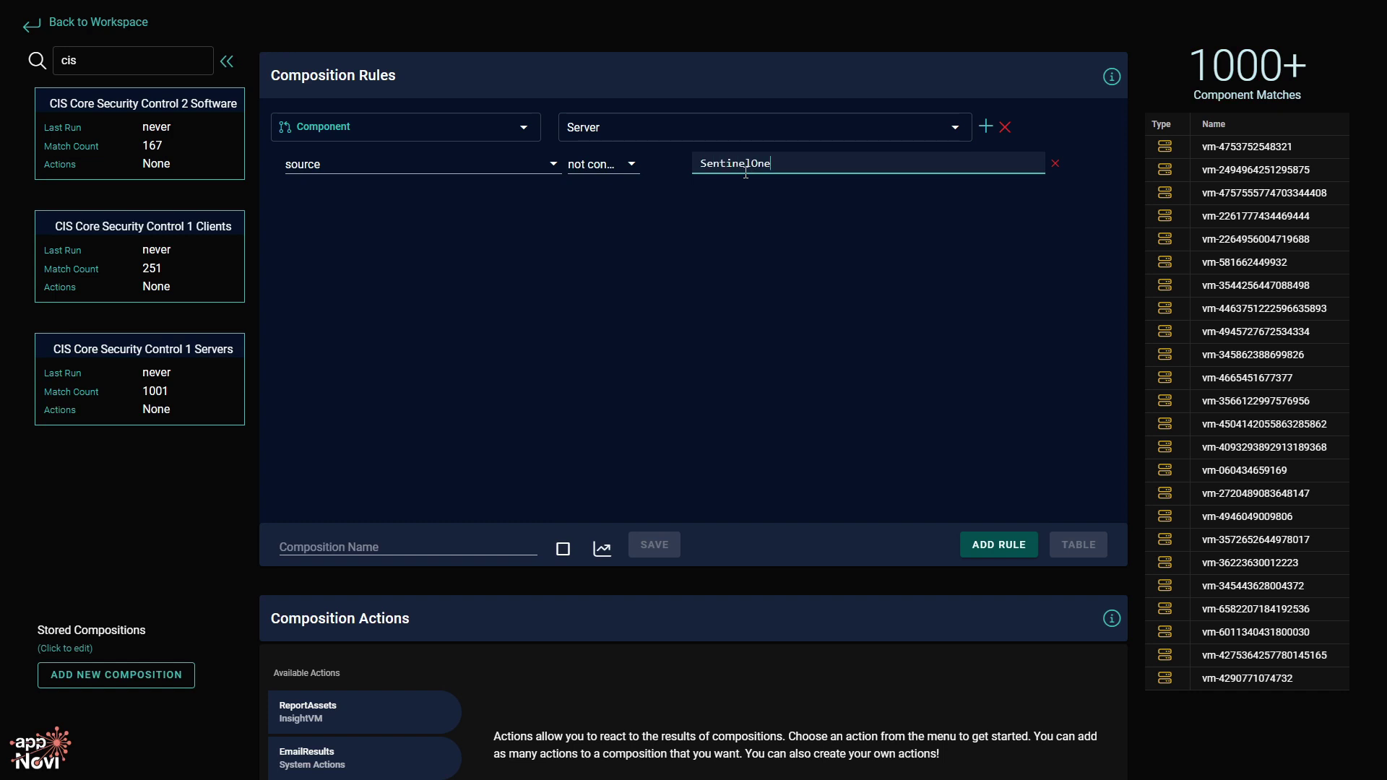
click(878, 298)
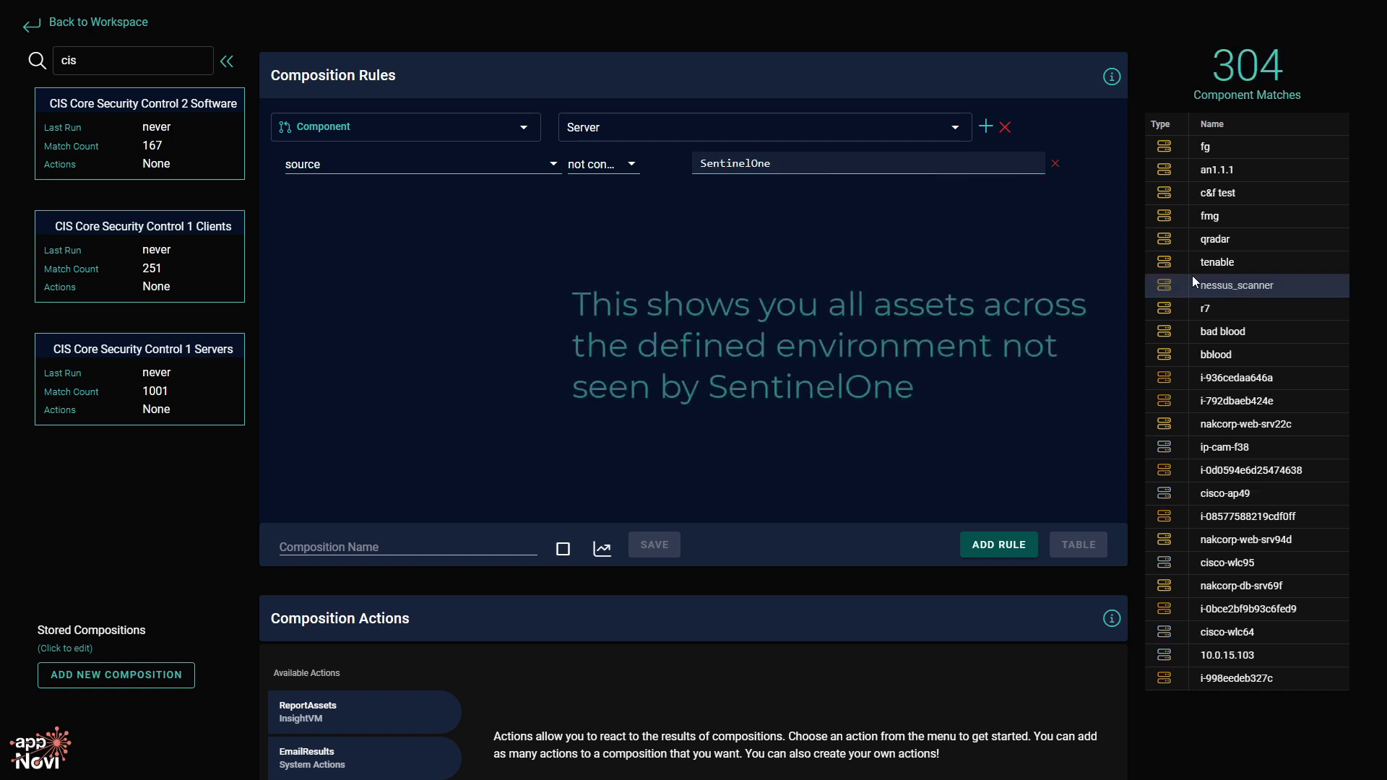
scroll(1269, 269, down, 2)
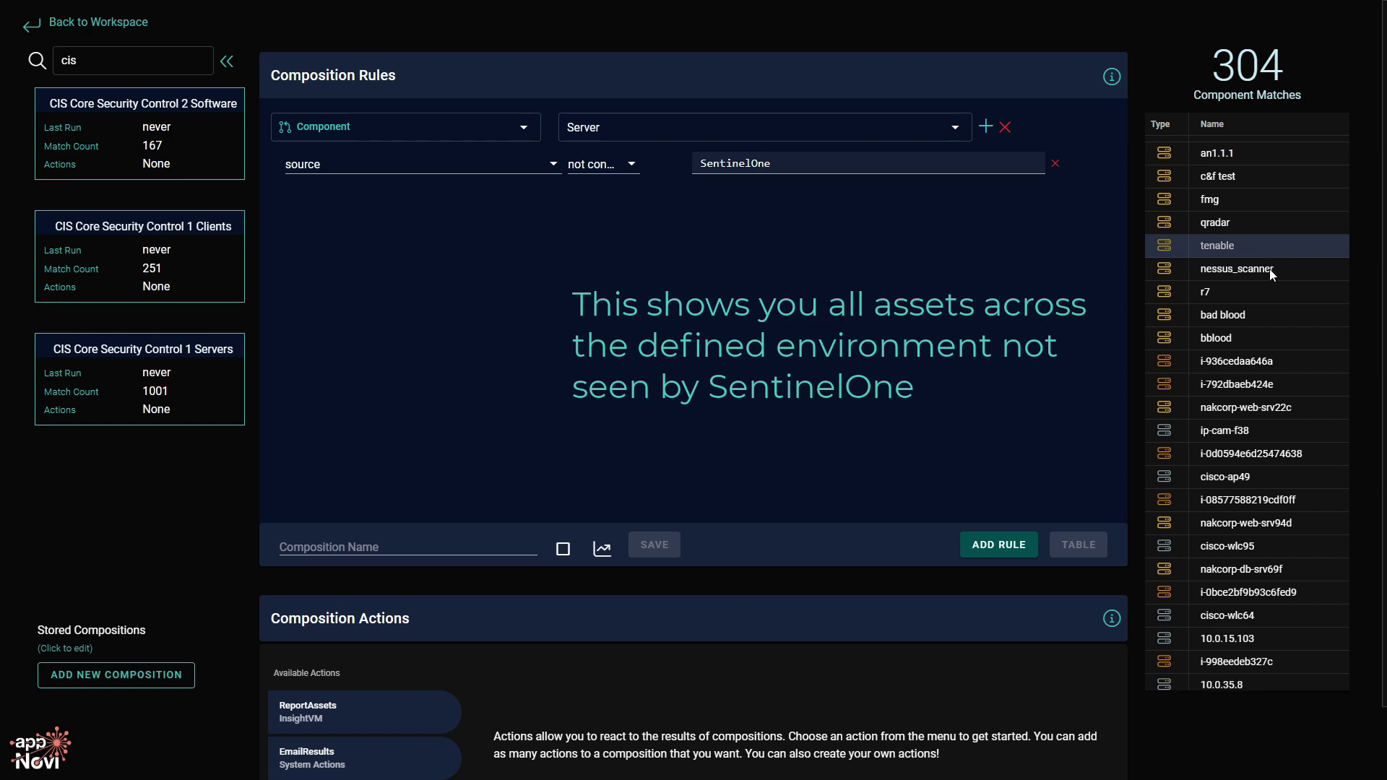
scroll(1269, 269, down, 3)
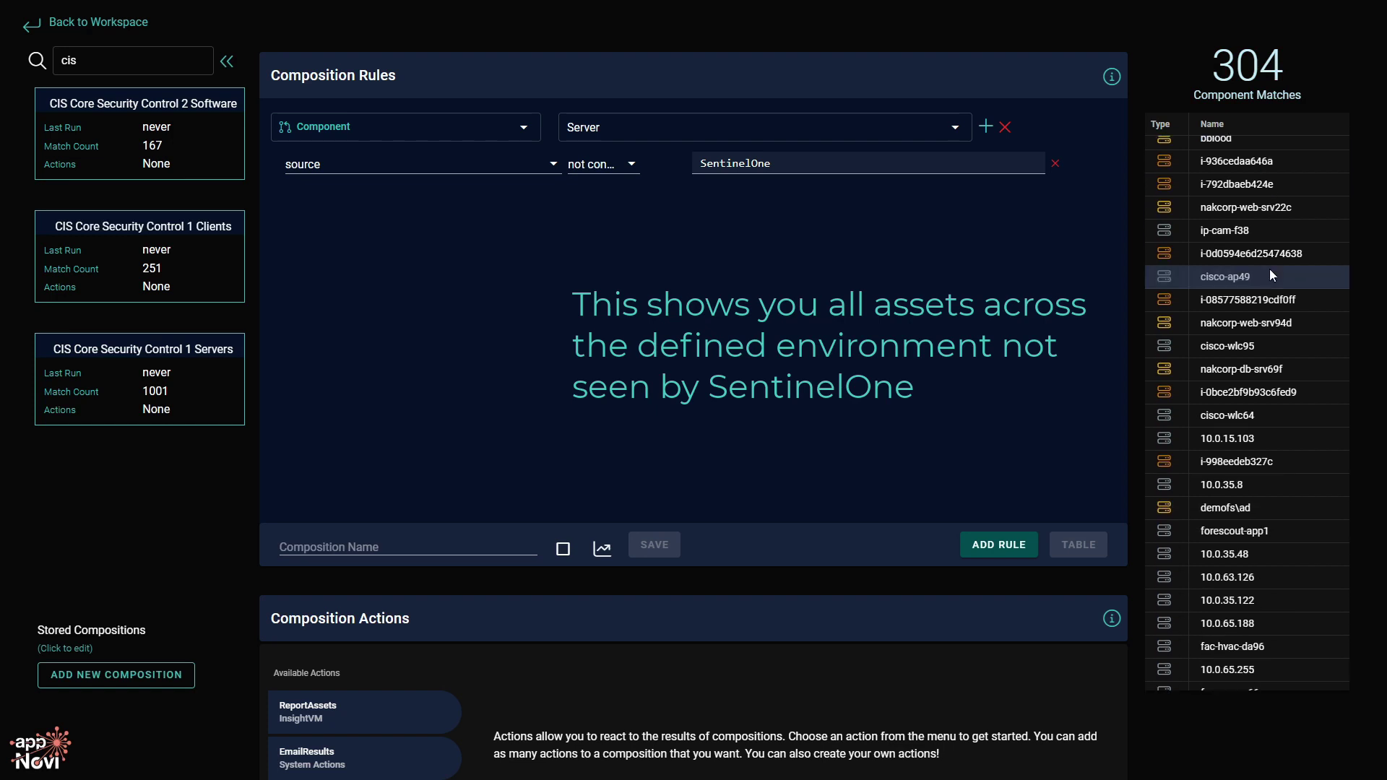
scroll(1269, 269, down, 7)
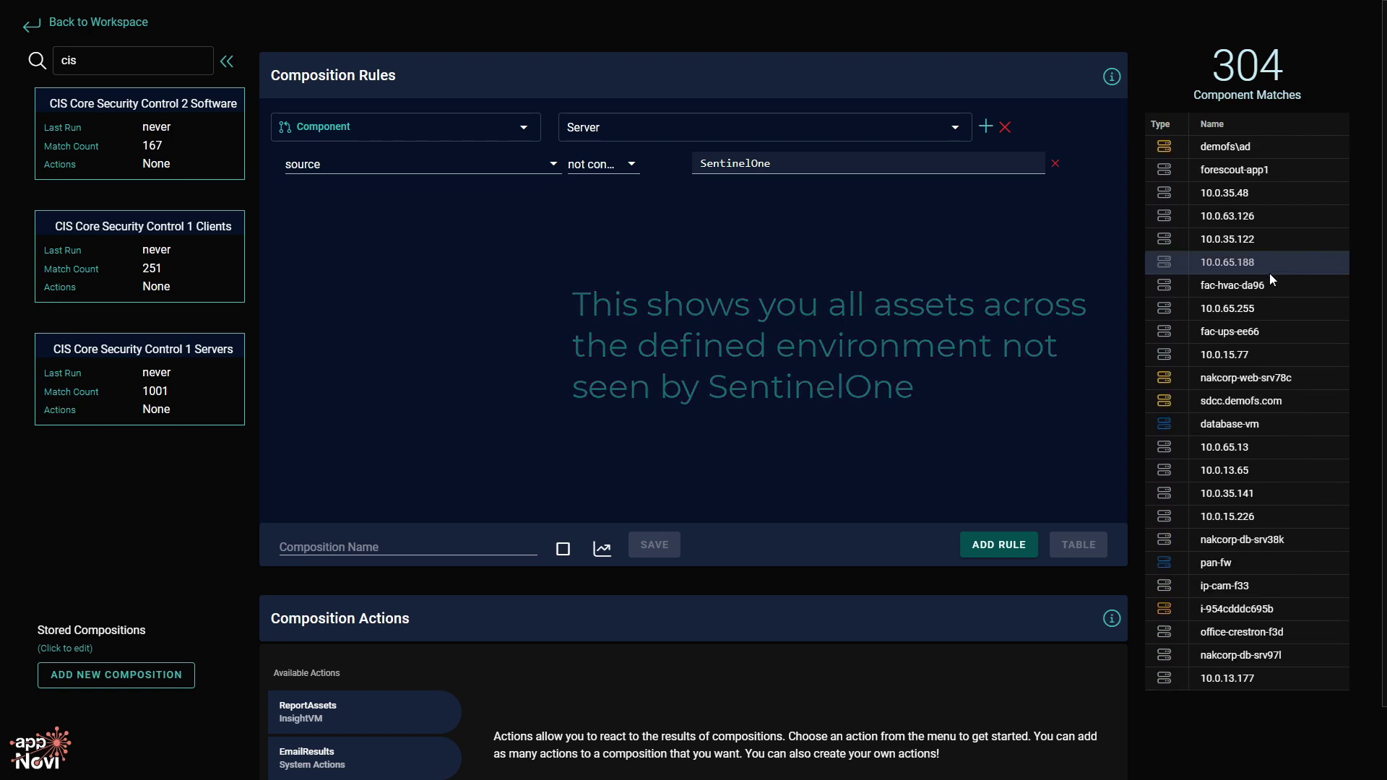
scroll(1268, 273, up, 7)
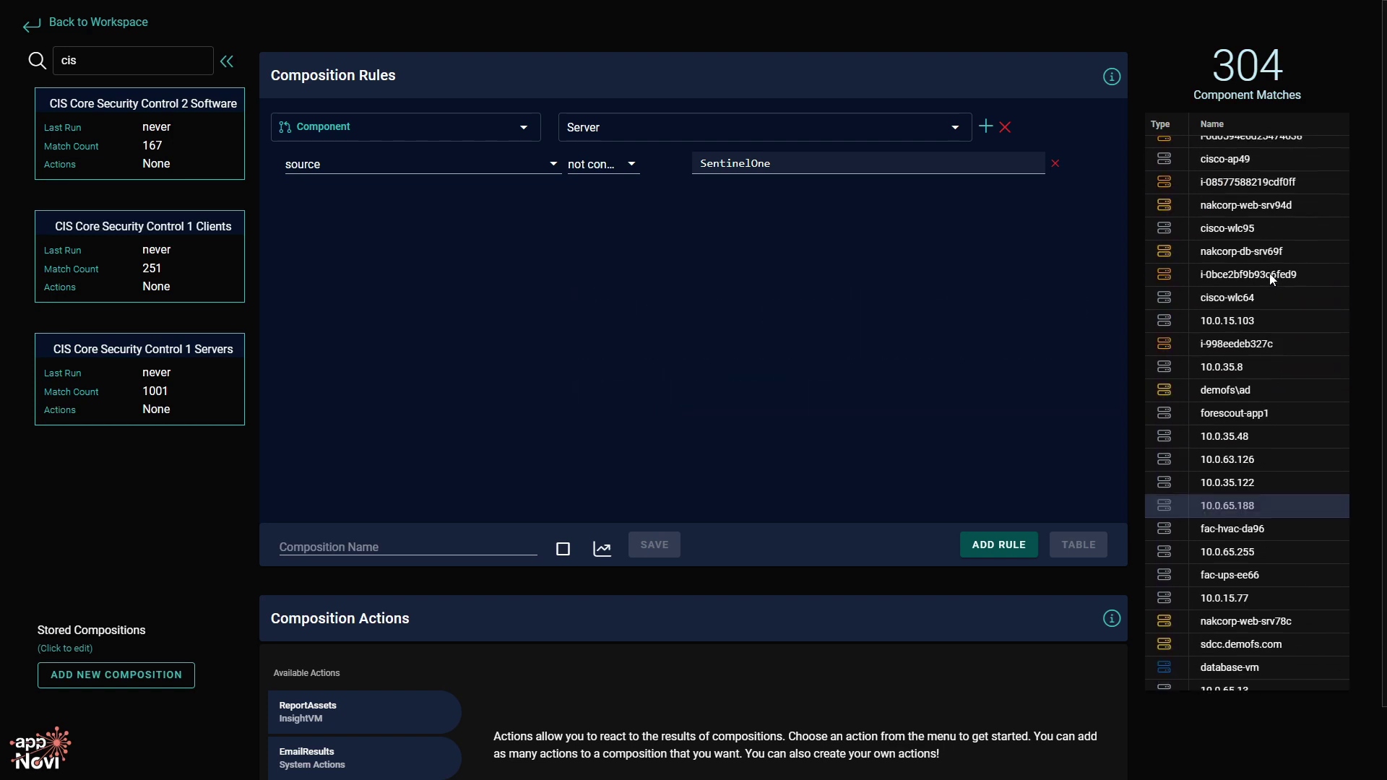
Delete the SentinelOne source filter and add a new property match on userProperties.
click(1055, 164)
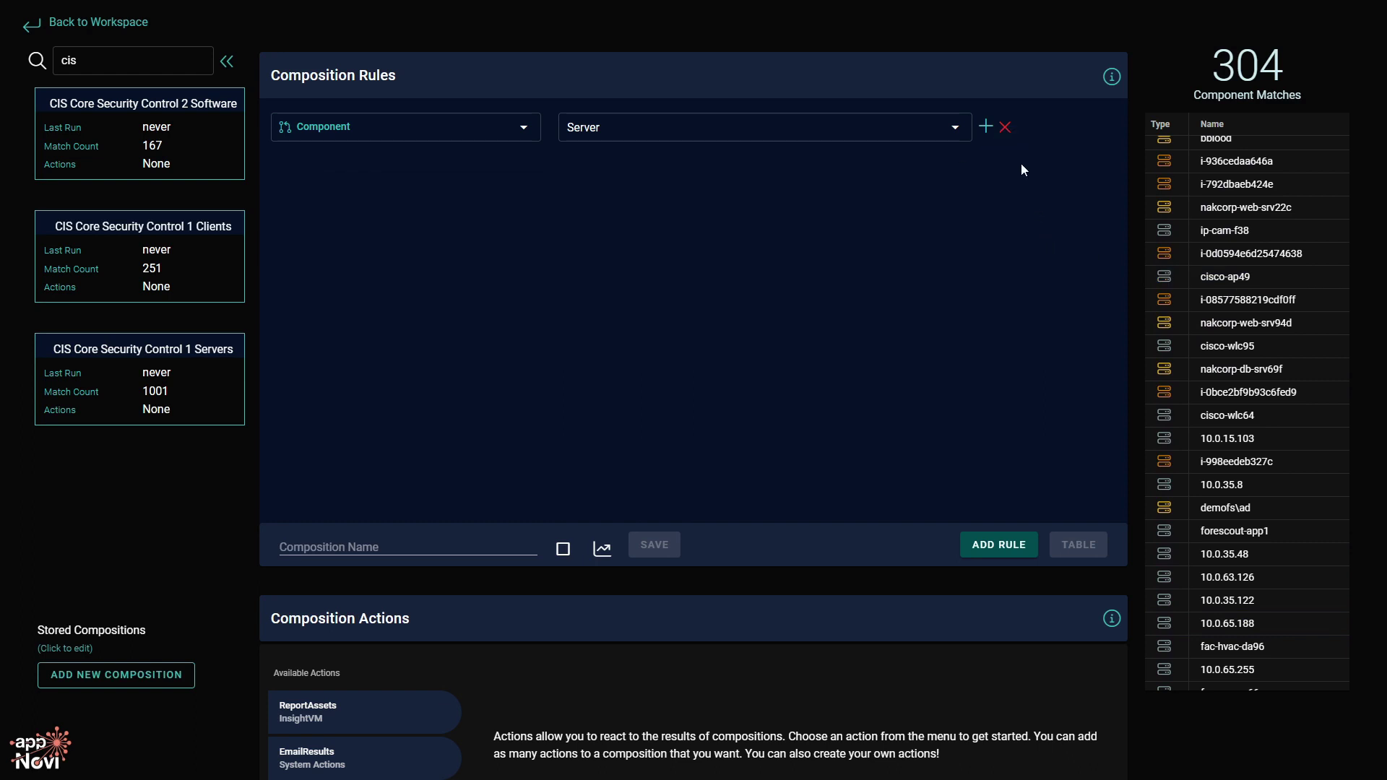
click(986, 127)
click(557, 167)
scroll(469, 275, down, 3)
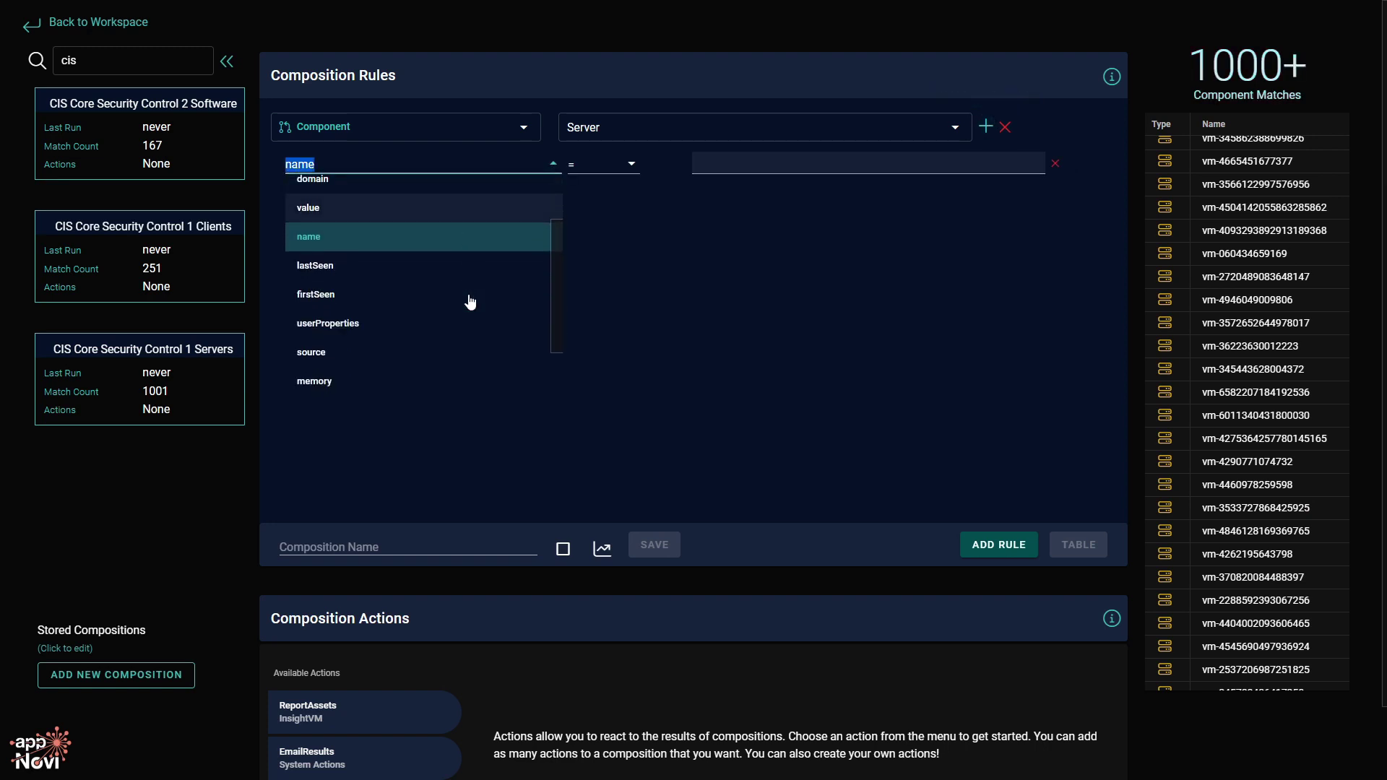
click(465, 258)
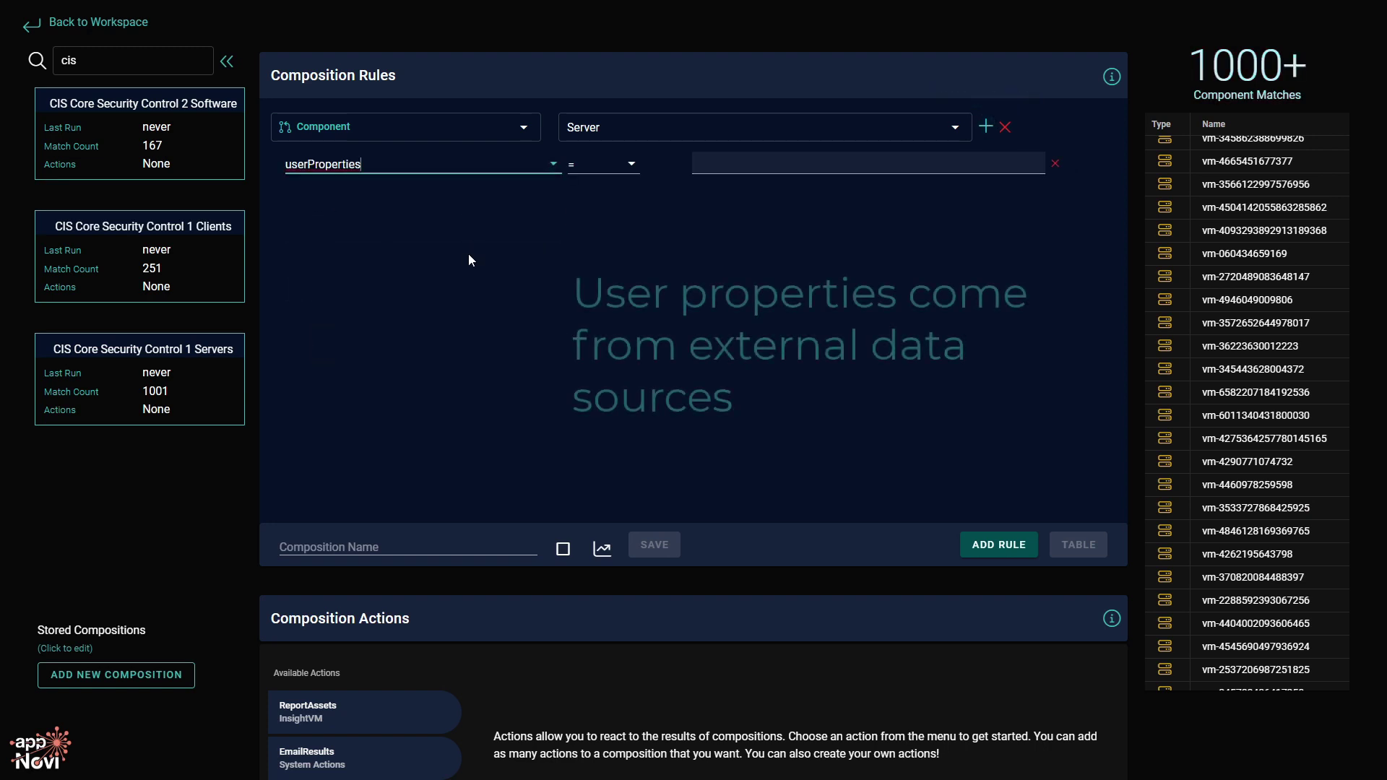
Narrow the property to userProperties.s1_uuid by typing '.s1' and selecting it.
text(.)
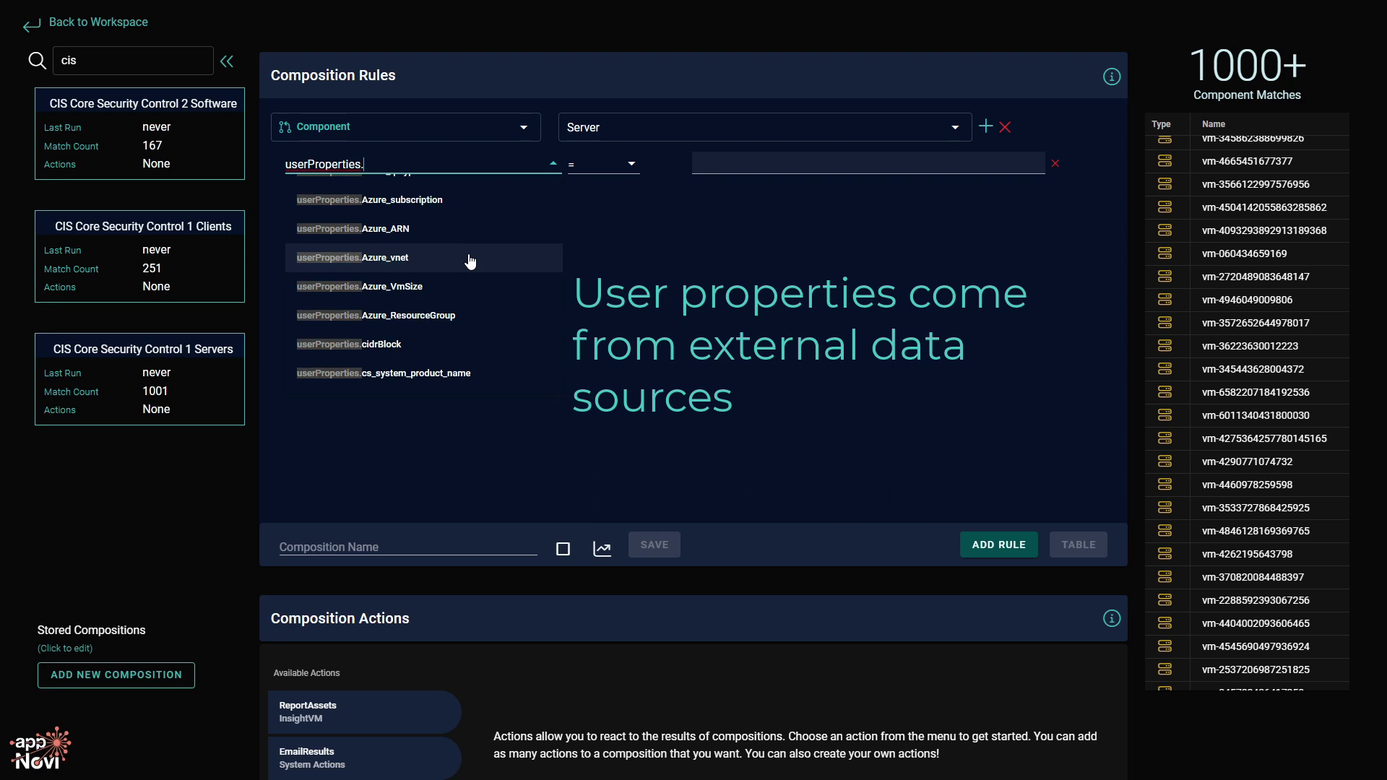
scroll(470, 262, up, 4)
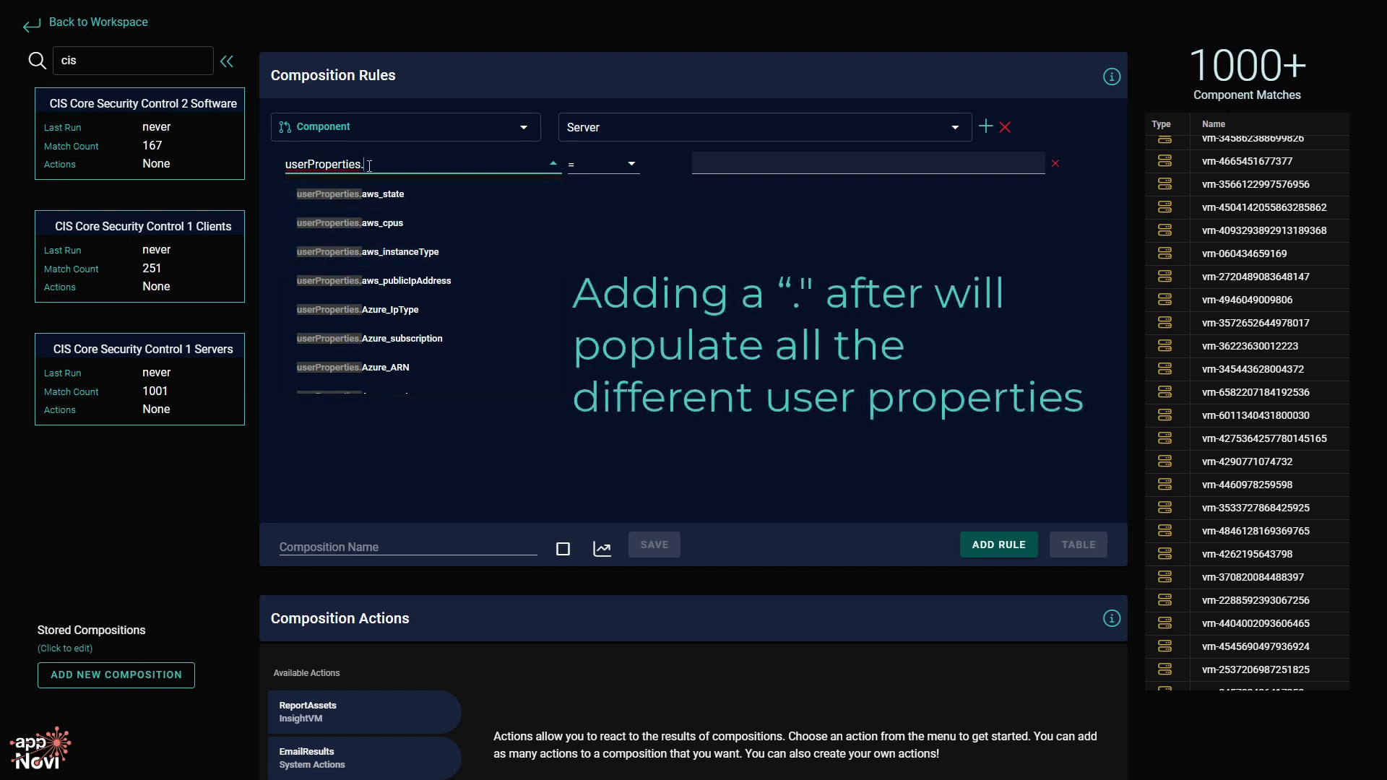
scroll(463, 231, down, 6)
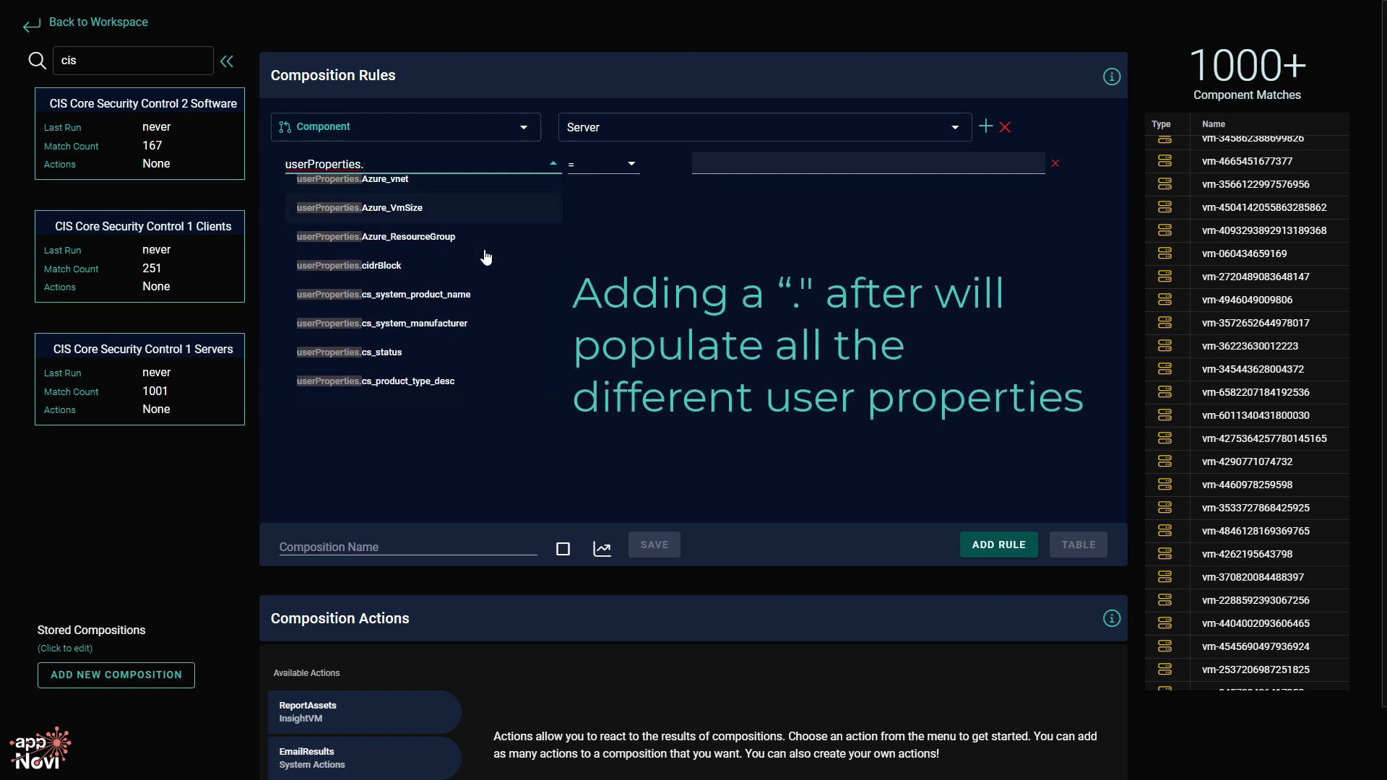
scroll(496, 258, down, 8)
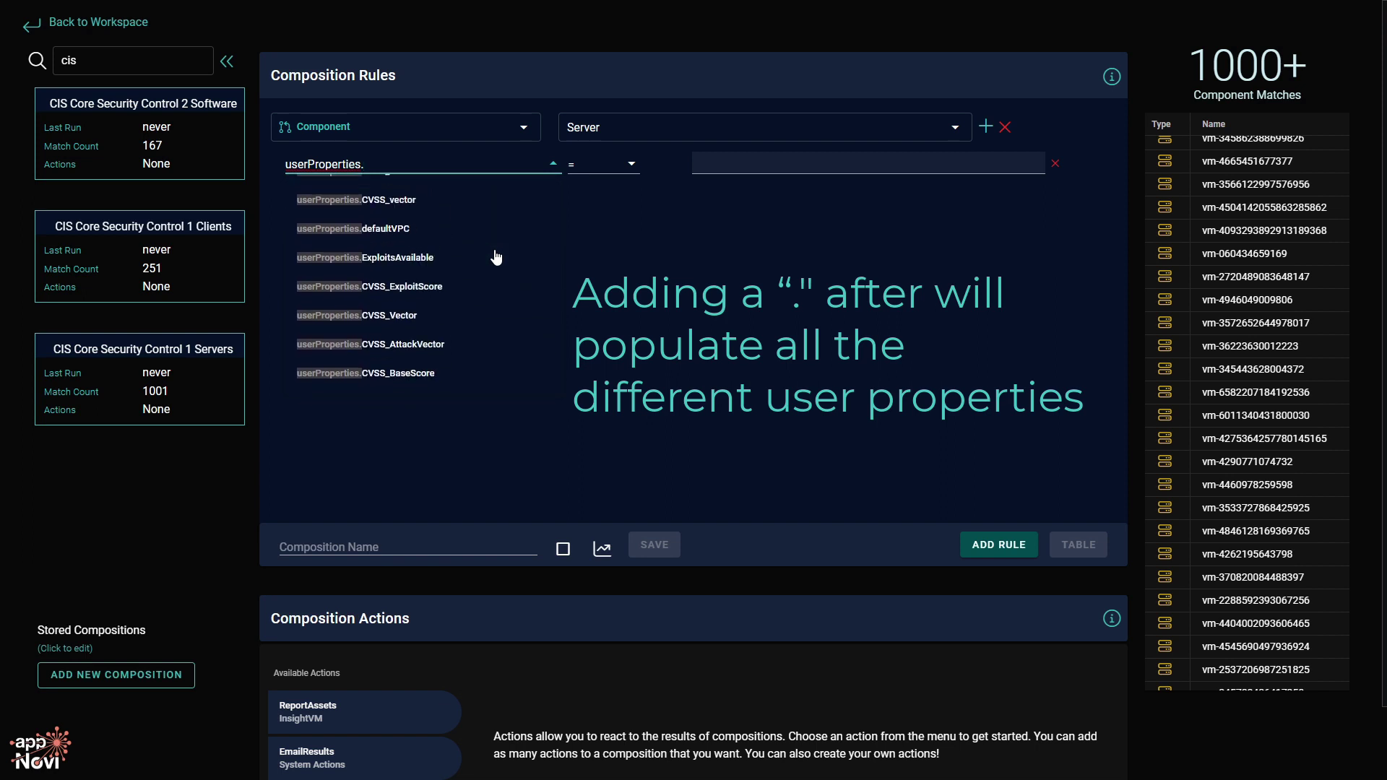
scroll(497, 258, down, 6)
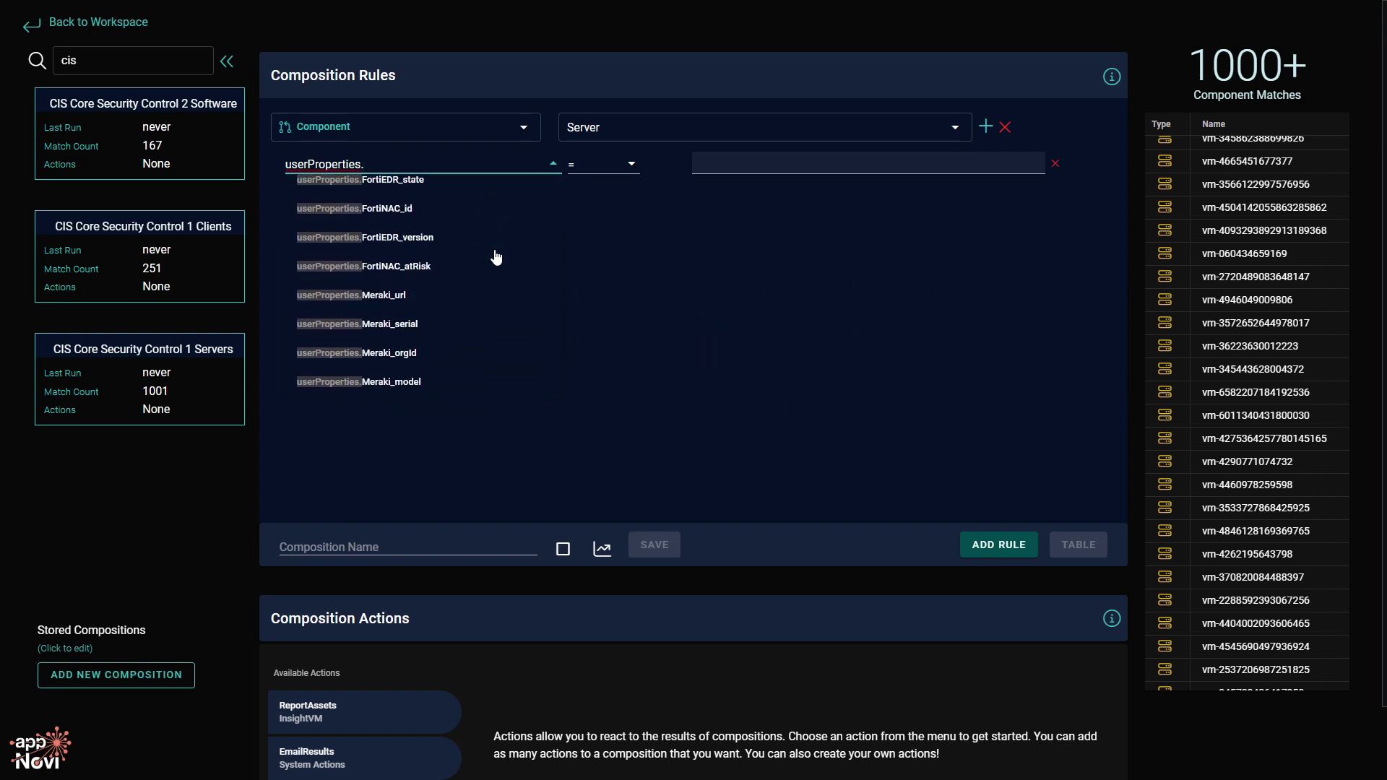
scroll(496, 258, down, 5)
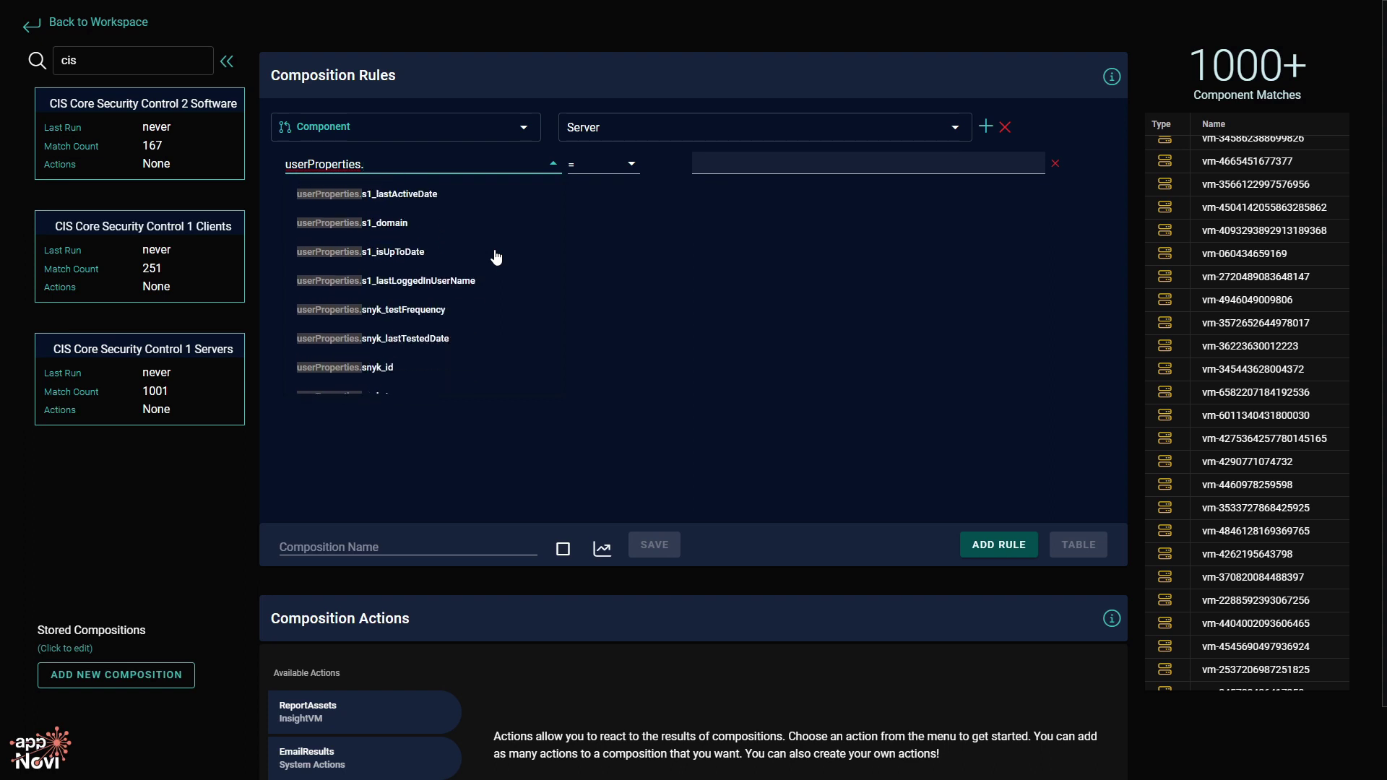
text(s)
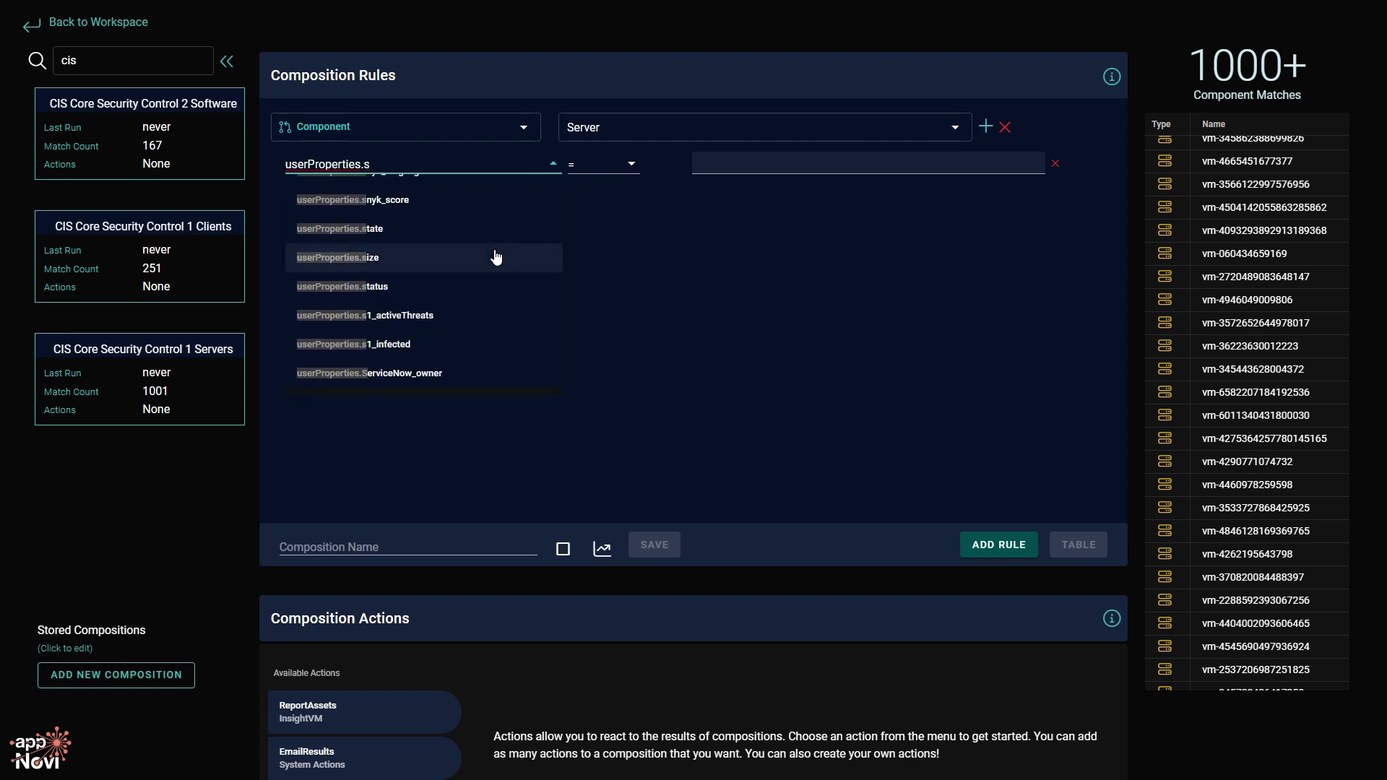
text(1)
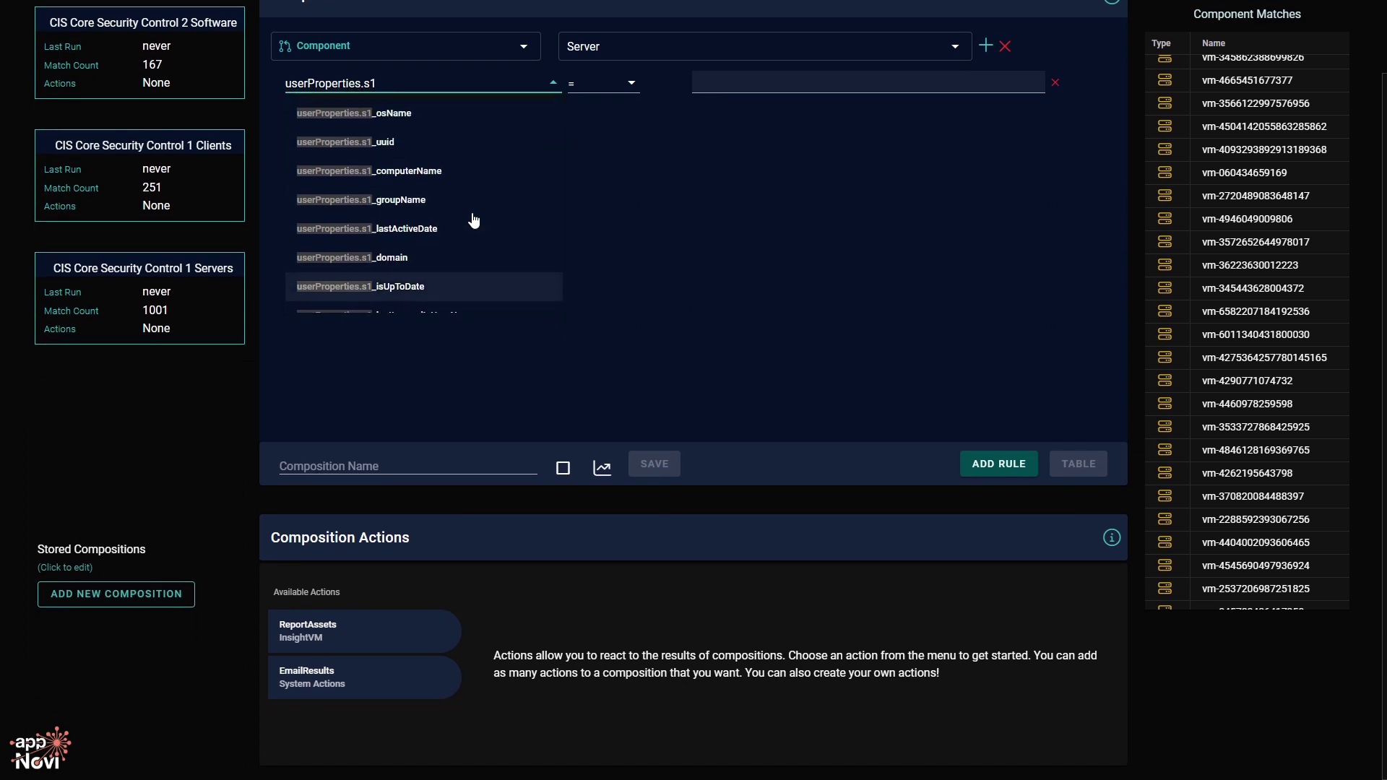
scroll(627, 252, up, 1)
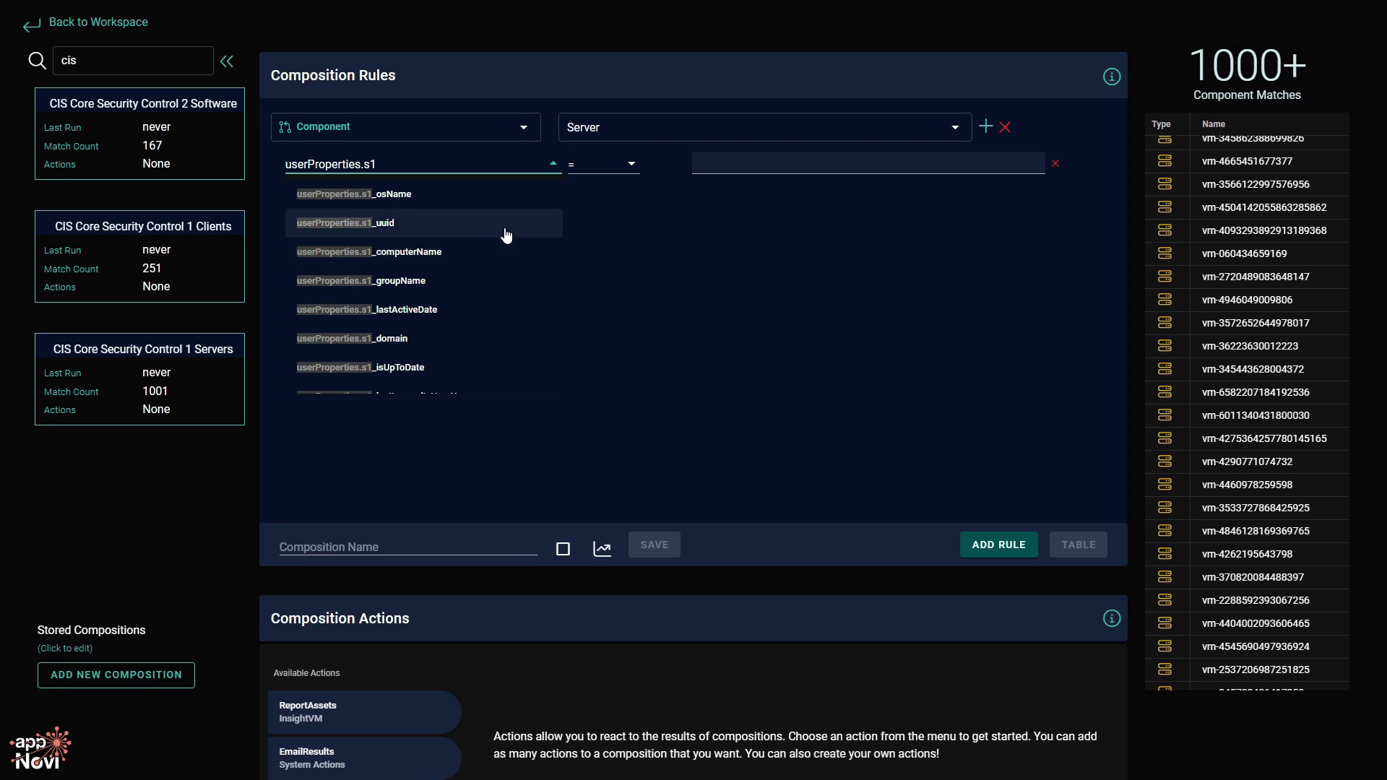
click(507, 235)
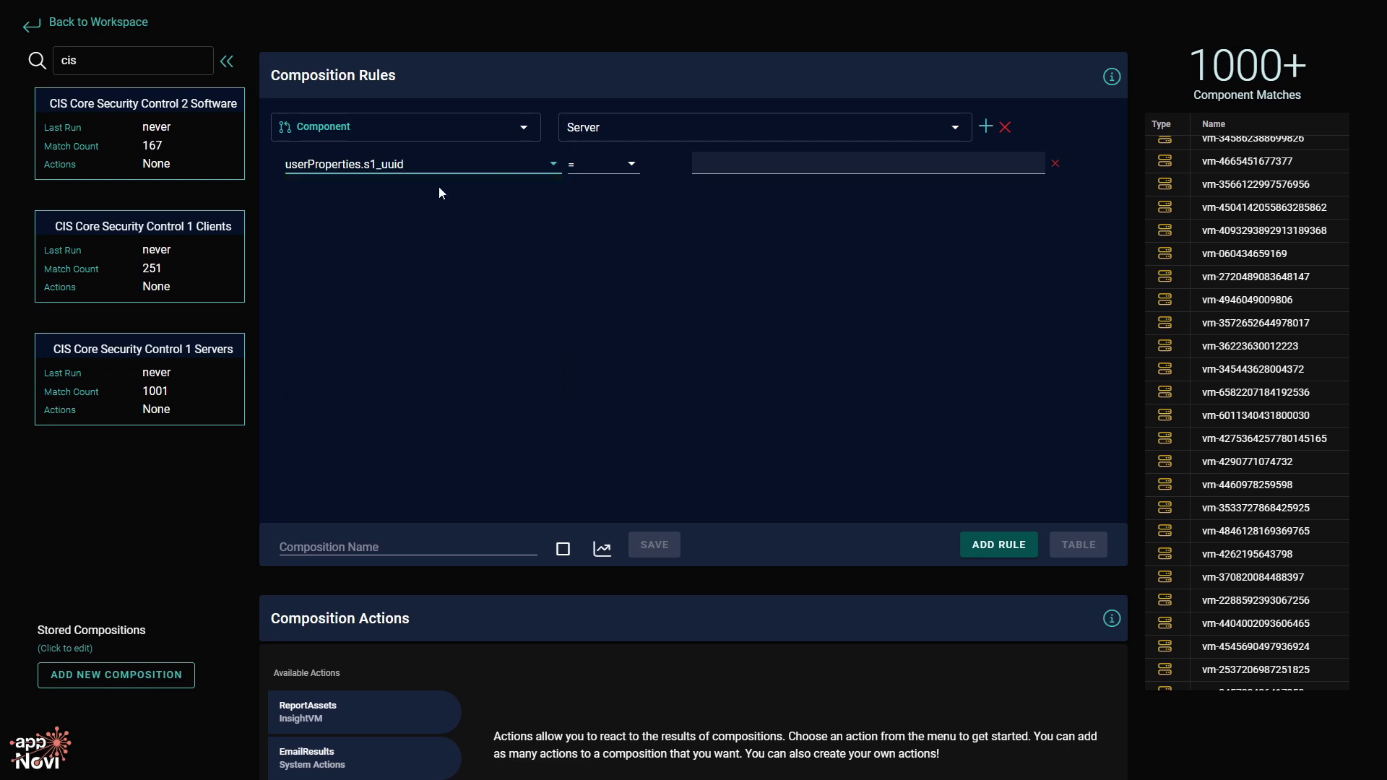
Set the s1_uuid operator to 'is empty', leaving 304 matches.
click(625, 166)
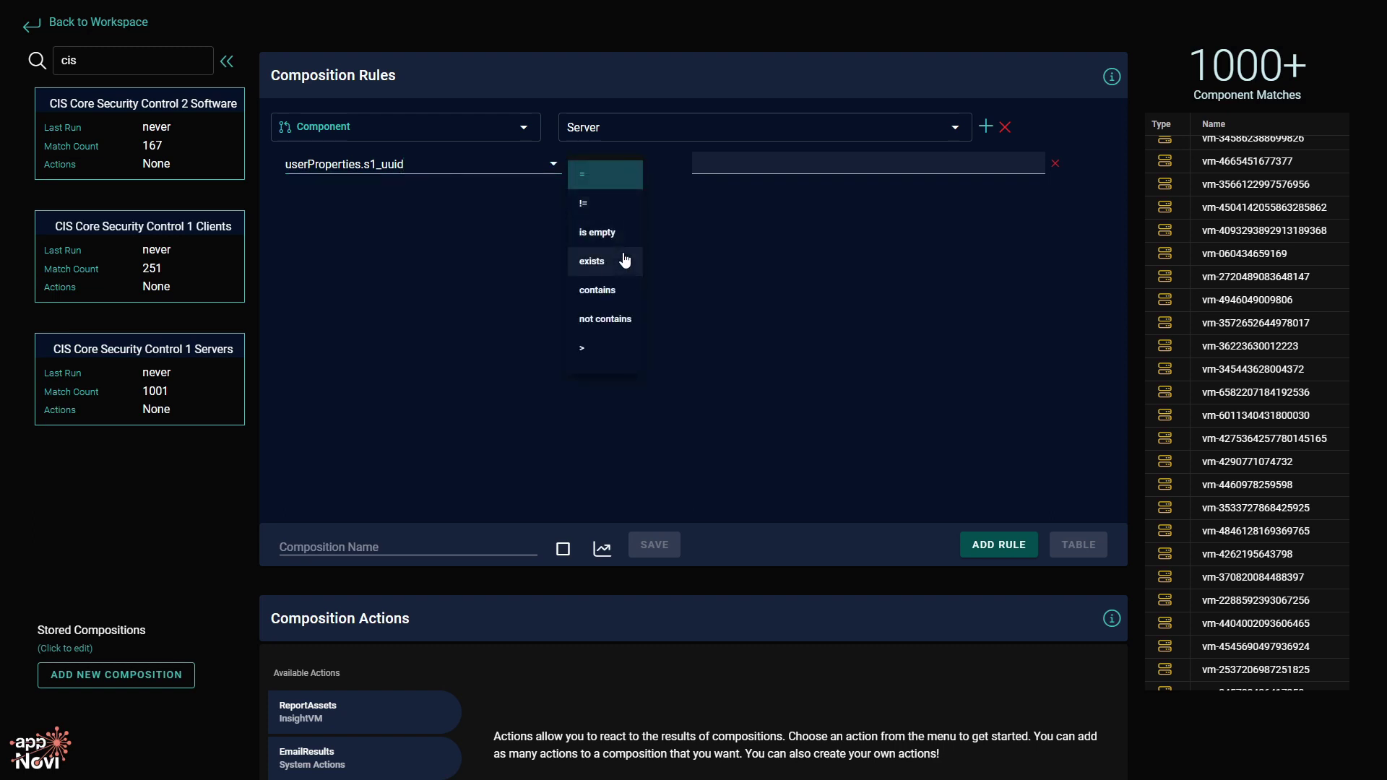
click(606, 232)
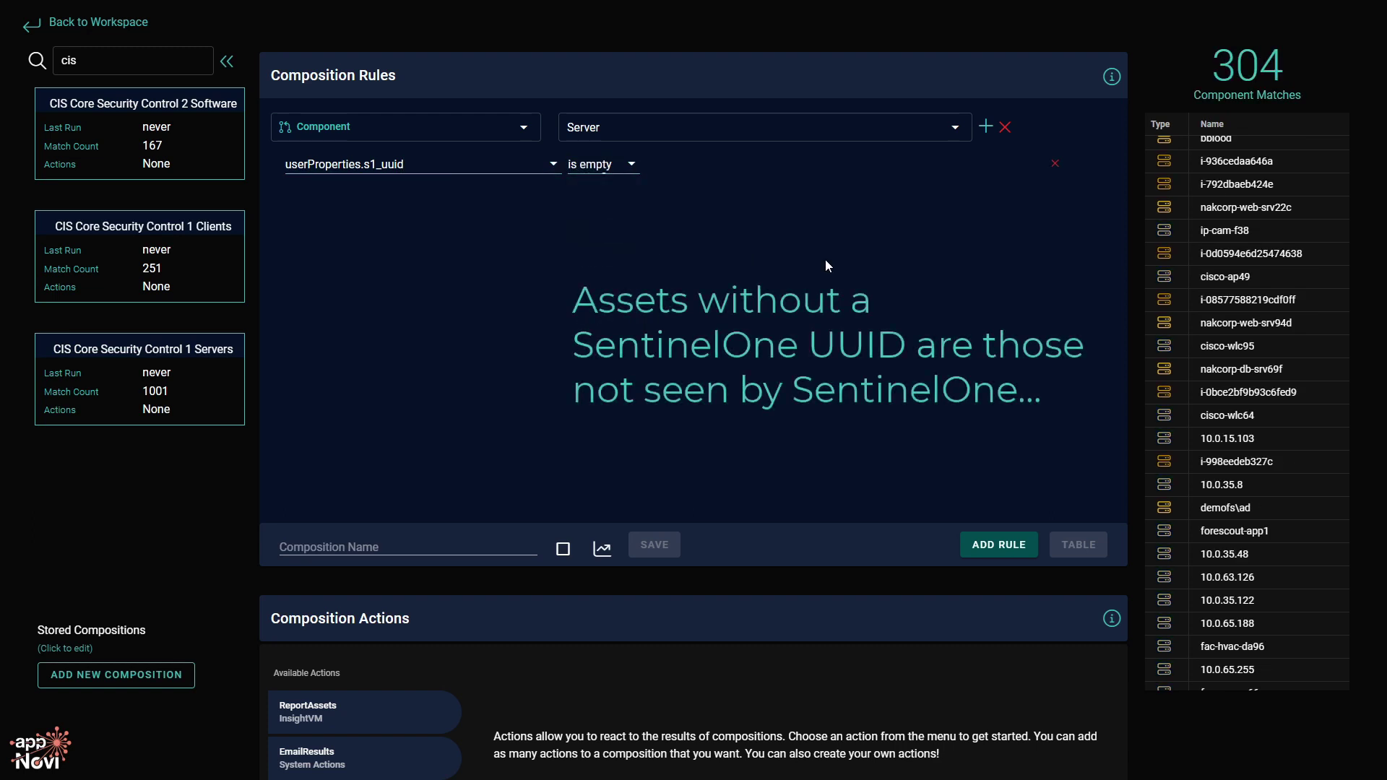
scroll(1308, 231, up, 3)
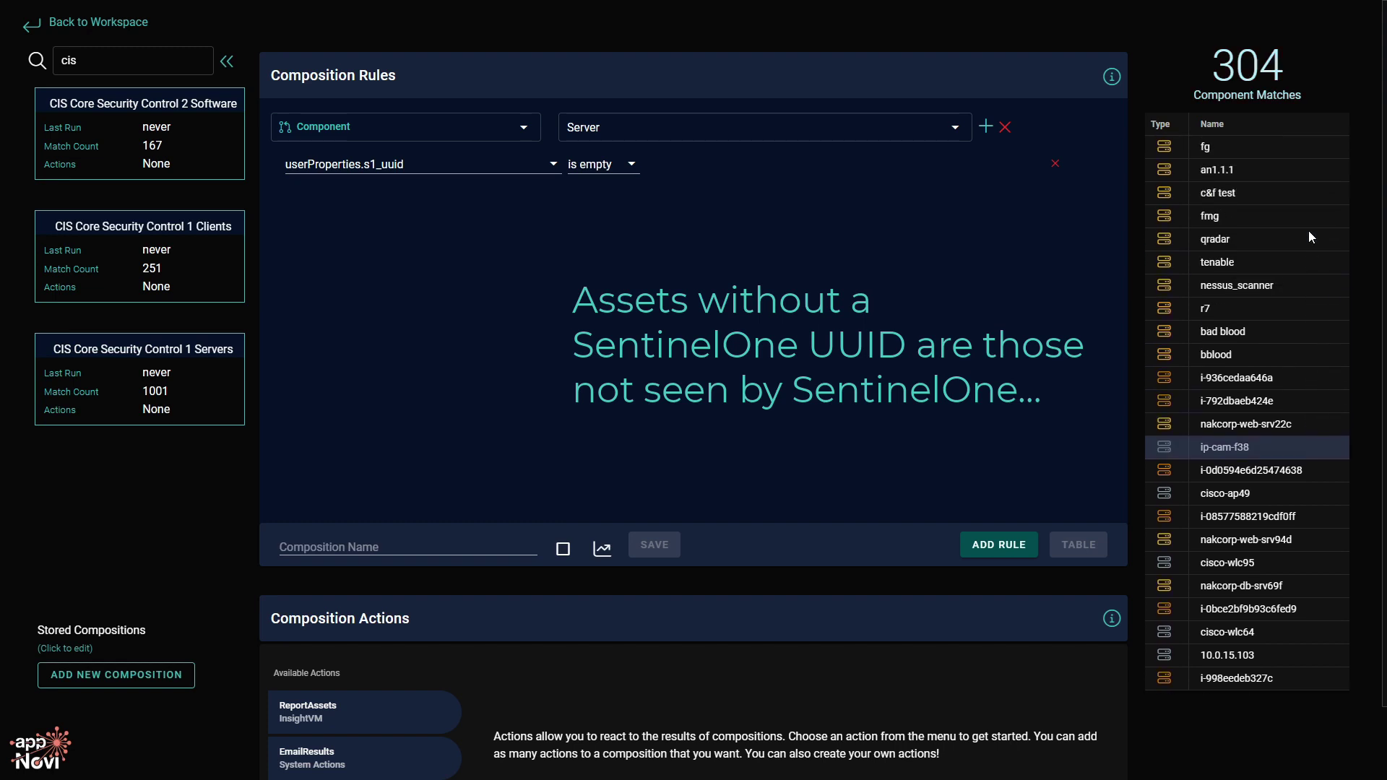
Add a lastSeen time-range property row, then remove it again.
click(986, 127)
click(370, 195)
scroll(378, 226, down, 1)
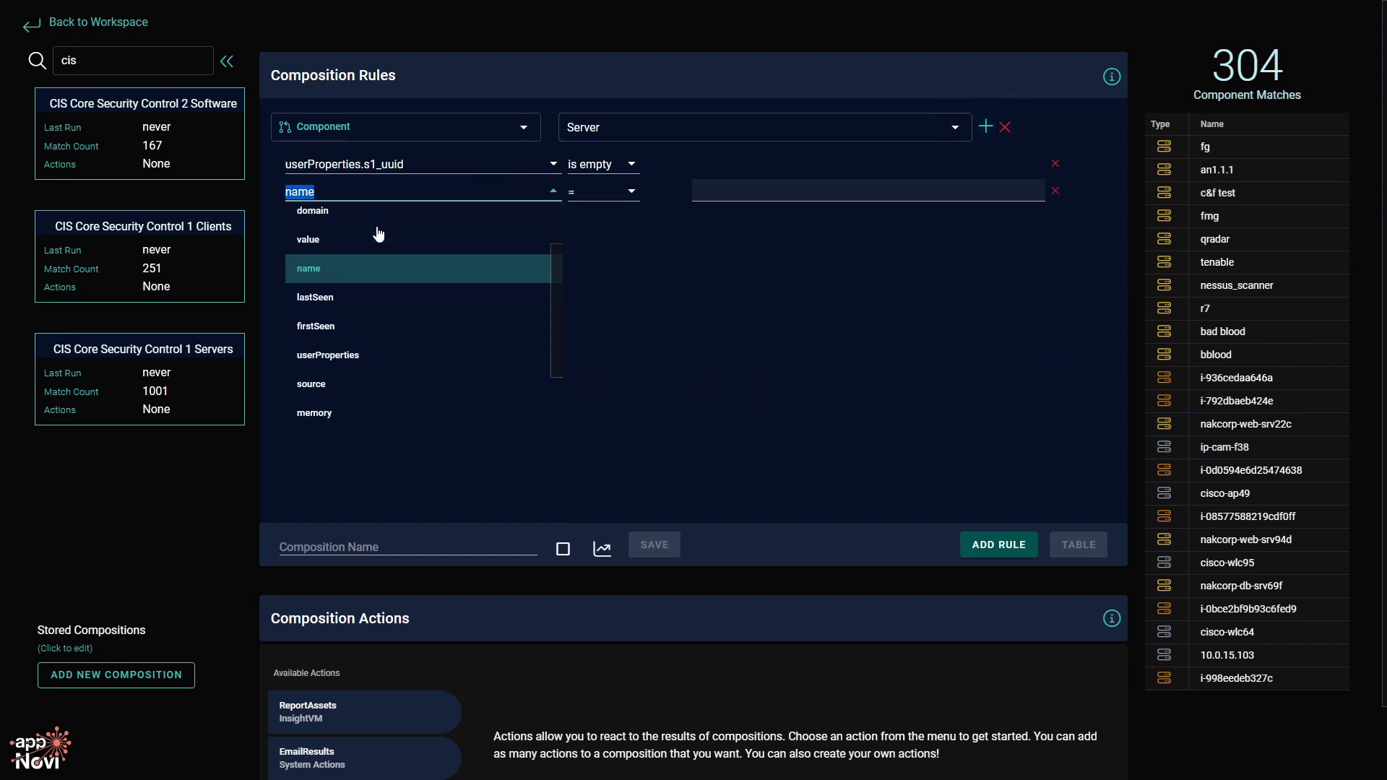
click(407, 292)
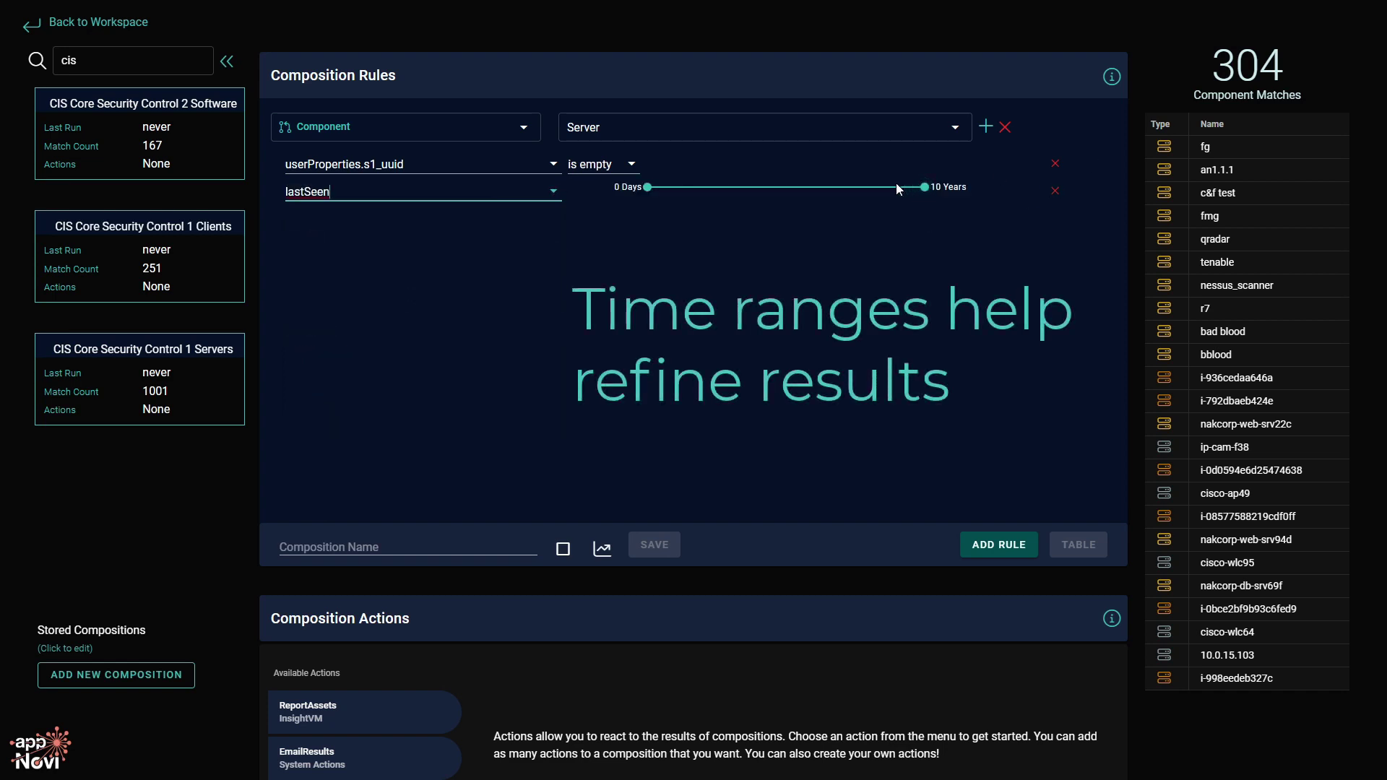
click(1055, 190)
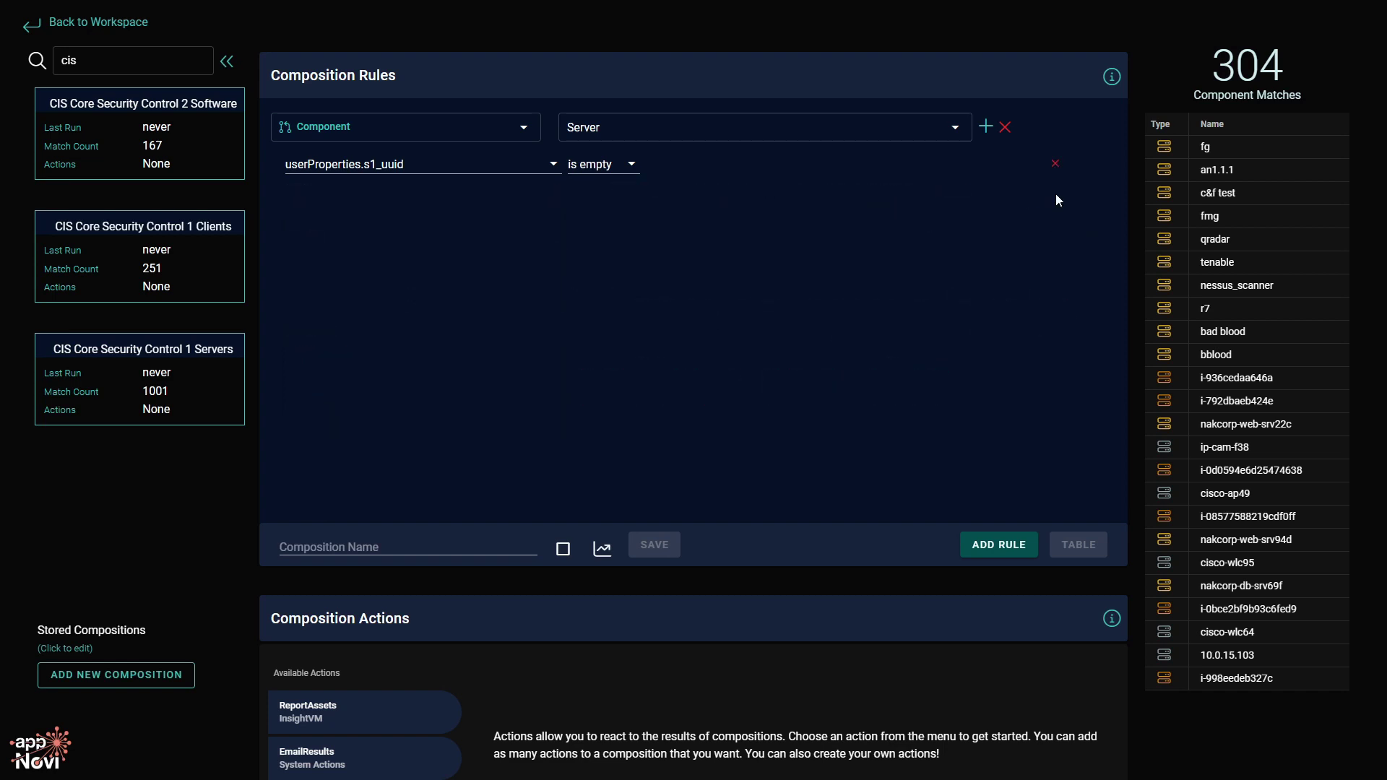
Add a Metadata rule requiring CVE metadata.
click(998, 545)
click(340, 217)
click(345, 247)
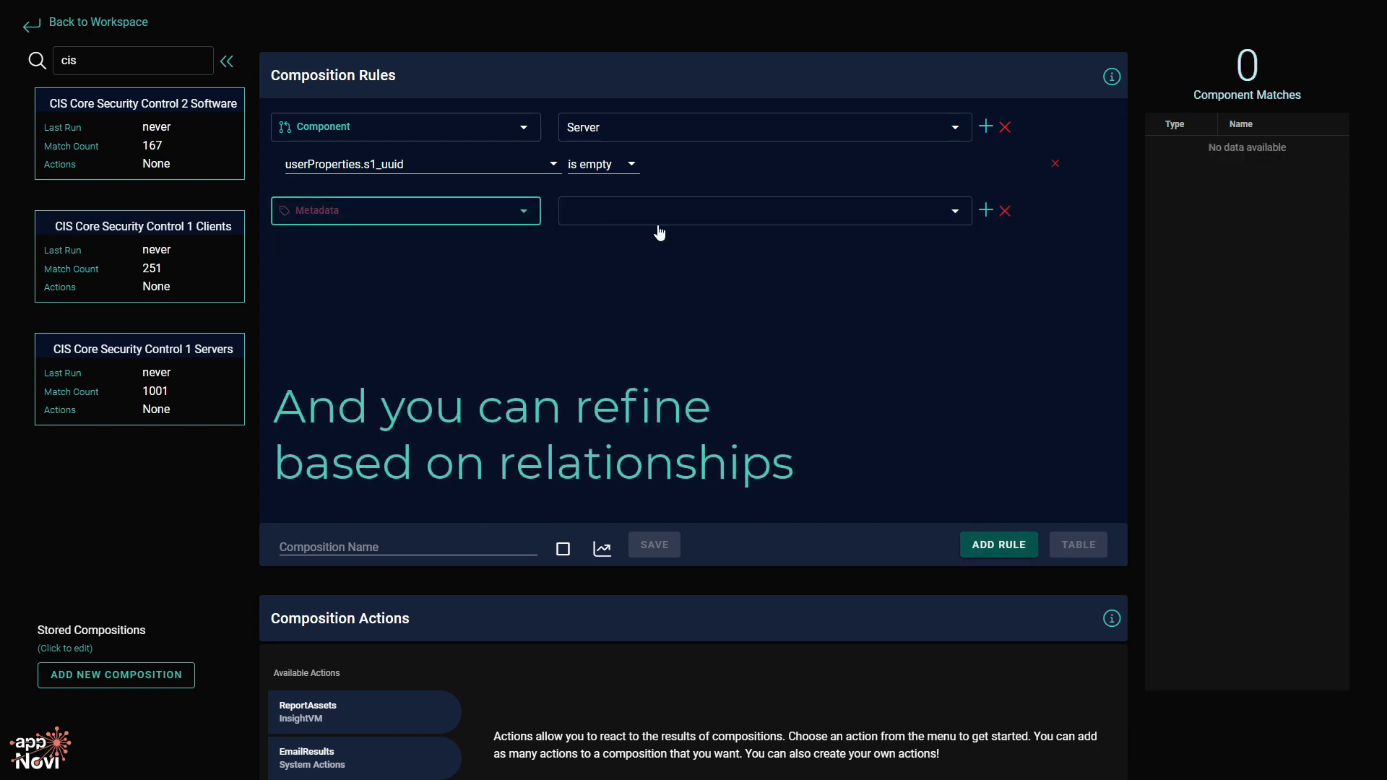
click(650, 217)
click(689, 302)
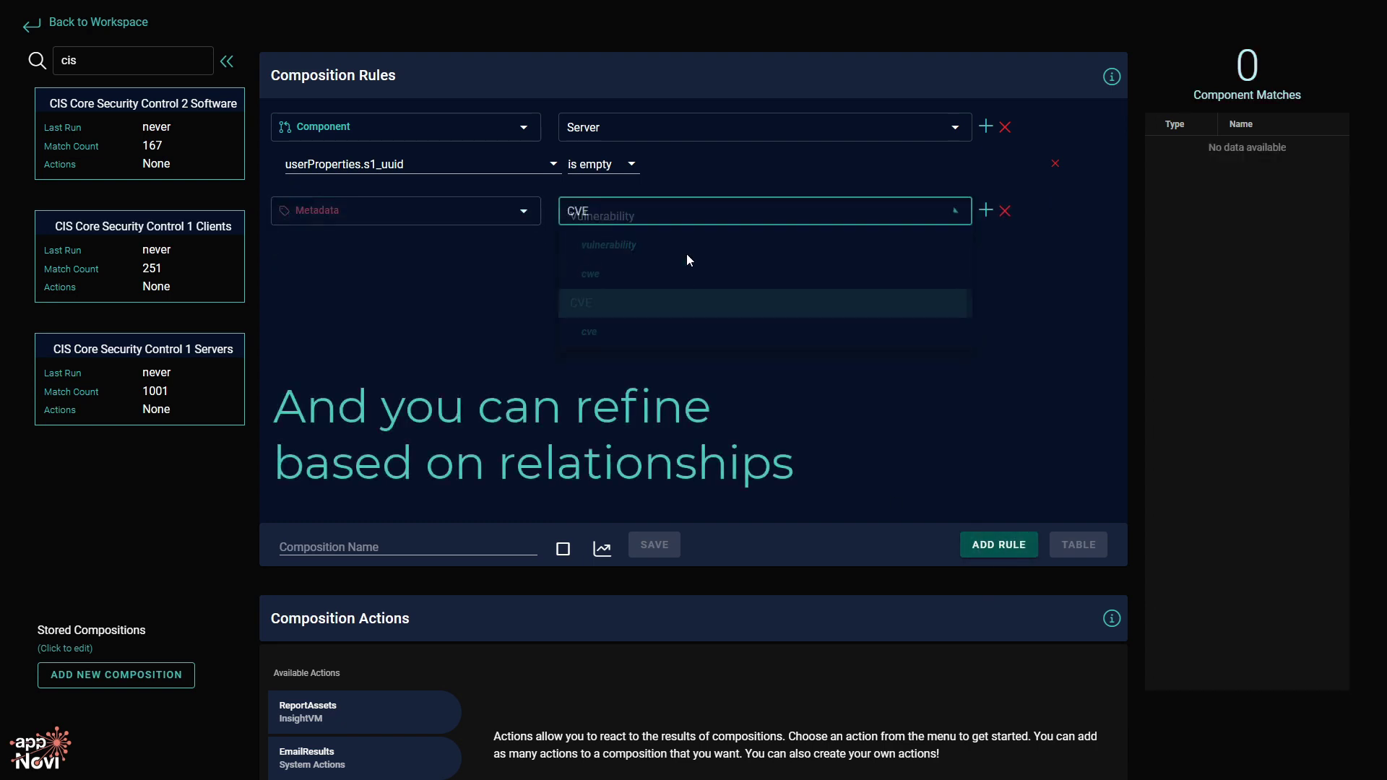
click(989, 413)
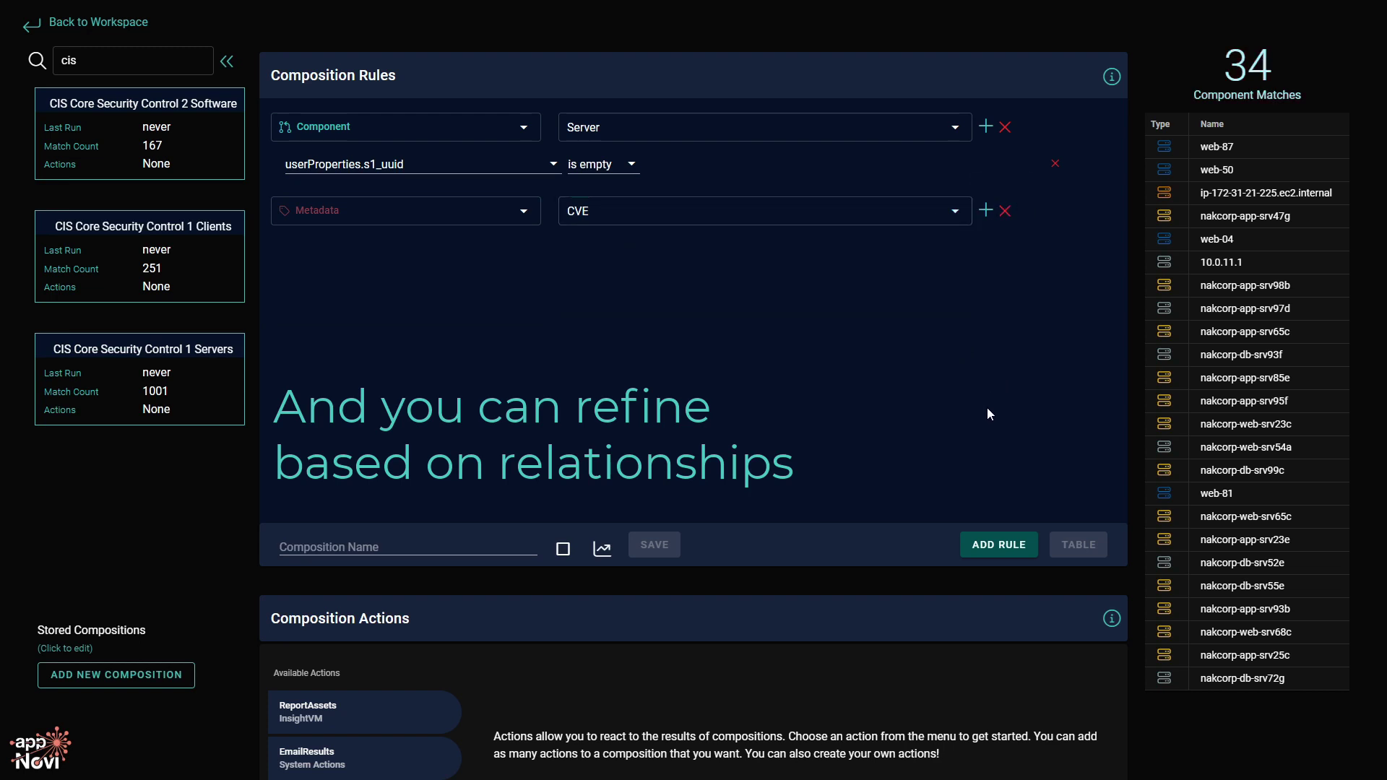
Add an Application rule set to Any Application.
click(996, 556)
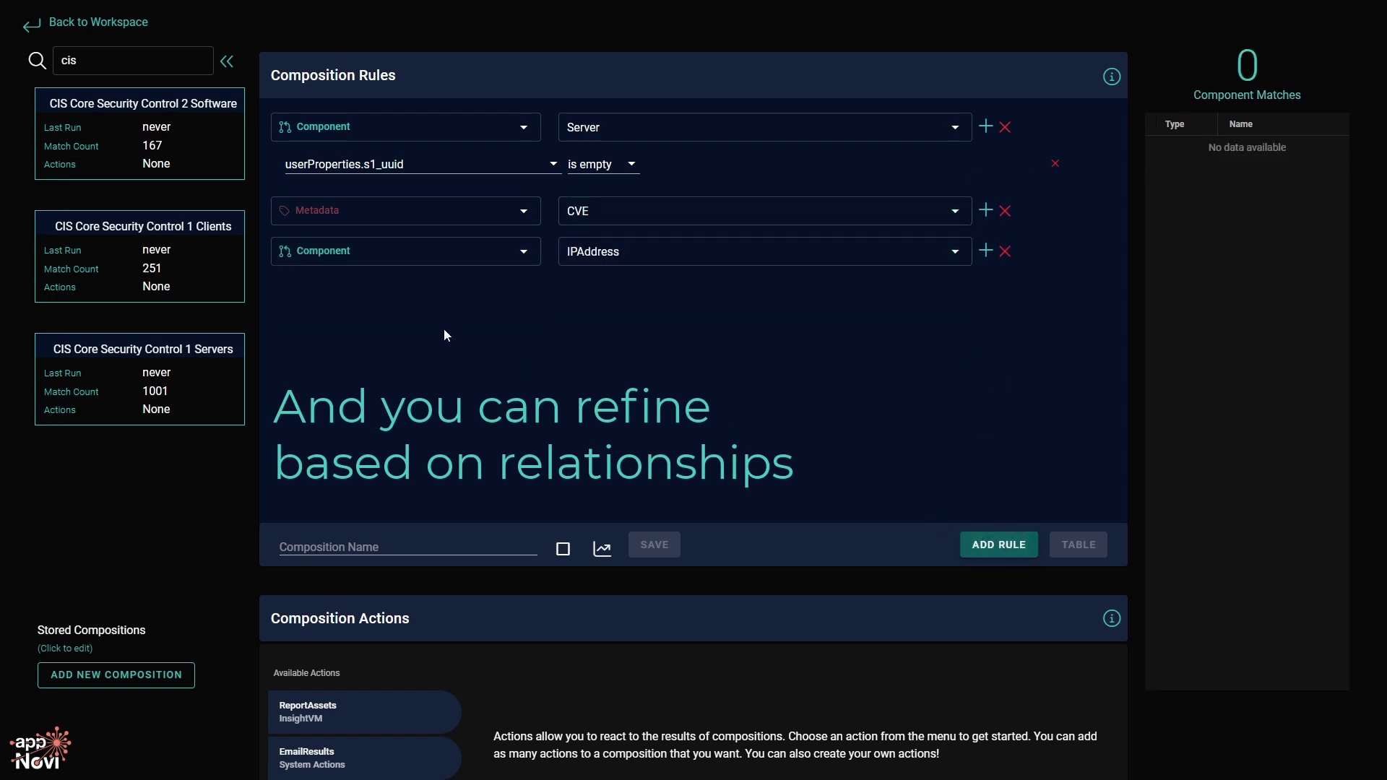
click(515, 250)
click(441, 313)
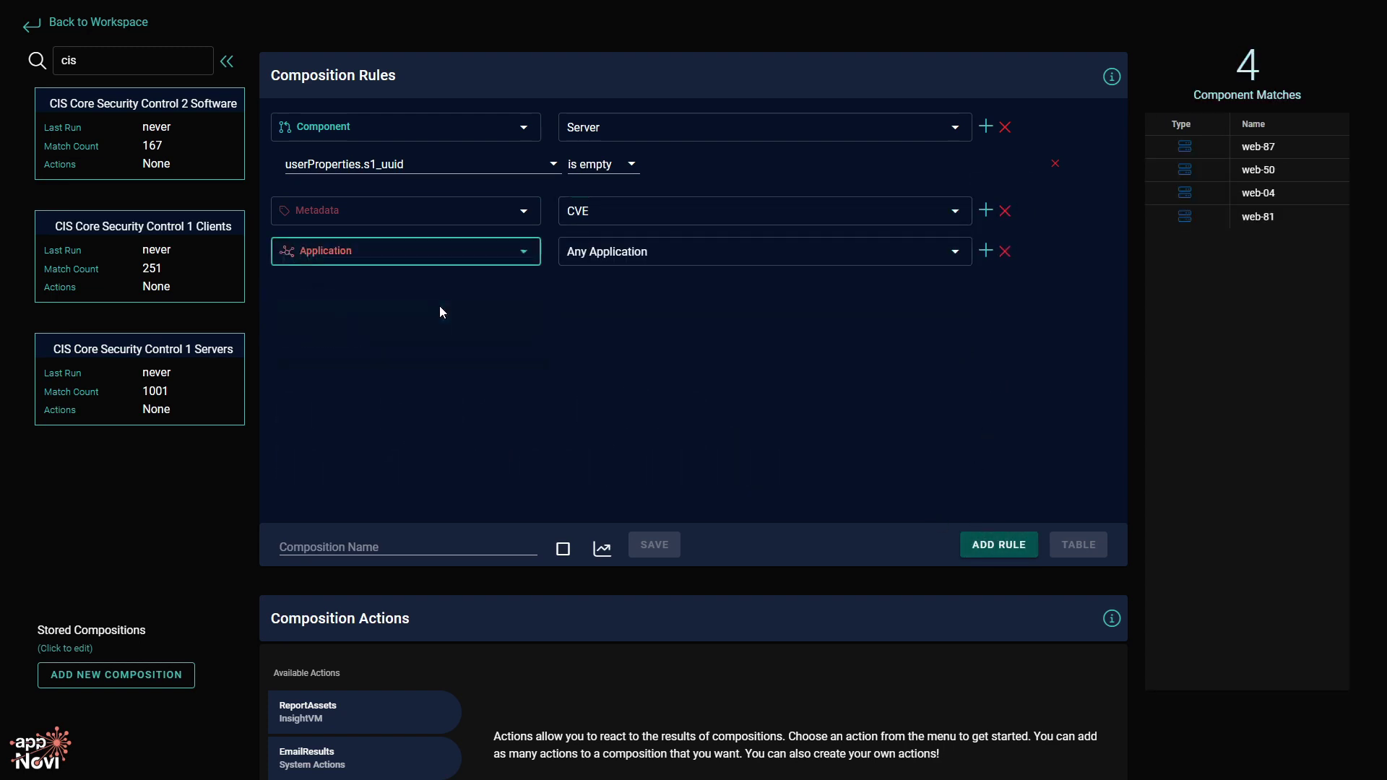
Add a Connected To rule with connection type SECURITY_EVENT, leaving only web-50.
click(1006, 543)
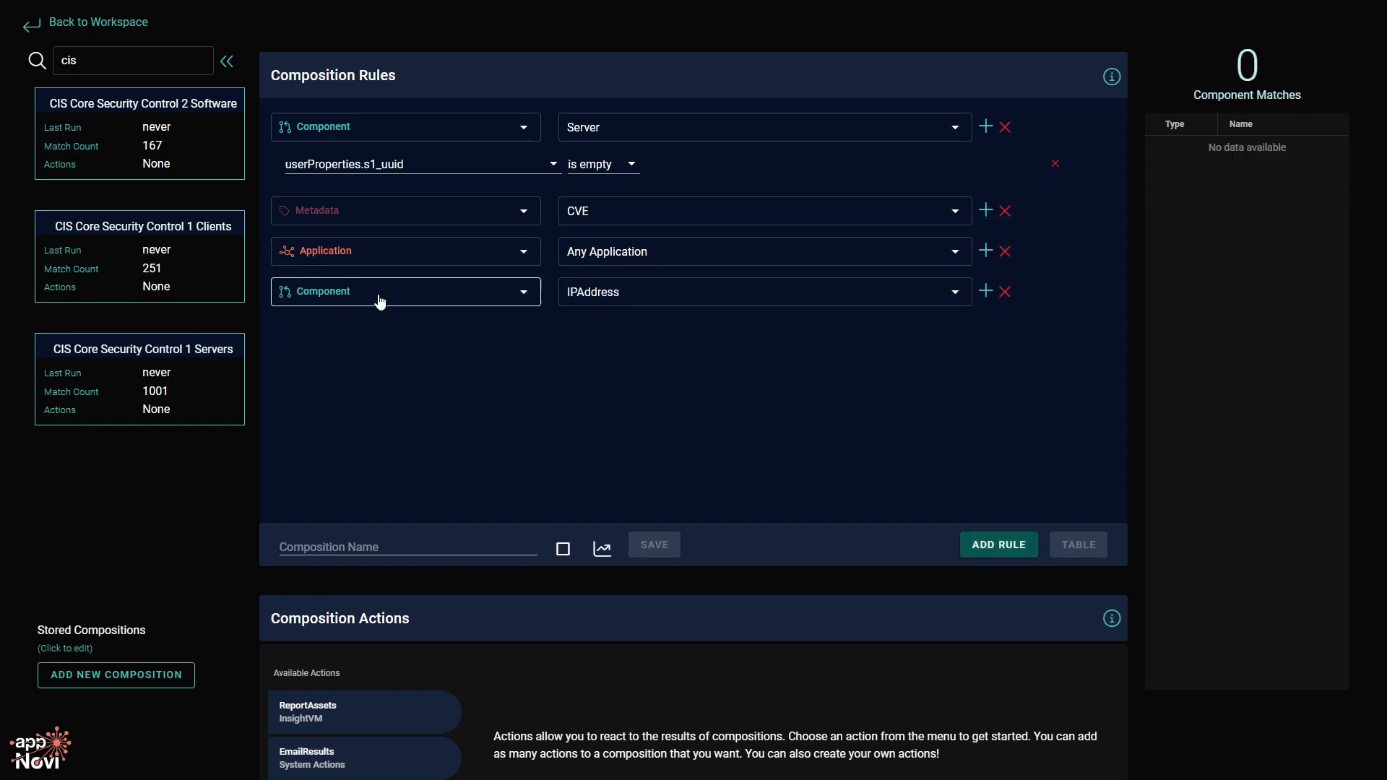
click(381, 302)
click(396, 380)
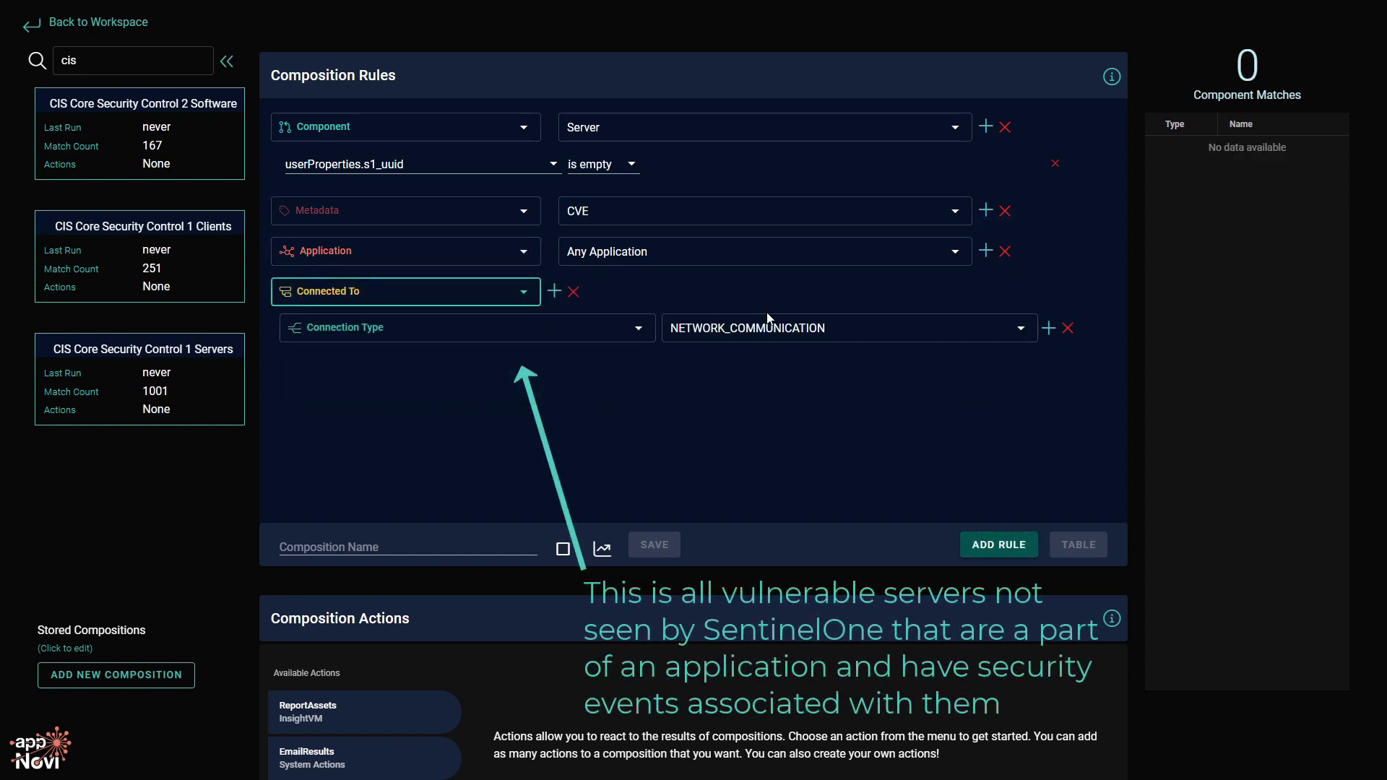
click(780, 335)
scroll(771, 420, down, 3)
scroll(771, 420, down, 1)
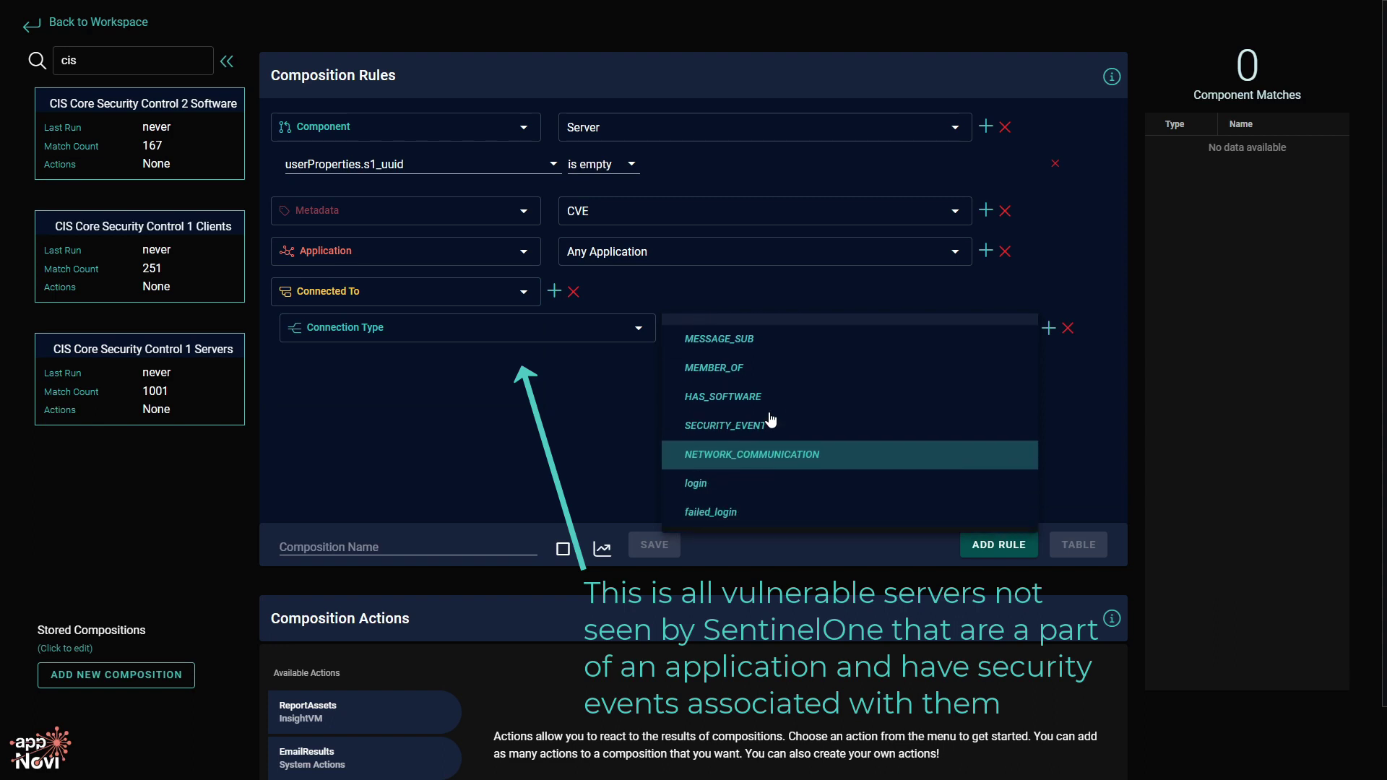
click(767, 426)
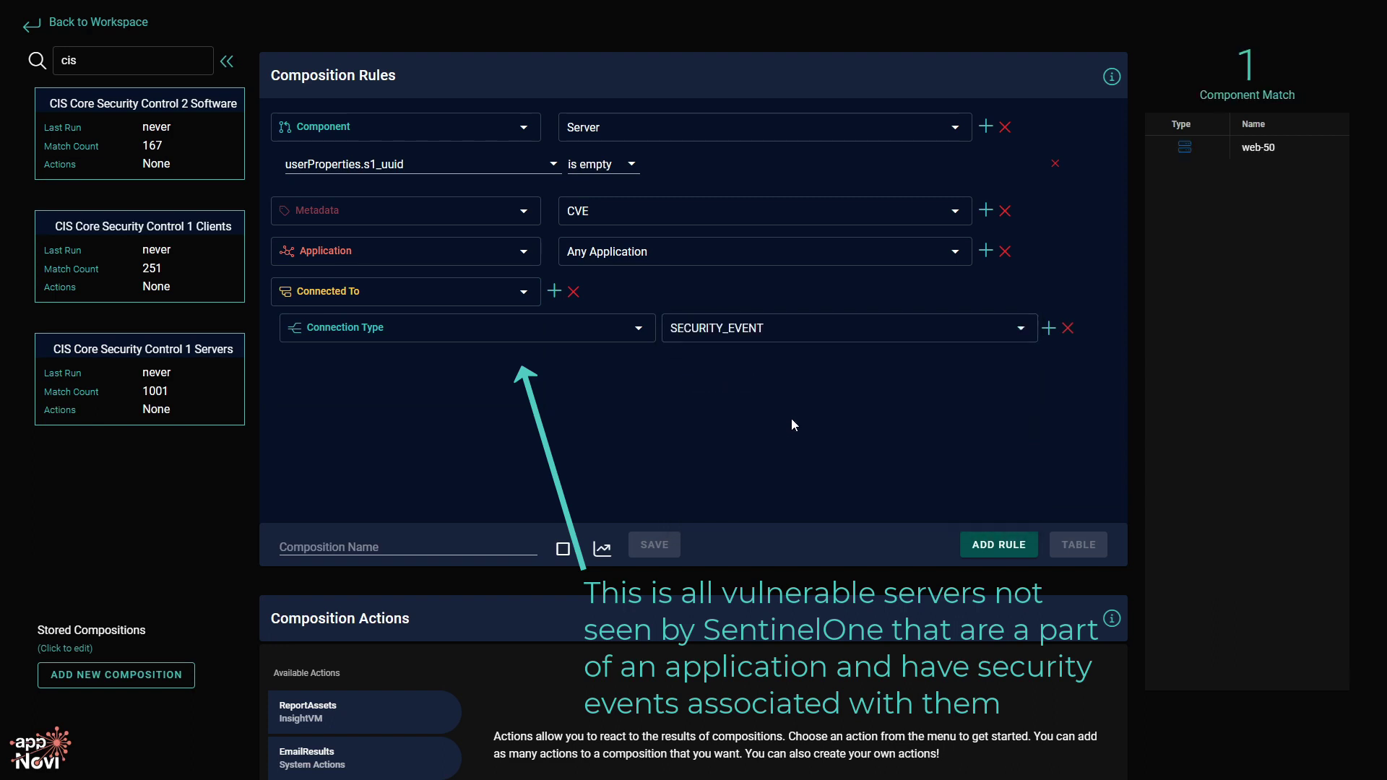
click(477, 550)
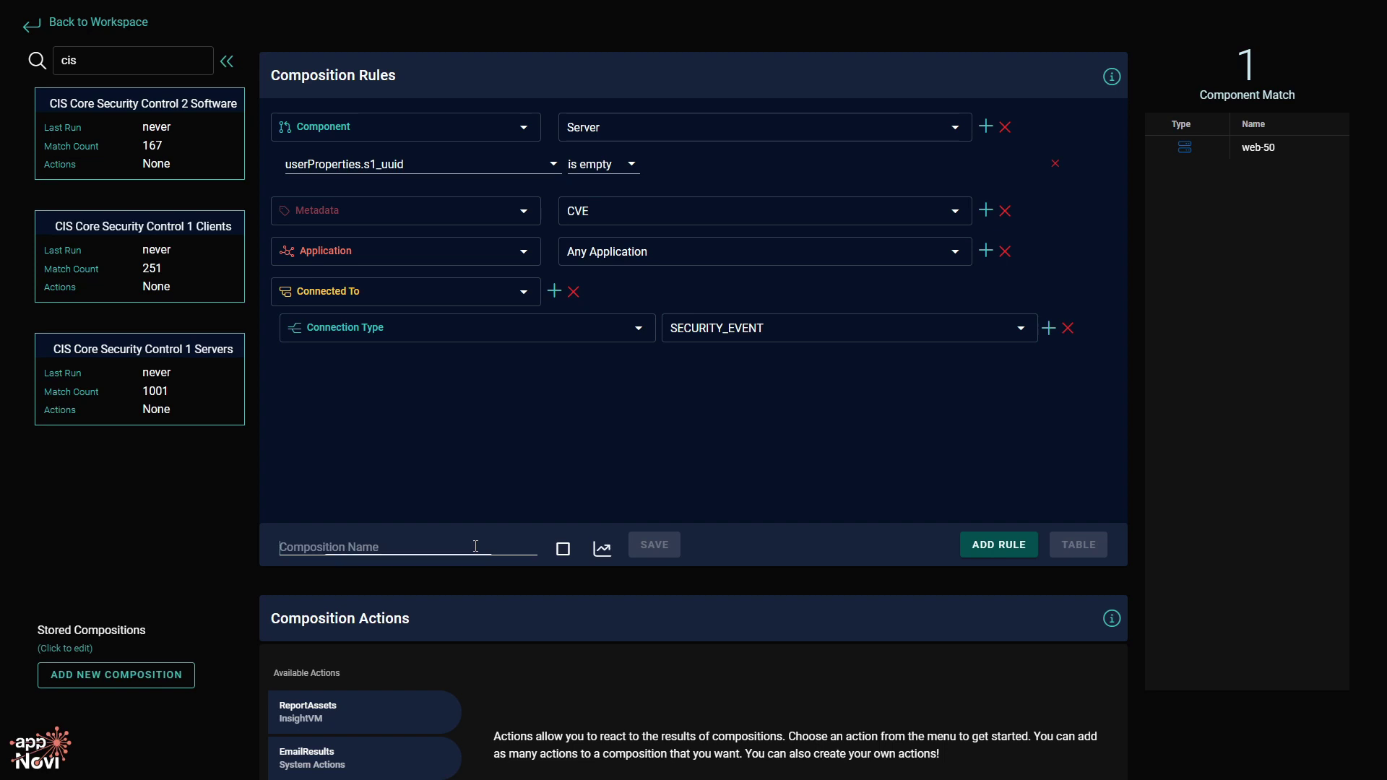
Schedule the composition to run periodically, storing results as a time series.
click(563, 549)
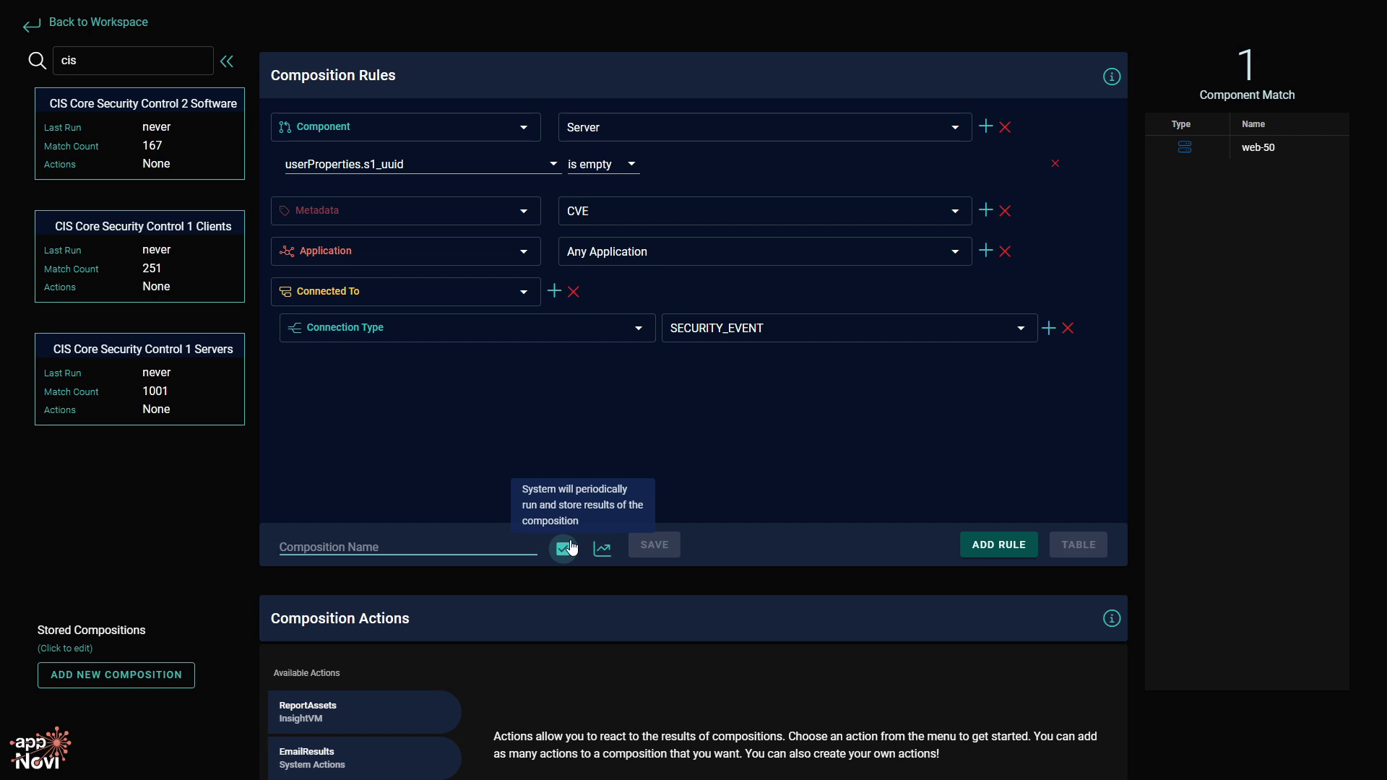
scroll(405, 594, down, 1)
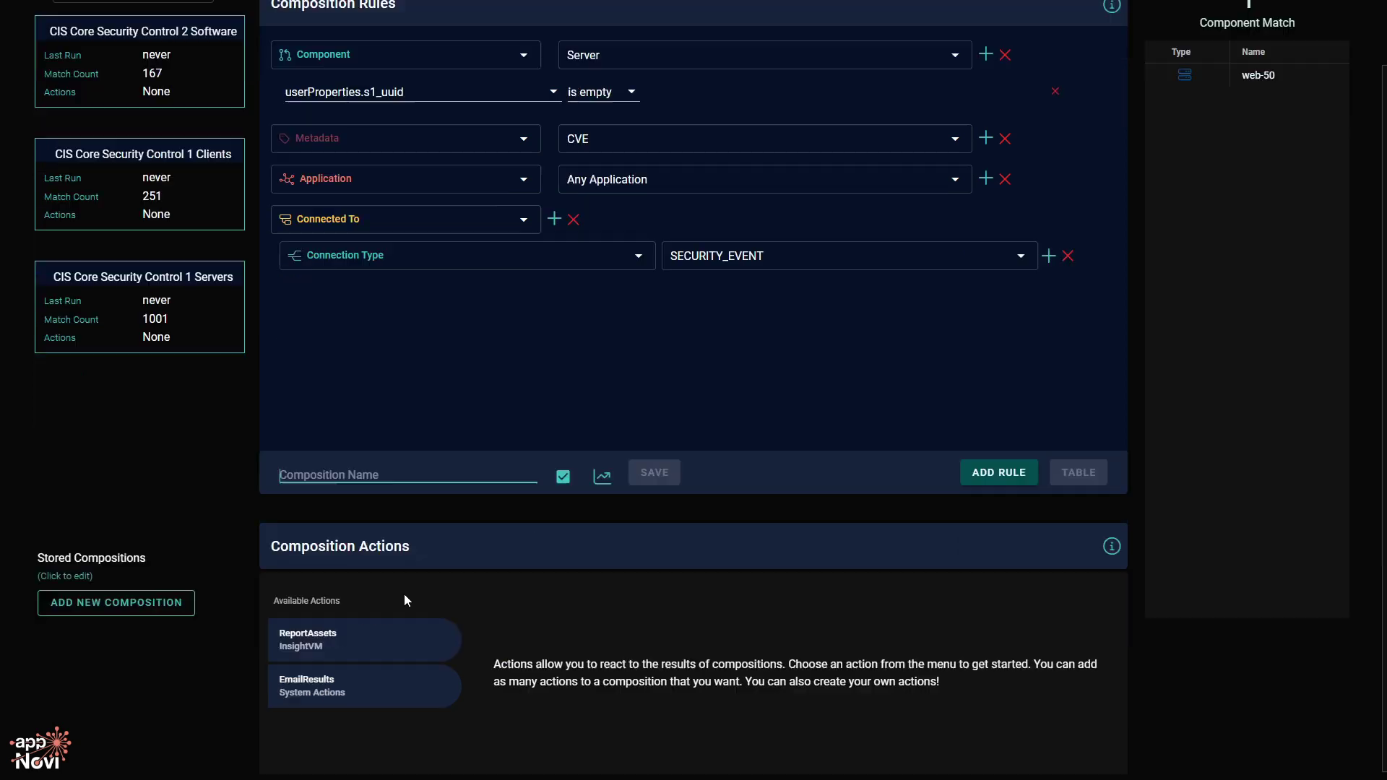
scroll(468, 572, down, 1)
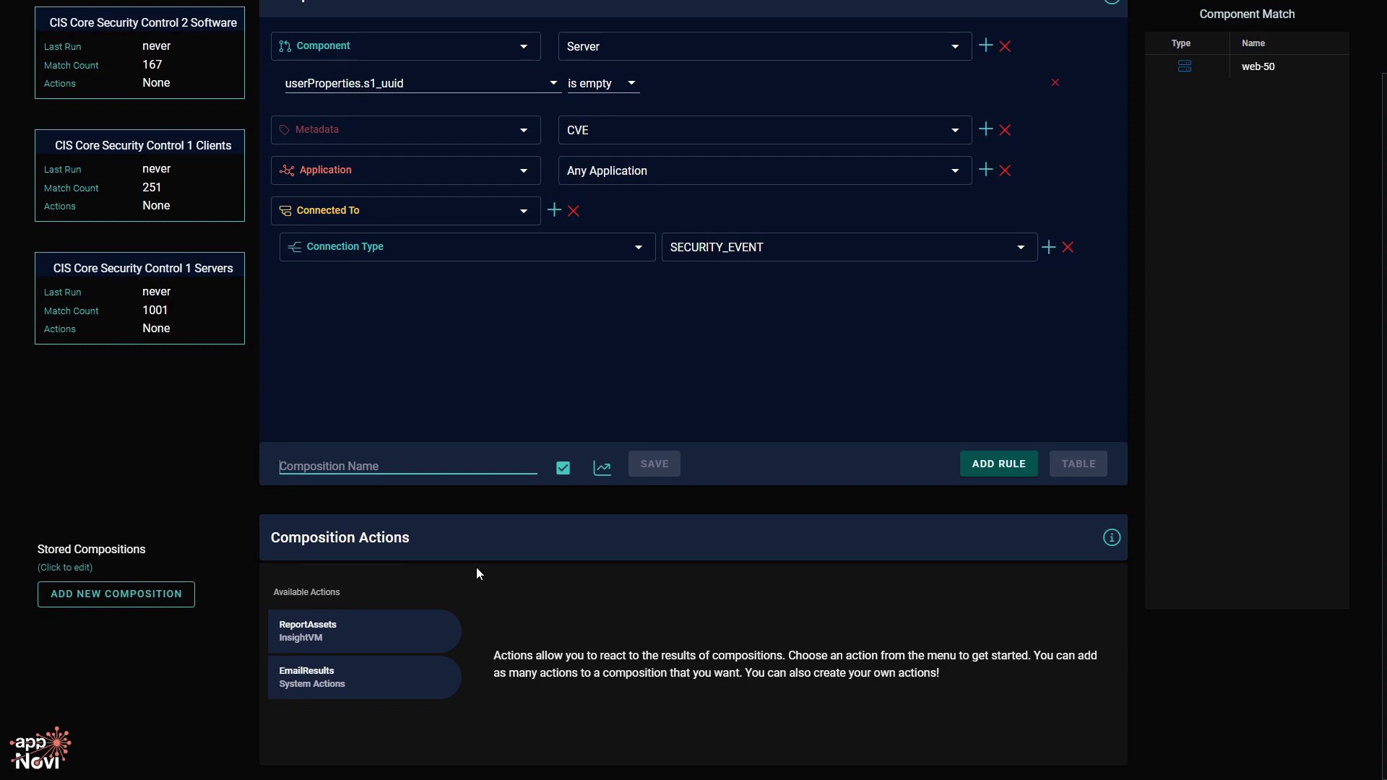
Add the EmailResults action with one recipient e-mail address, then view ReportAssets.
click(401, 682)
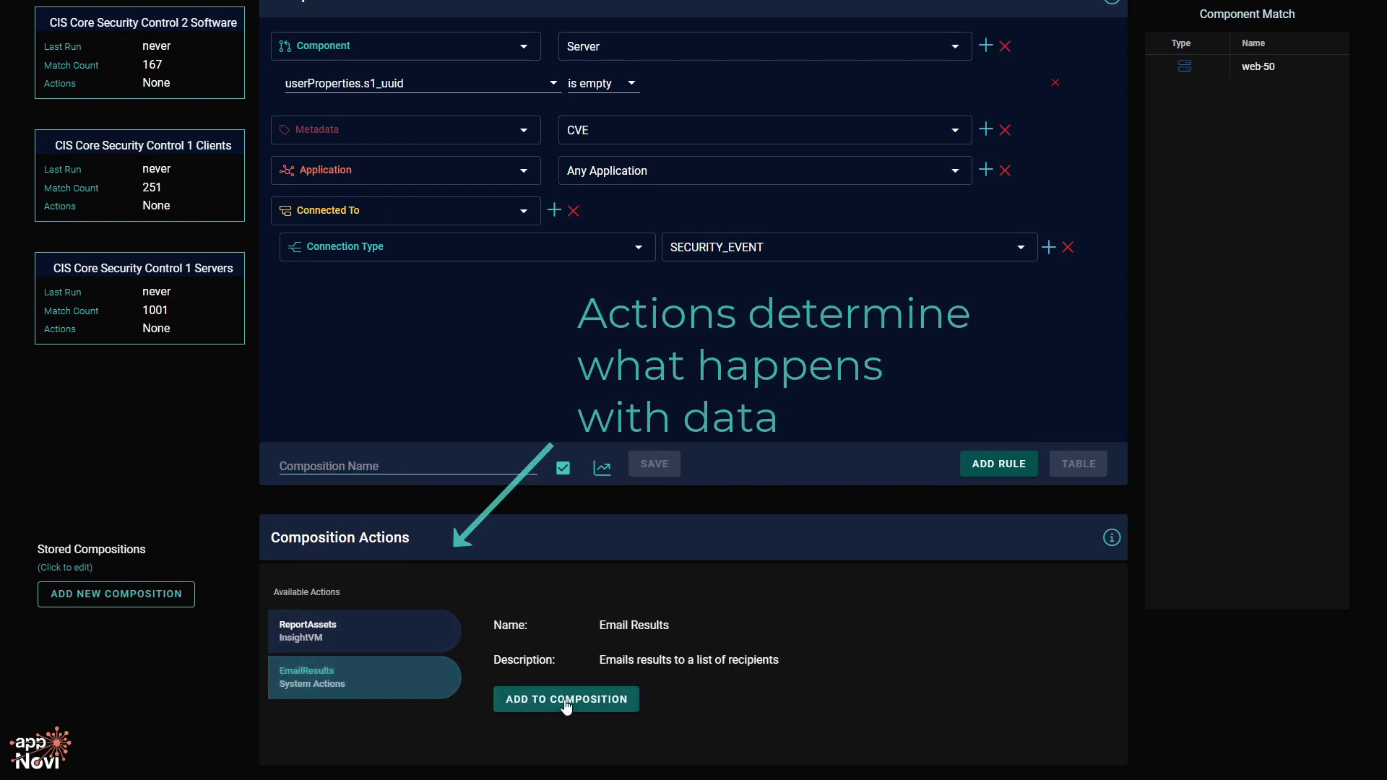
click(566, 701)
scroll(631, 573, down, 4)
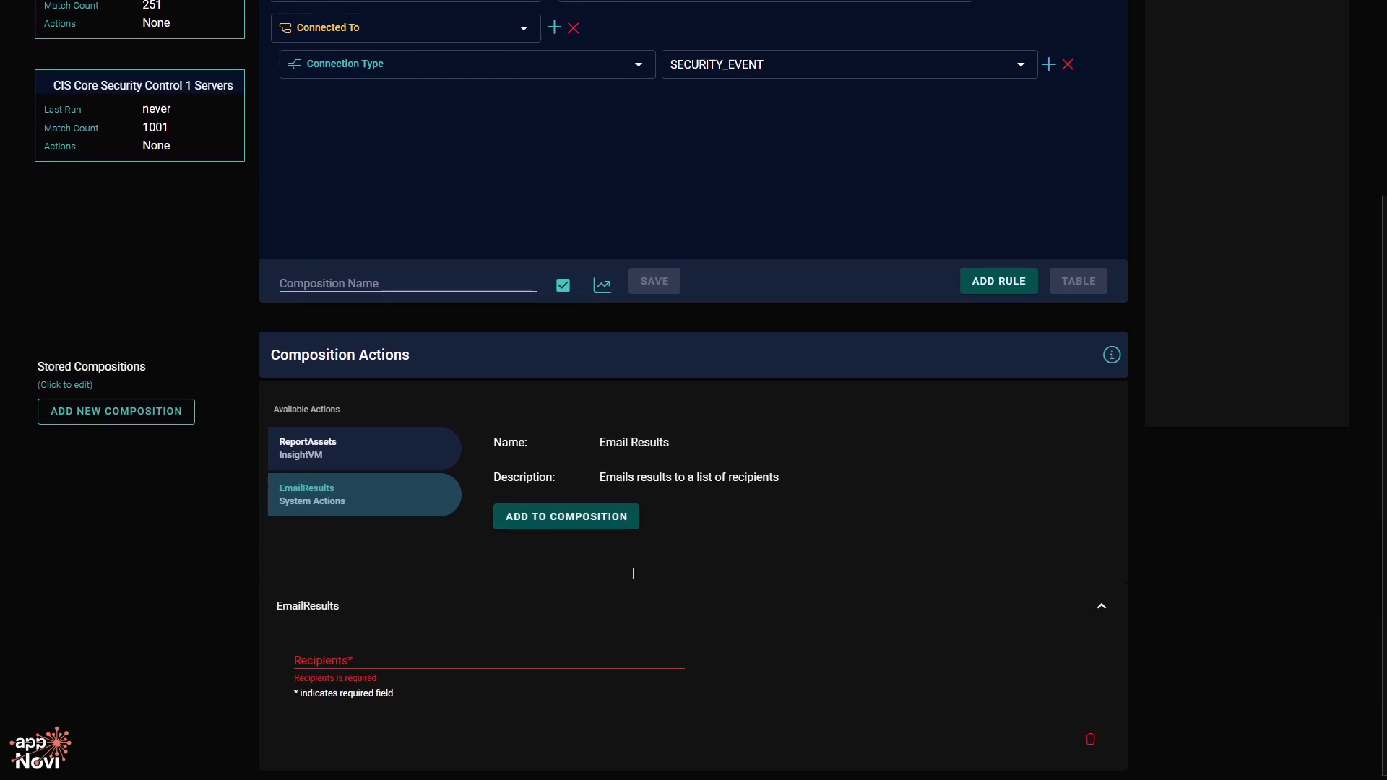
click(414, 656)
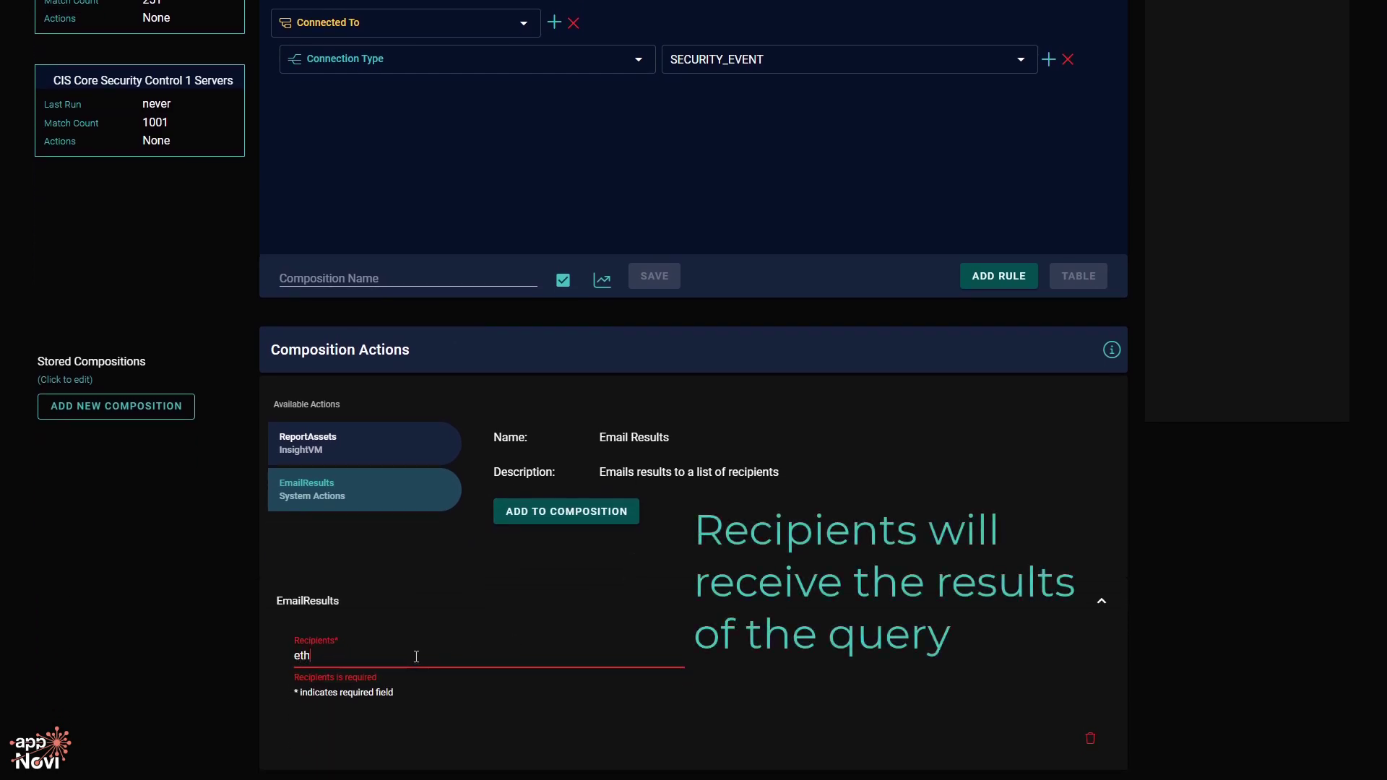
key(Return)
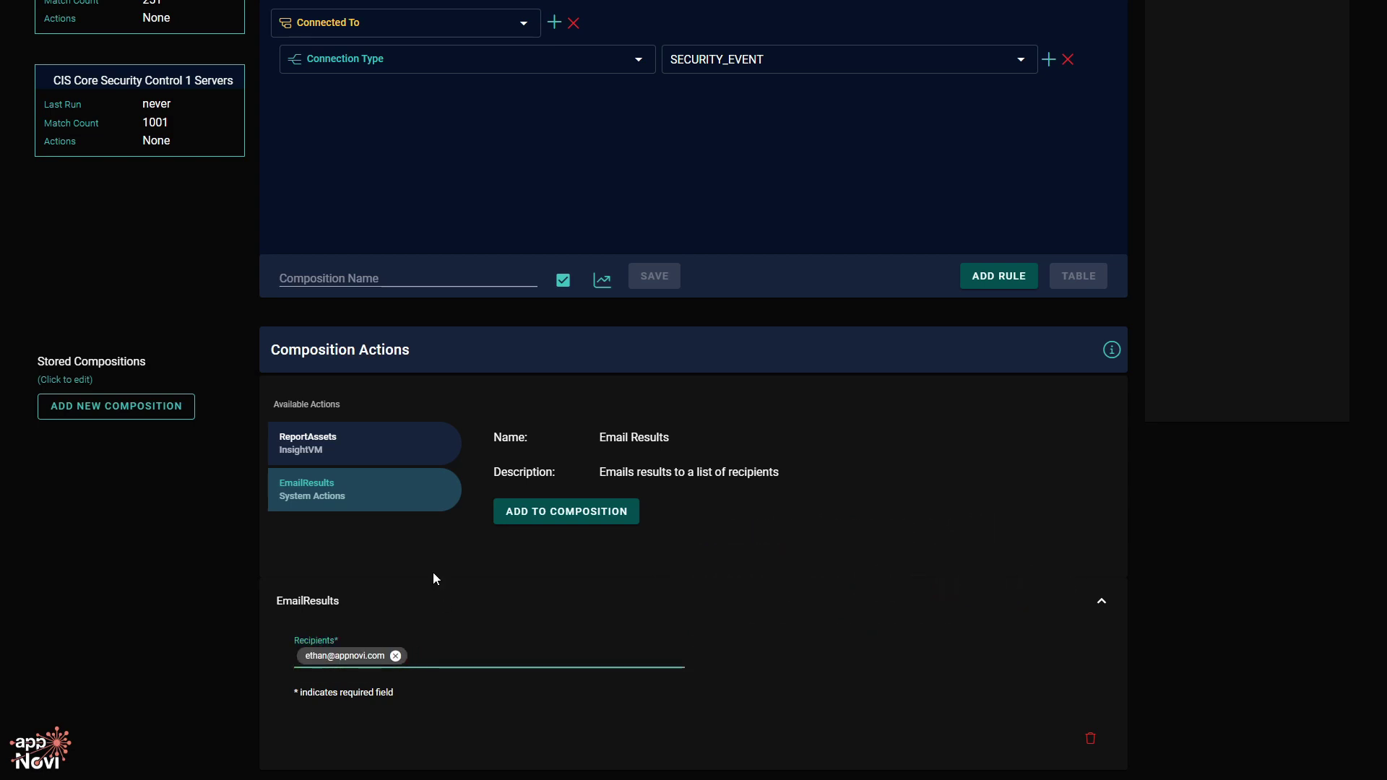
click(413, 461)
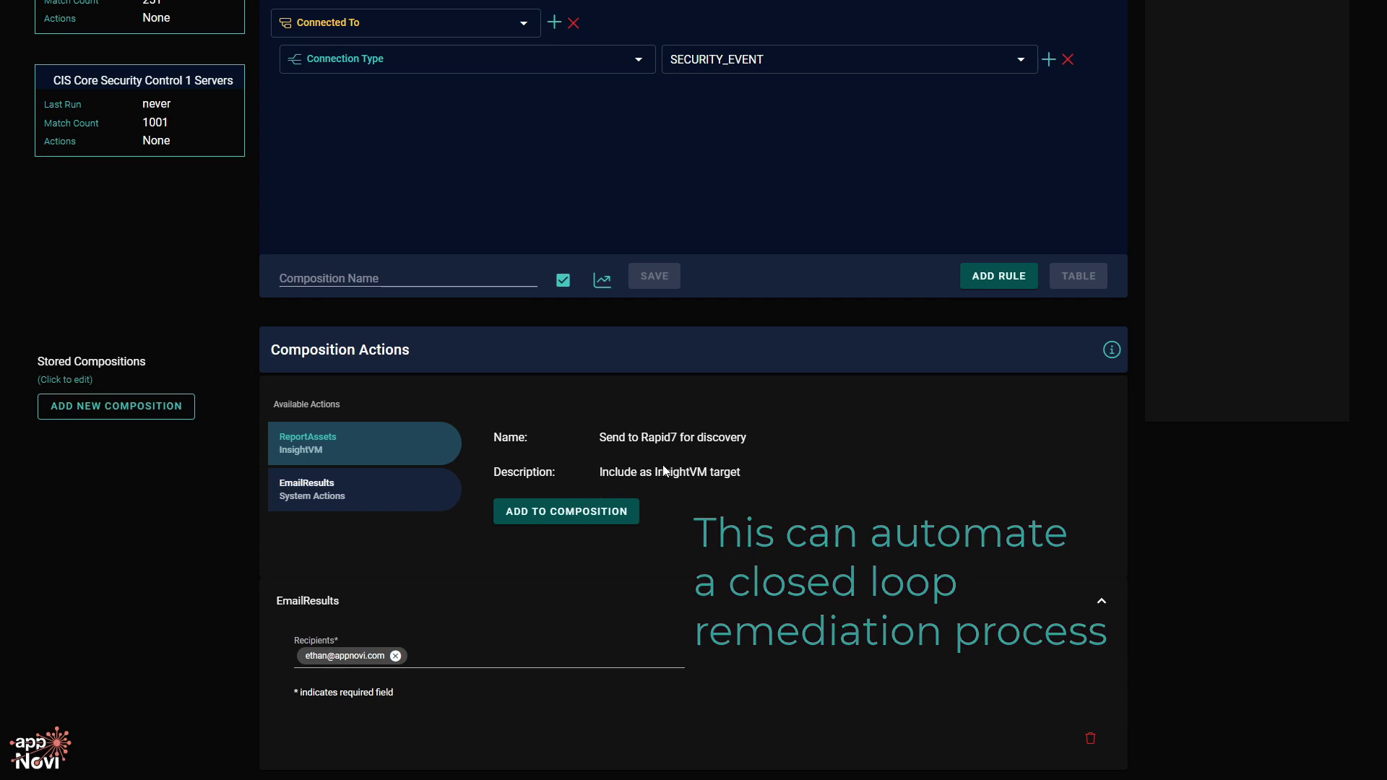
scroll(665, 465, up, 3)
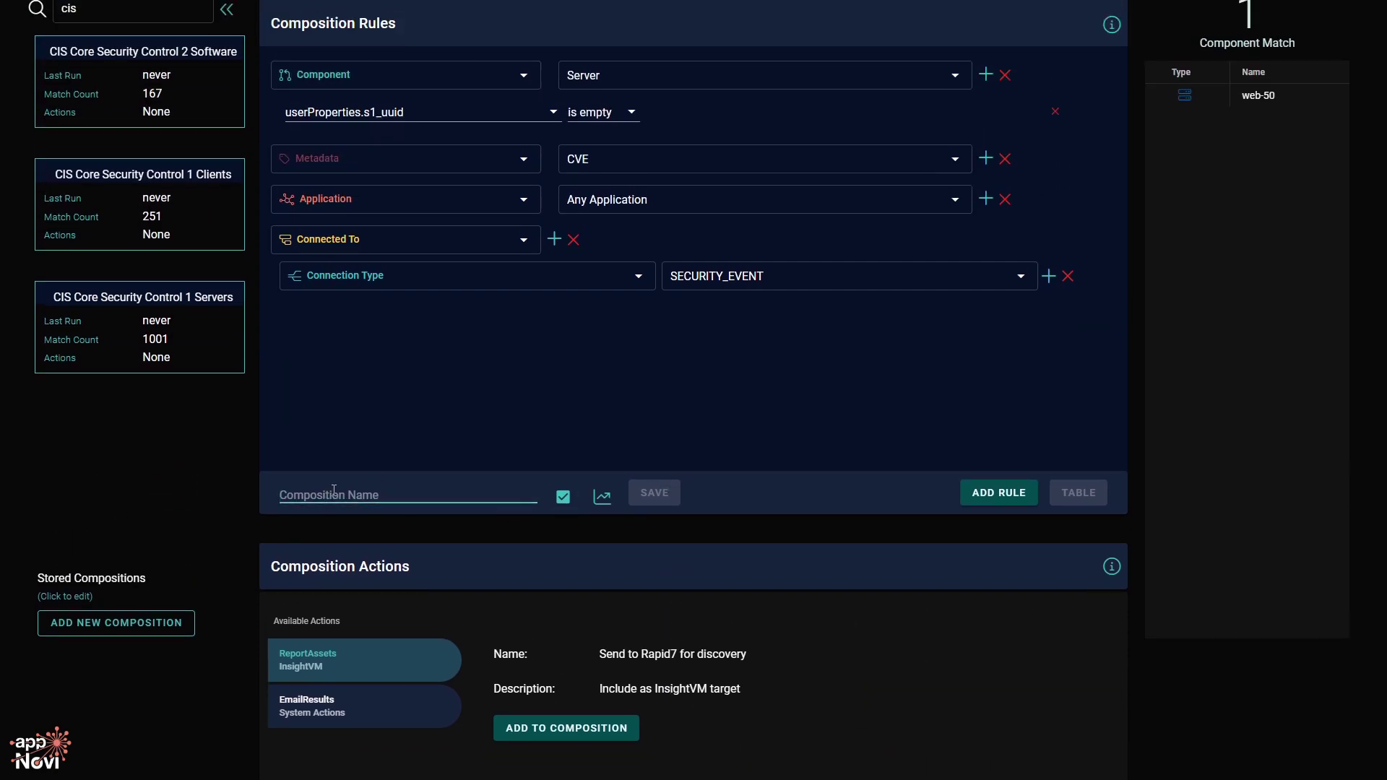
Save the composition as 'User Guide Video Series 3' and list its result, web-50, in a table.
text(User Guide)
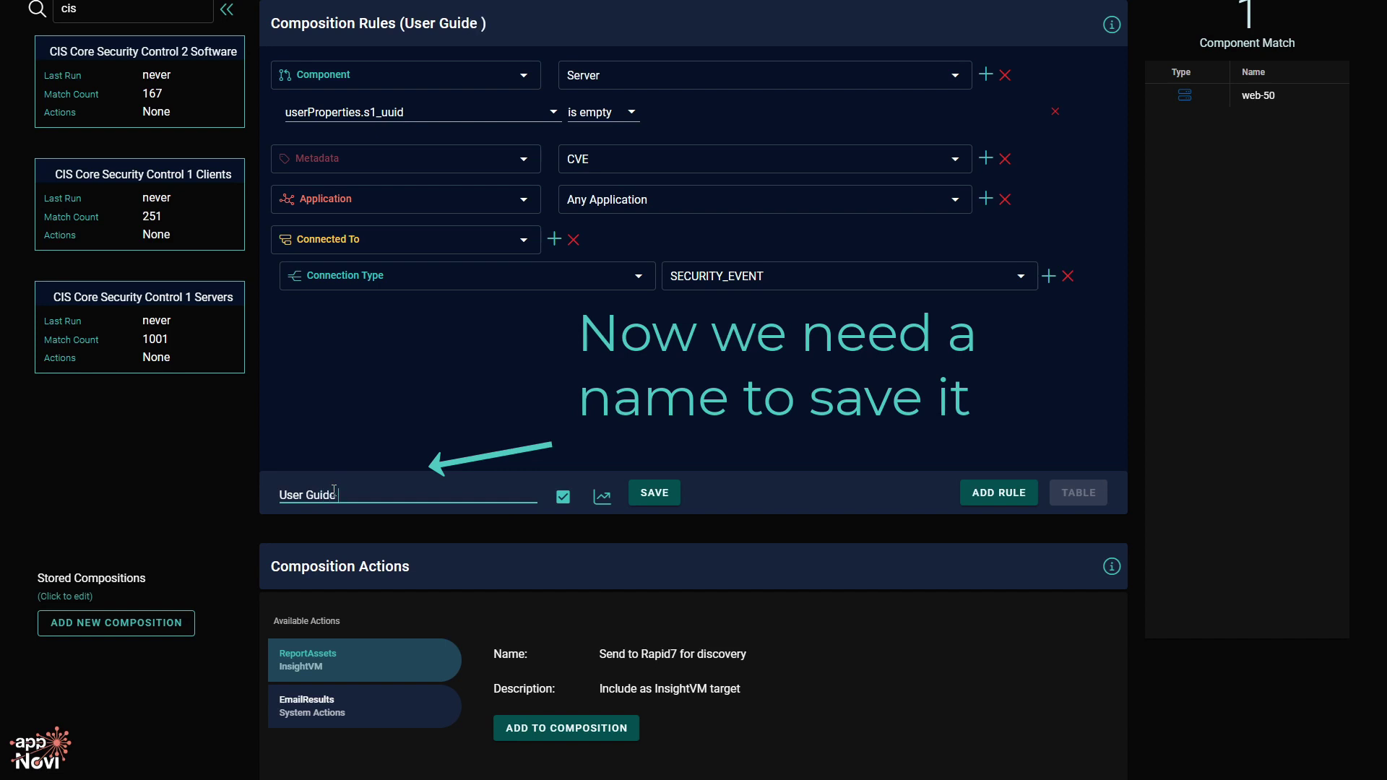
text( Video Series)
key(BackSpace)
key(BackSpace)
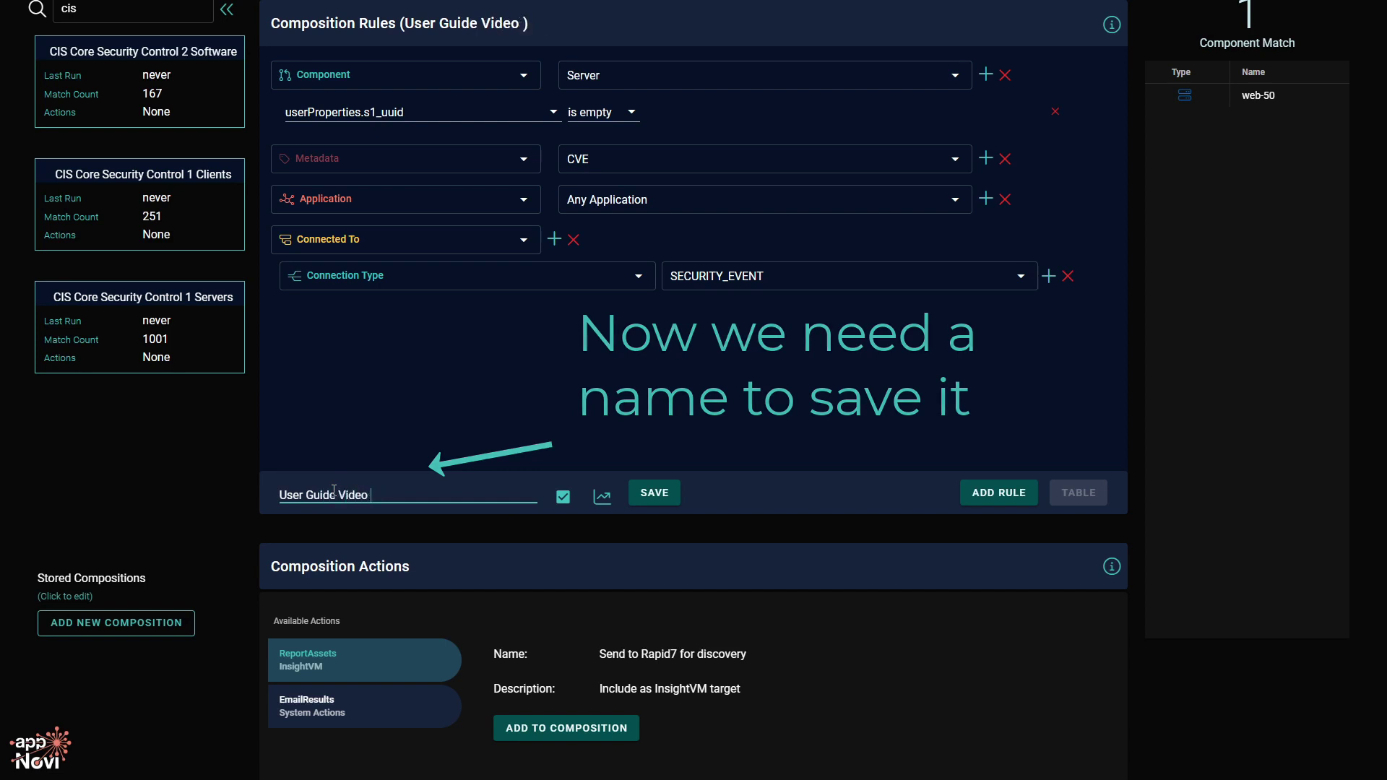
text(Series 3)
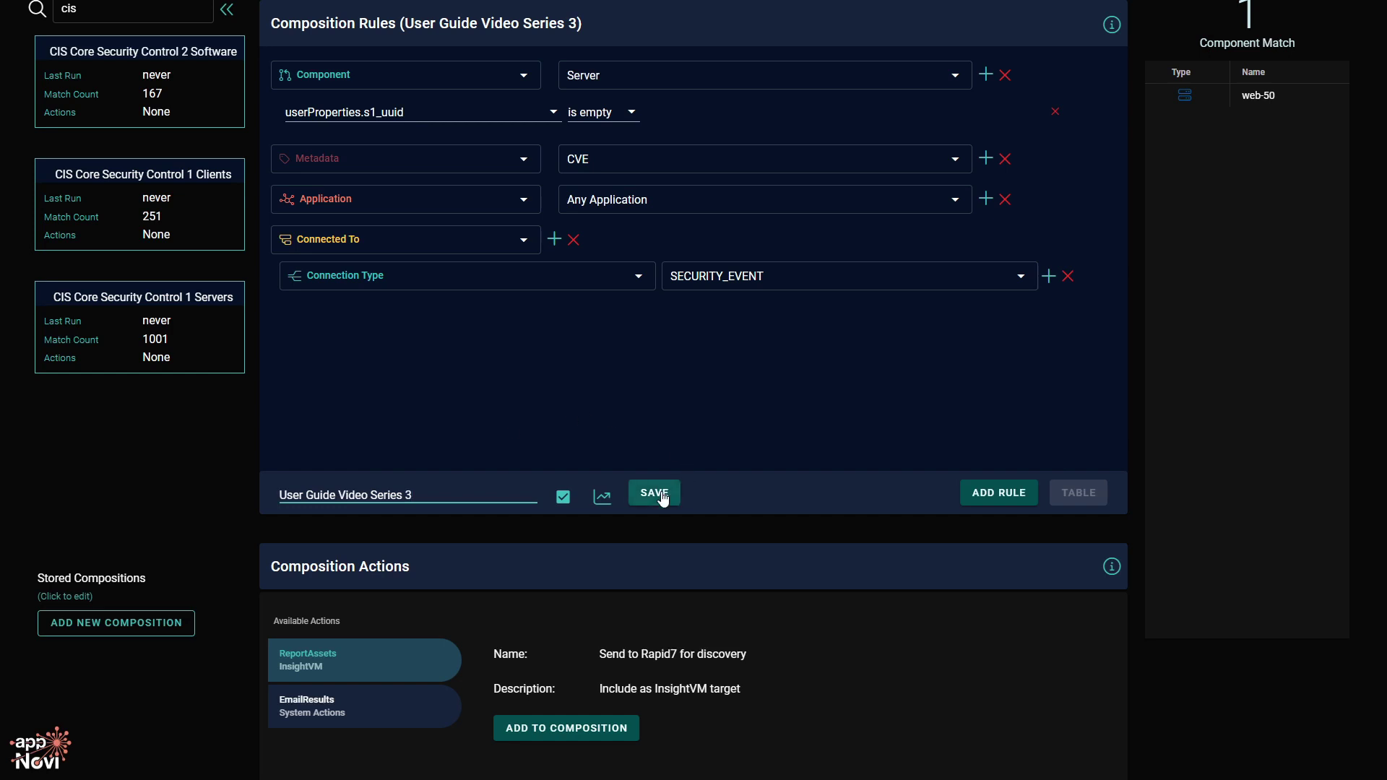
click(671, 497)
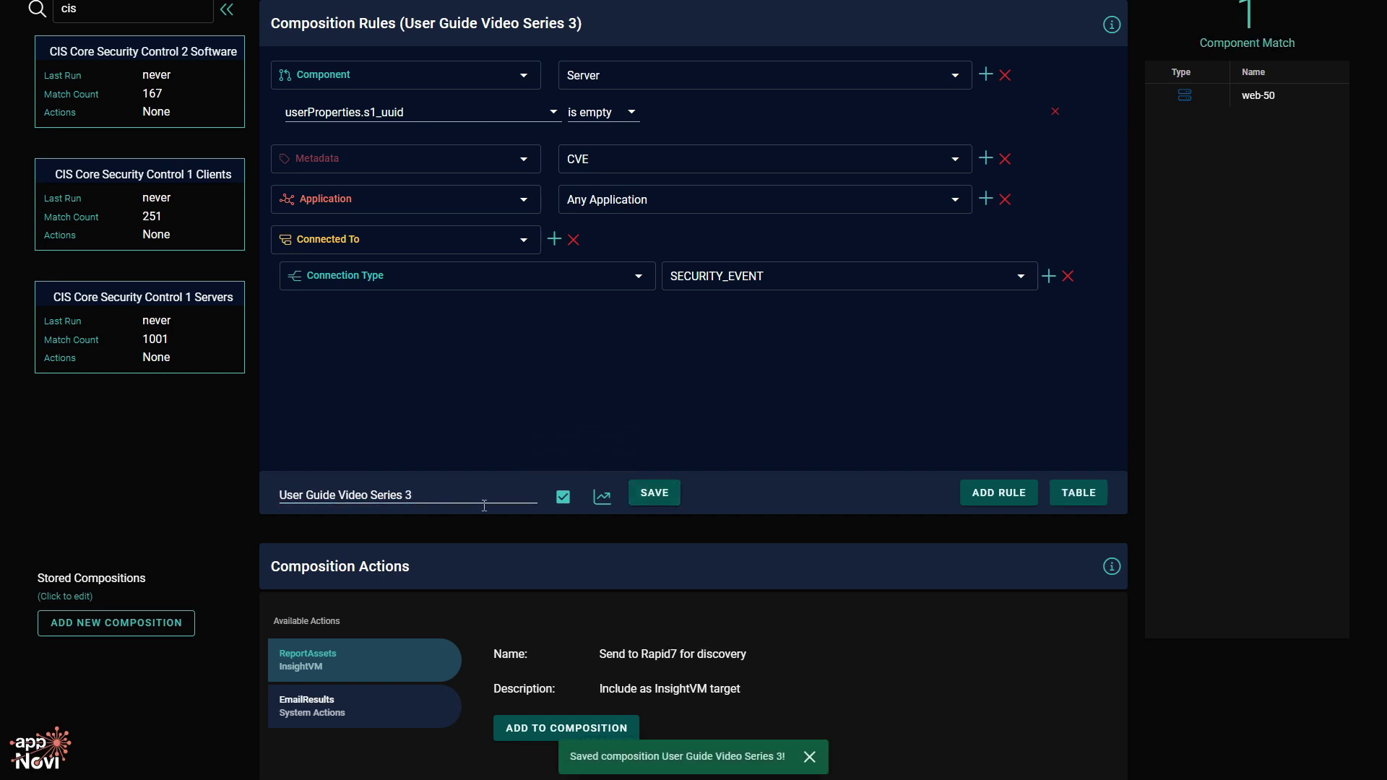
scroll(715, 502, up, 1)
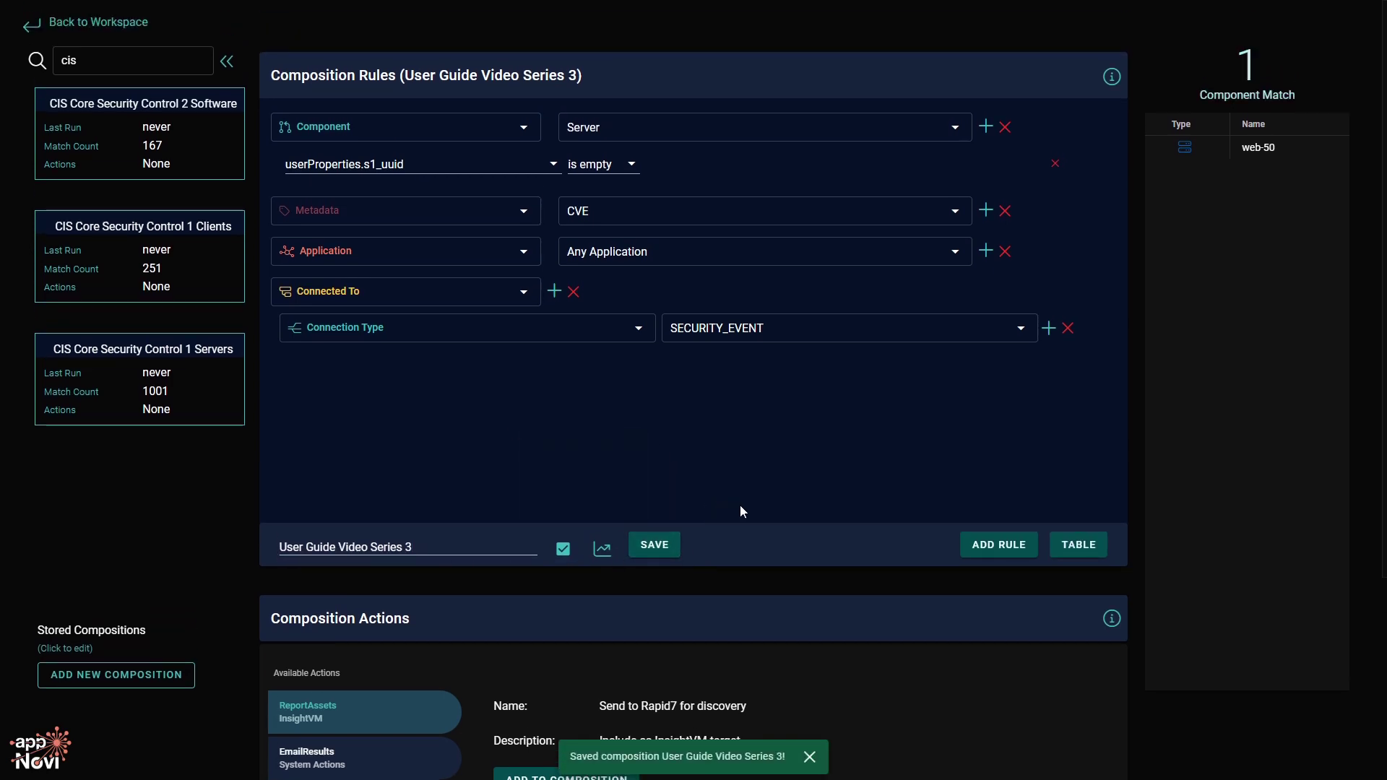
click(1078, 546)
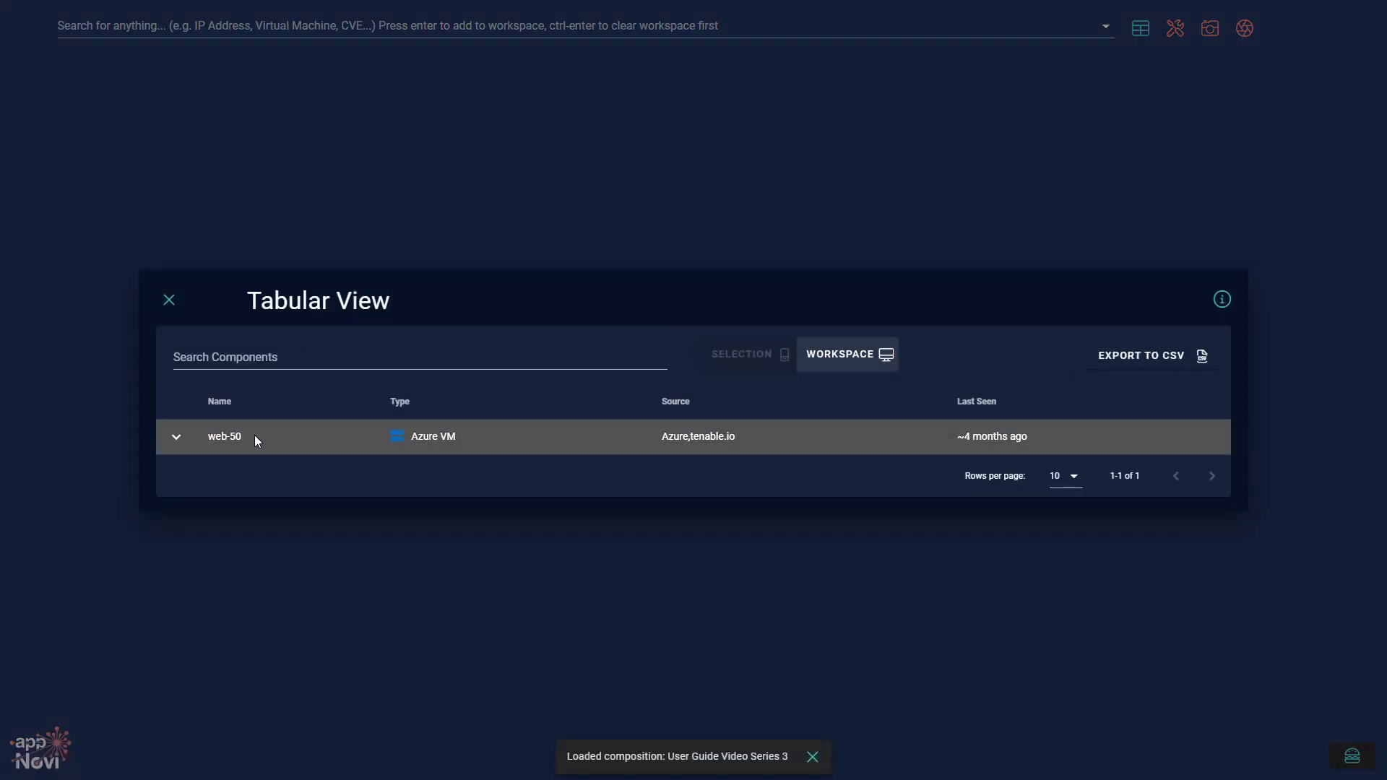
Inspect web-50's source data, then its ID and TENABLE details.
click(175, 438)
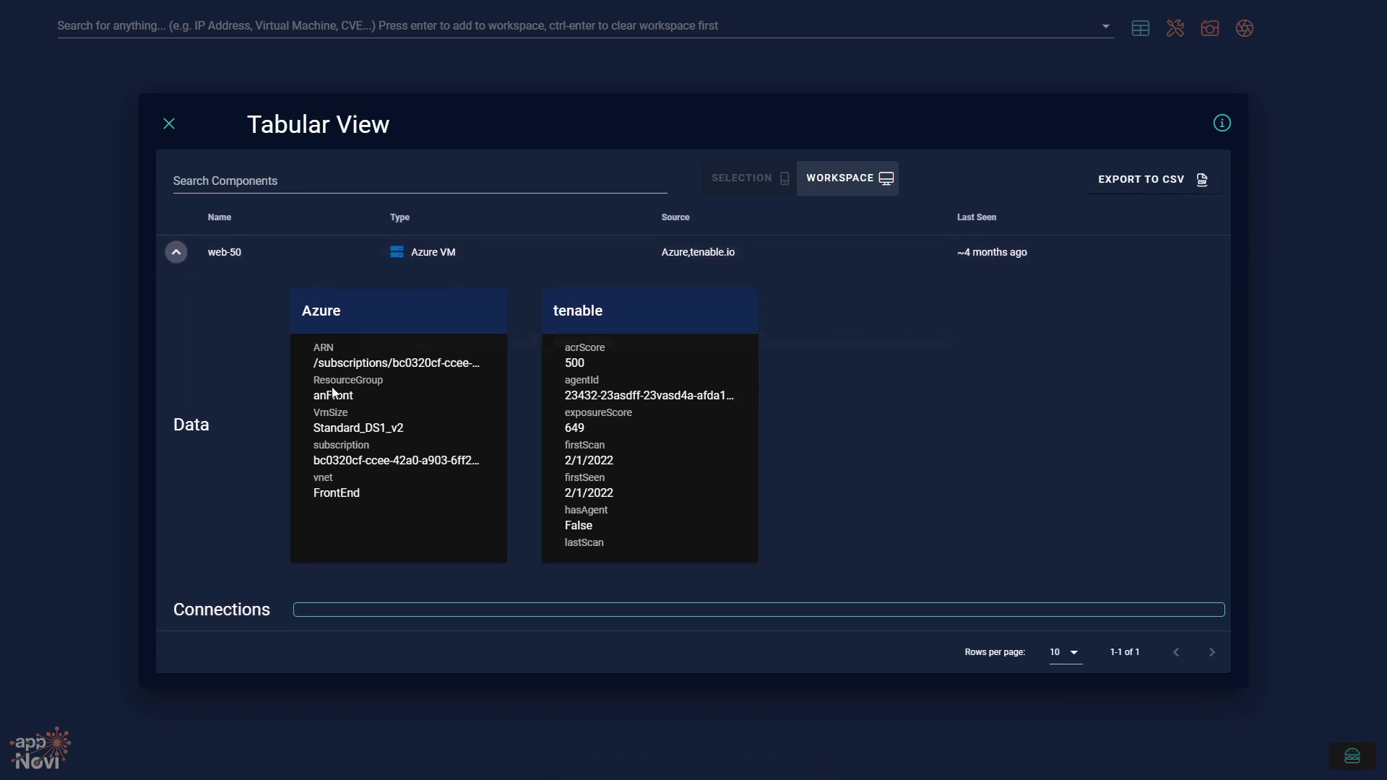
click(169, 123)
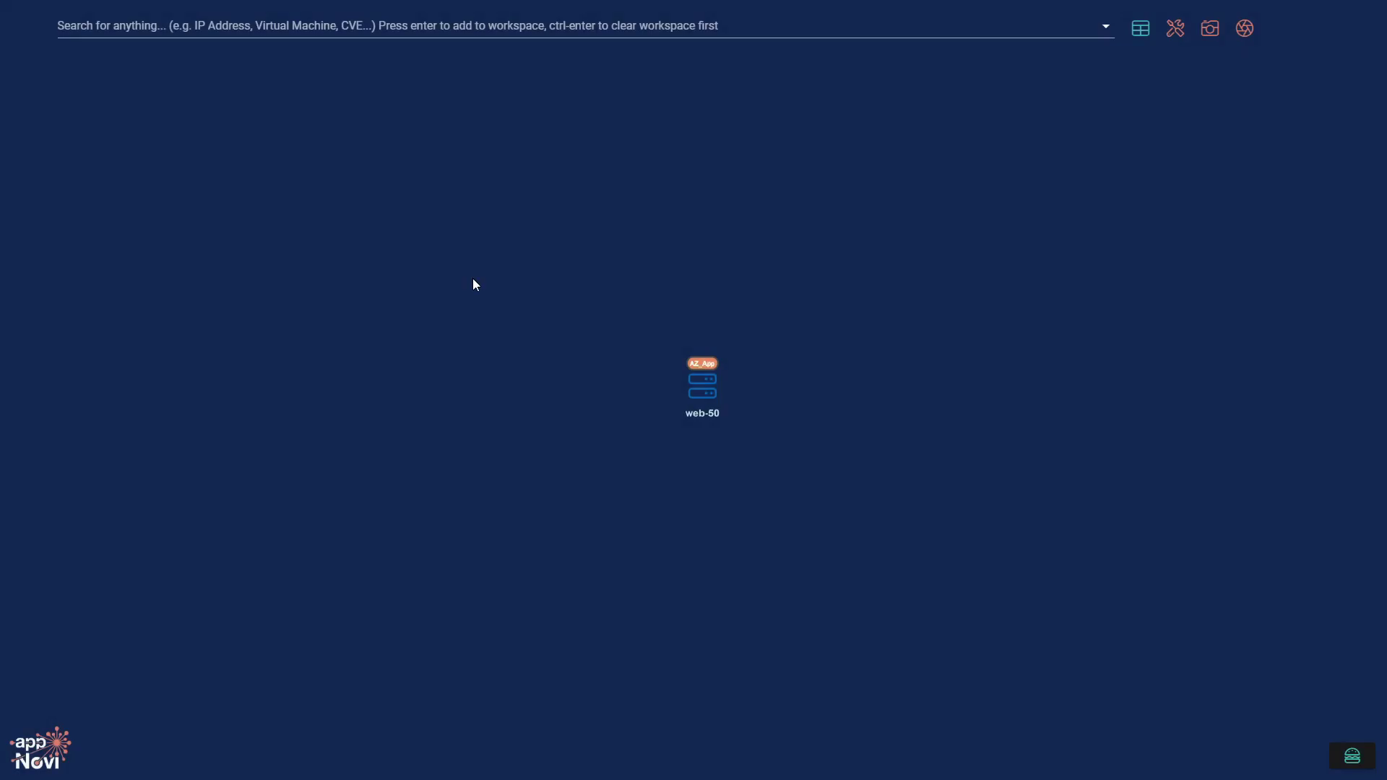
click(688, 371)
click(968, 396)
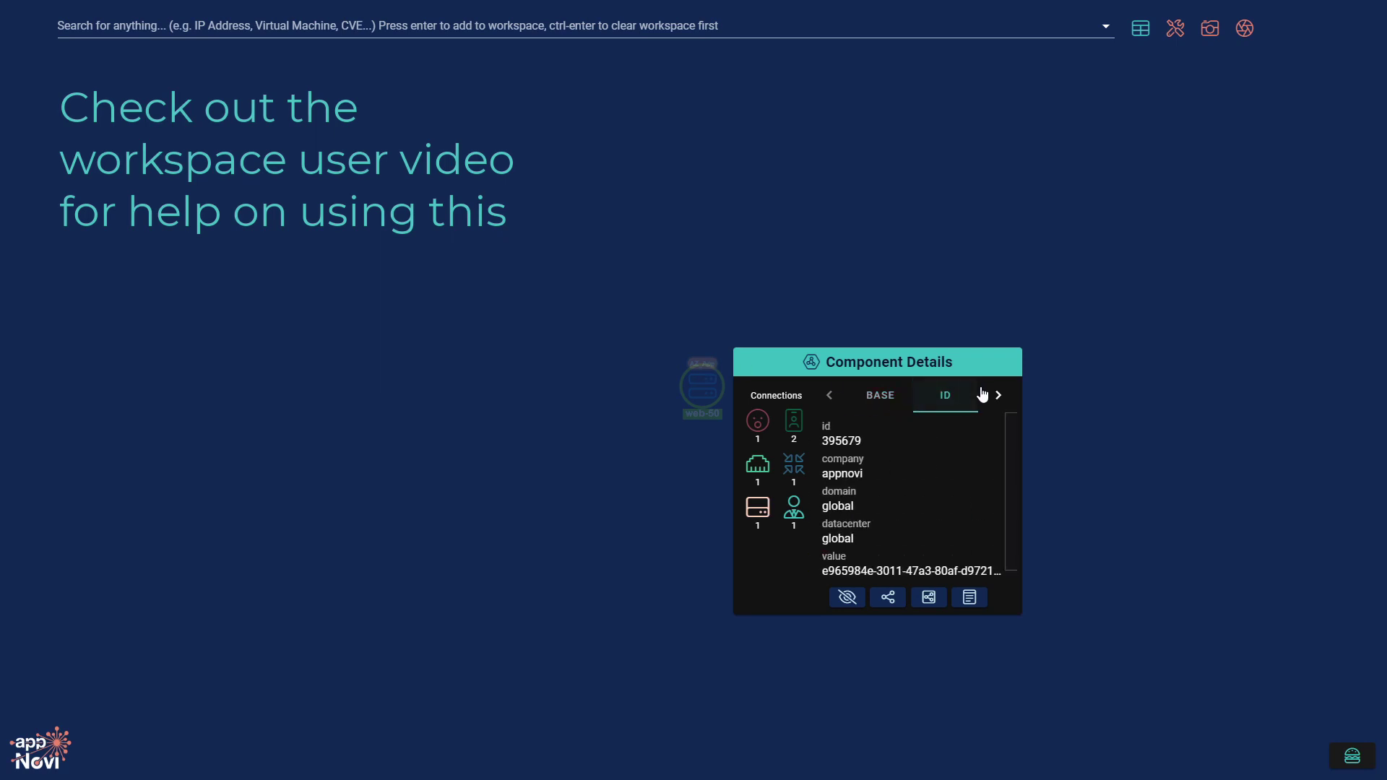
click(997, 395)
click(940, 395)
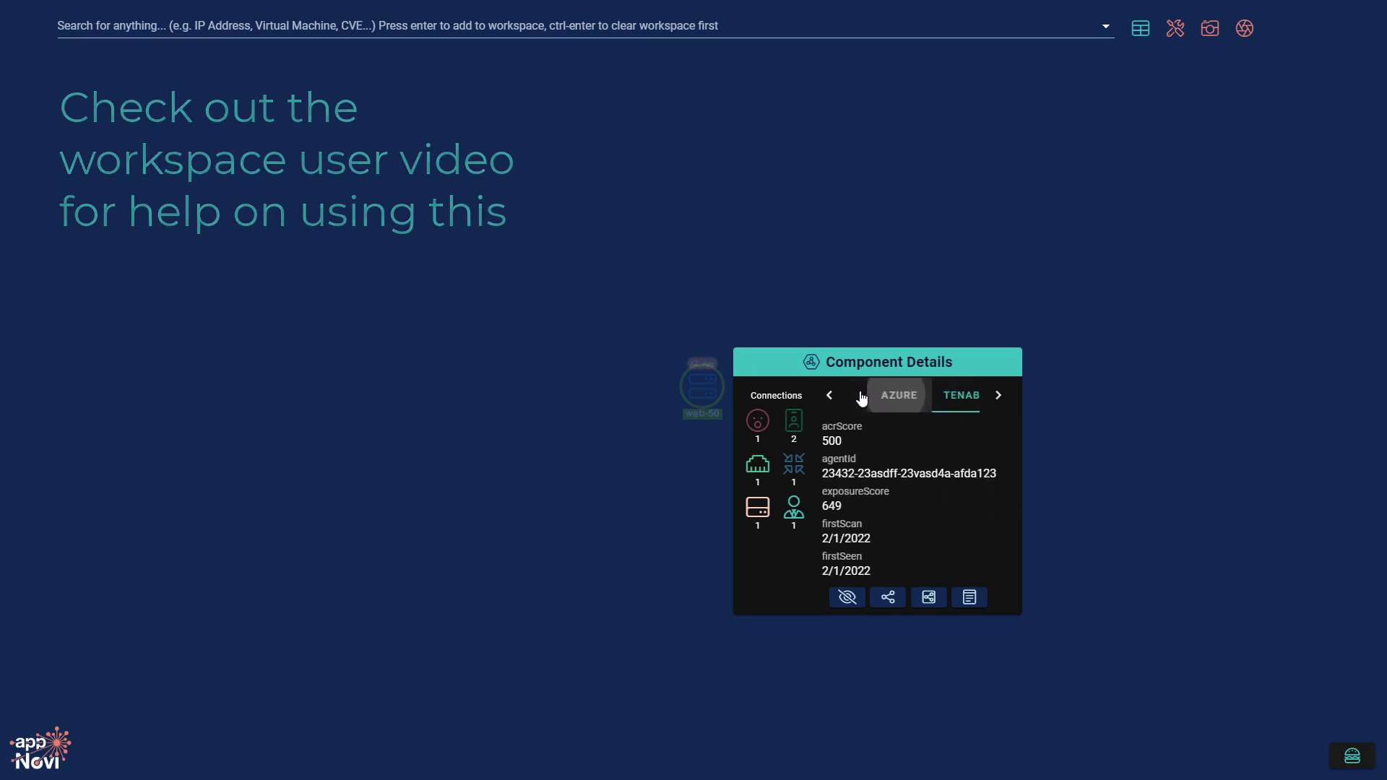
Expand all of web-50's connections, then clear the workspace.
click(889, 598)
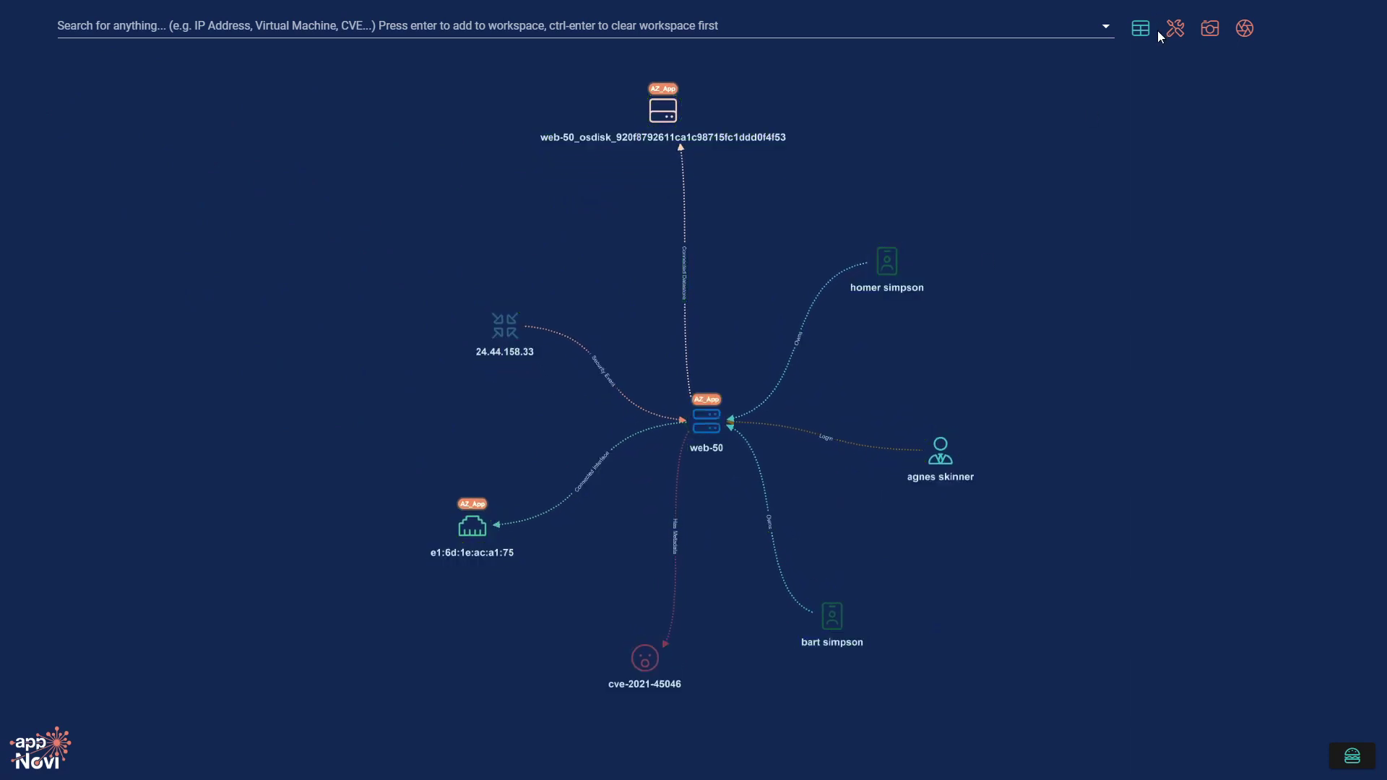
click(1175, 28)
click(1228, 95)
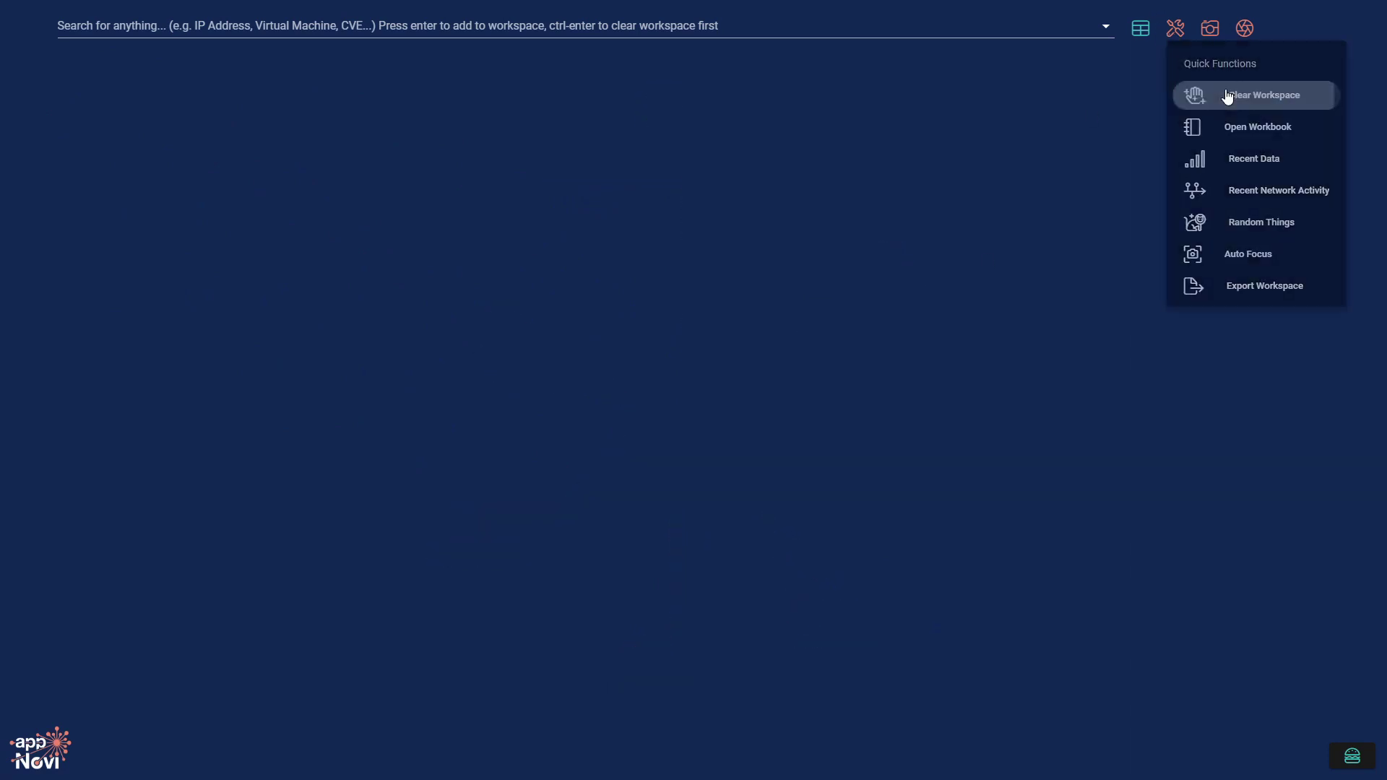
Search 'User Guide' to load web-50 from User Guide Video Series 3, clear the workspace, and list applications.
click(427, 29)
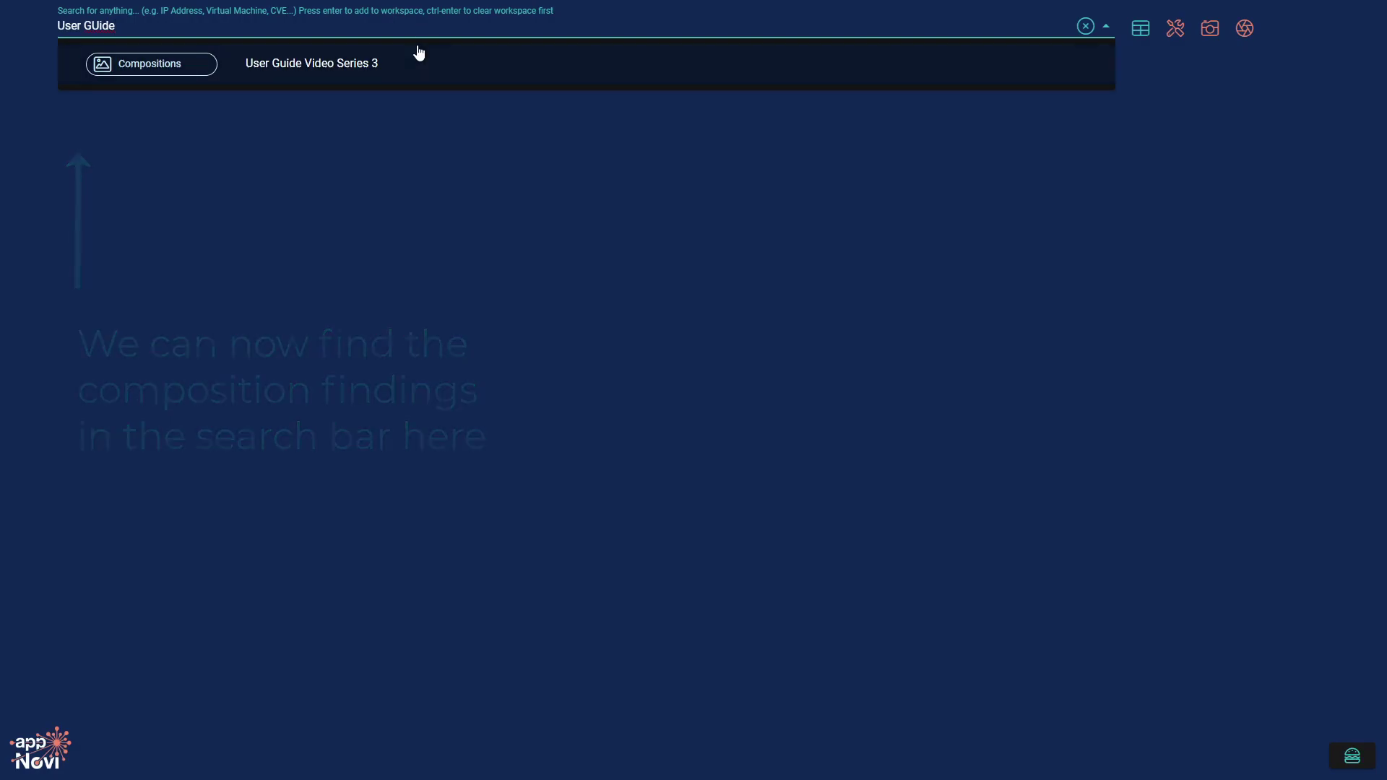
click(415, 61)
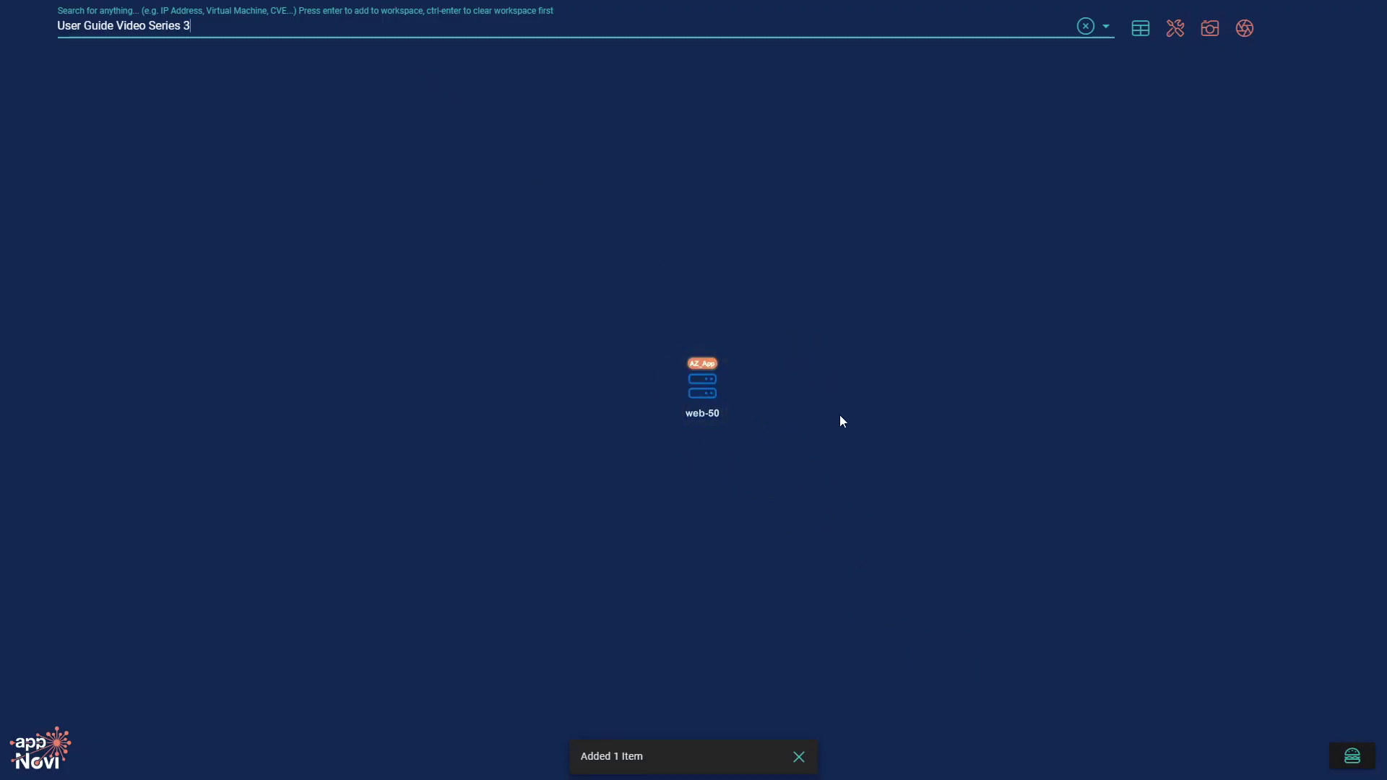
click(1175, 31)
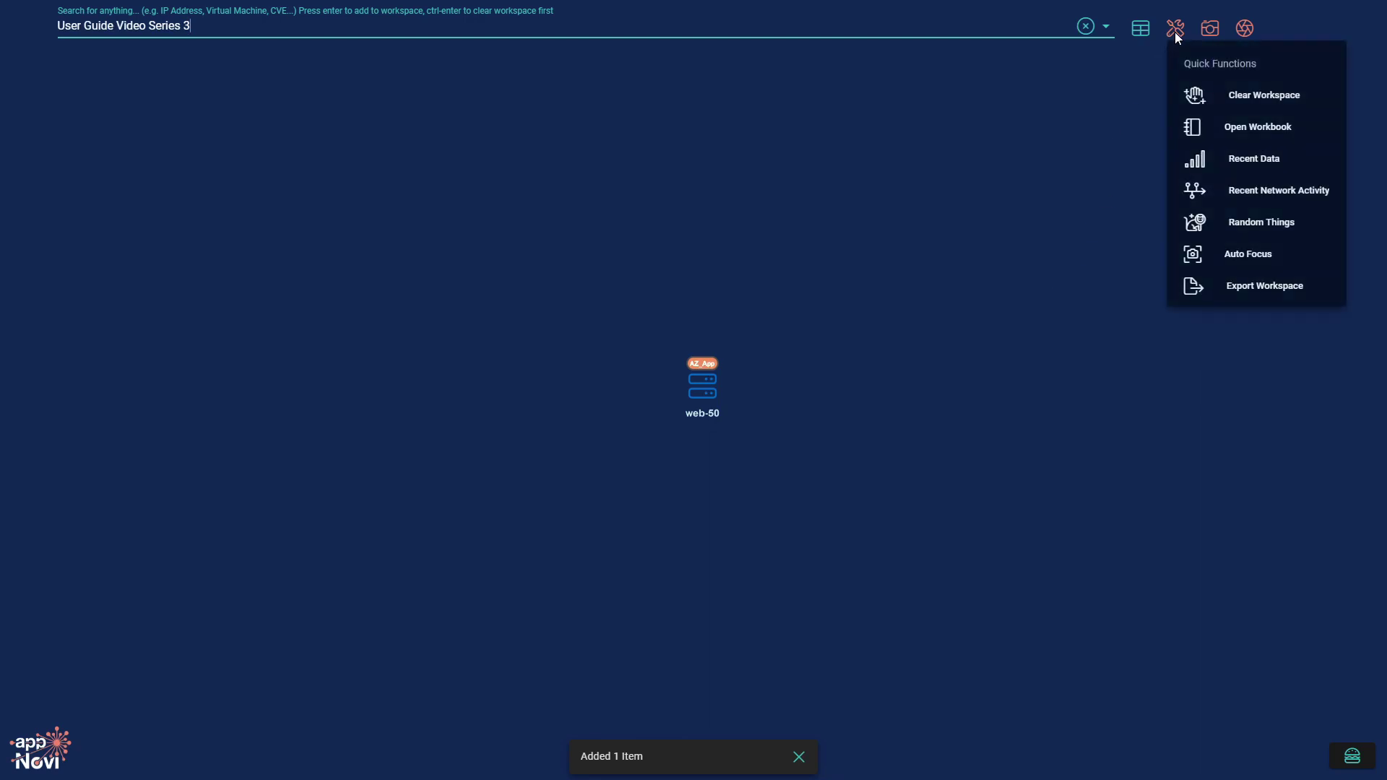
click(1274, 97)
click(1352, 755)
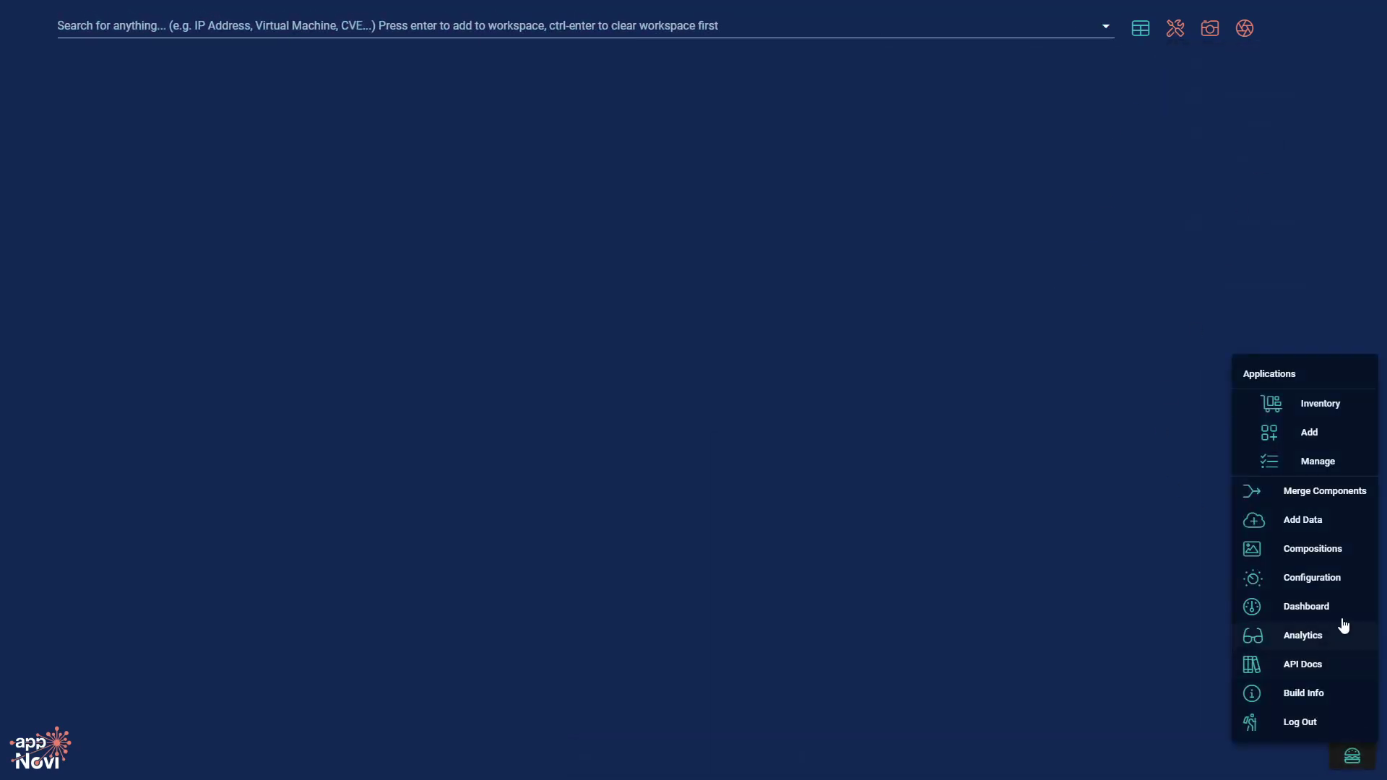
Go to Dashboards and switch to the CIS Critical Security Control 1 & 2 dashboard.
click(1342, 607)
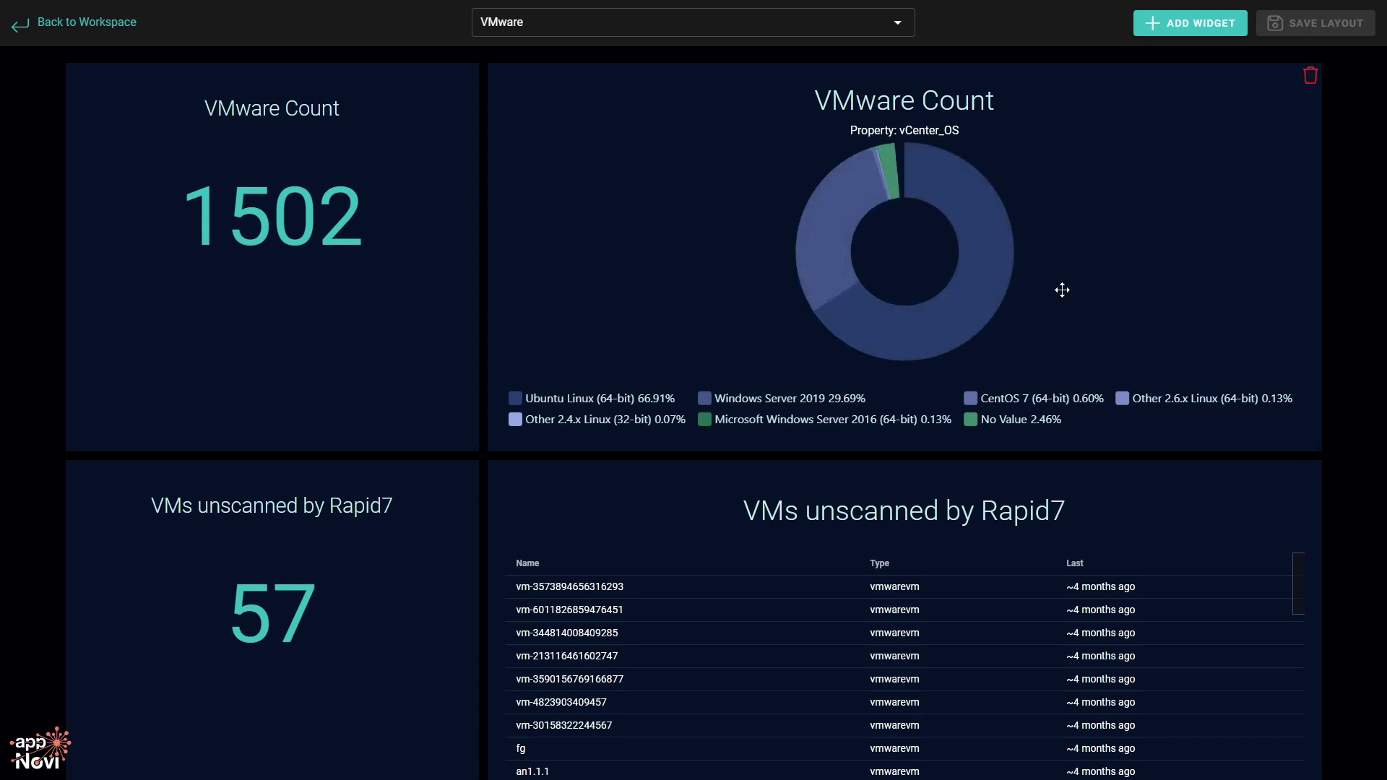
scroll(730, 135, down, 2)
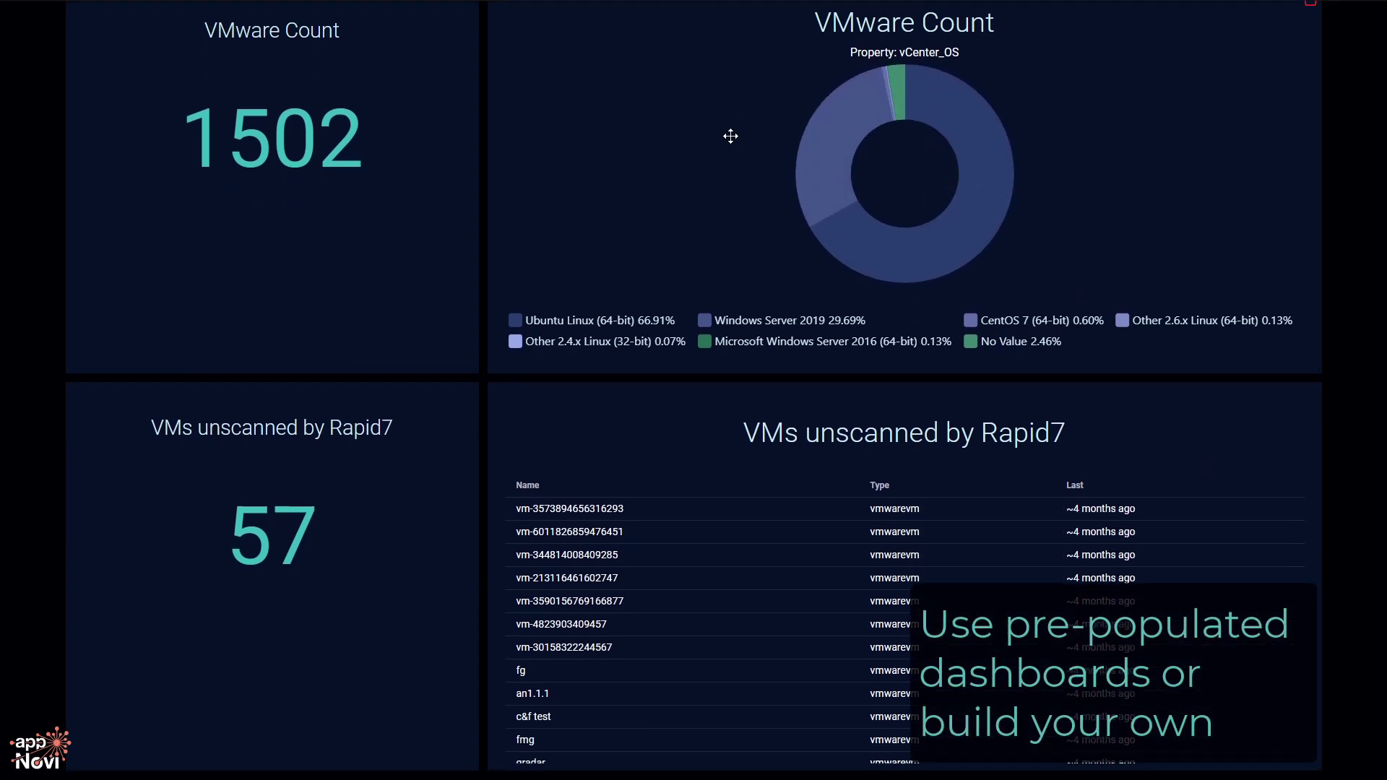
scroll(727, 87, up, 2)
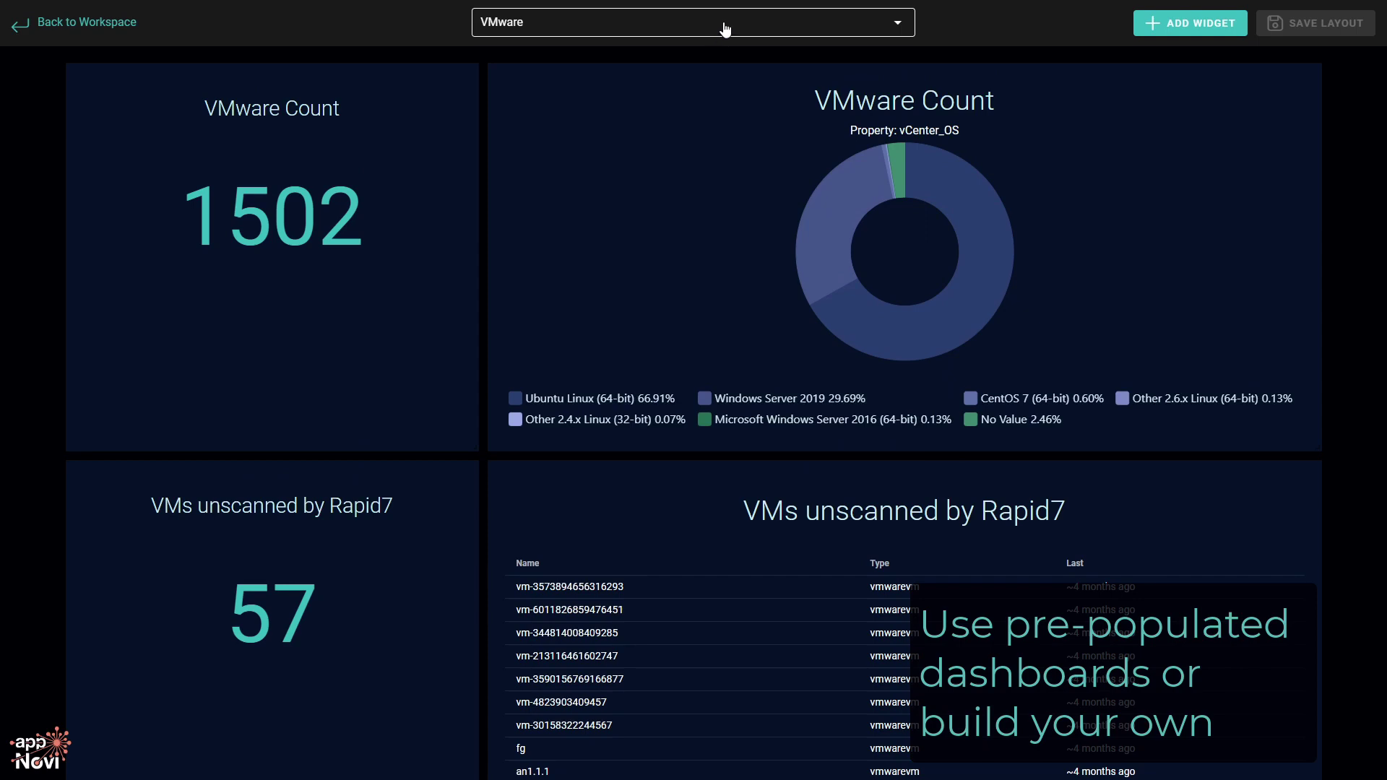
click(726, 28)
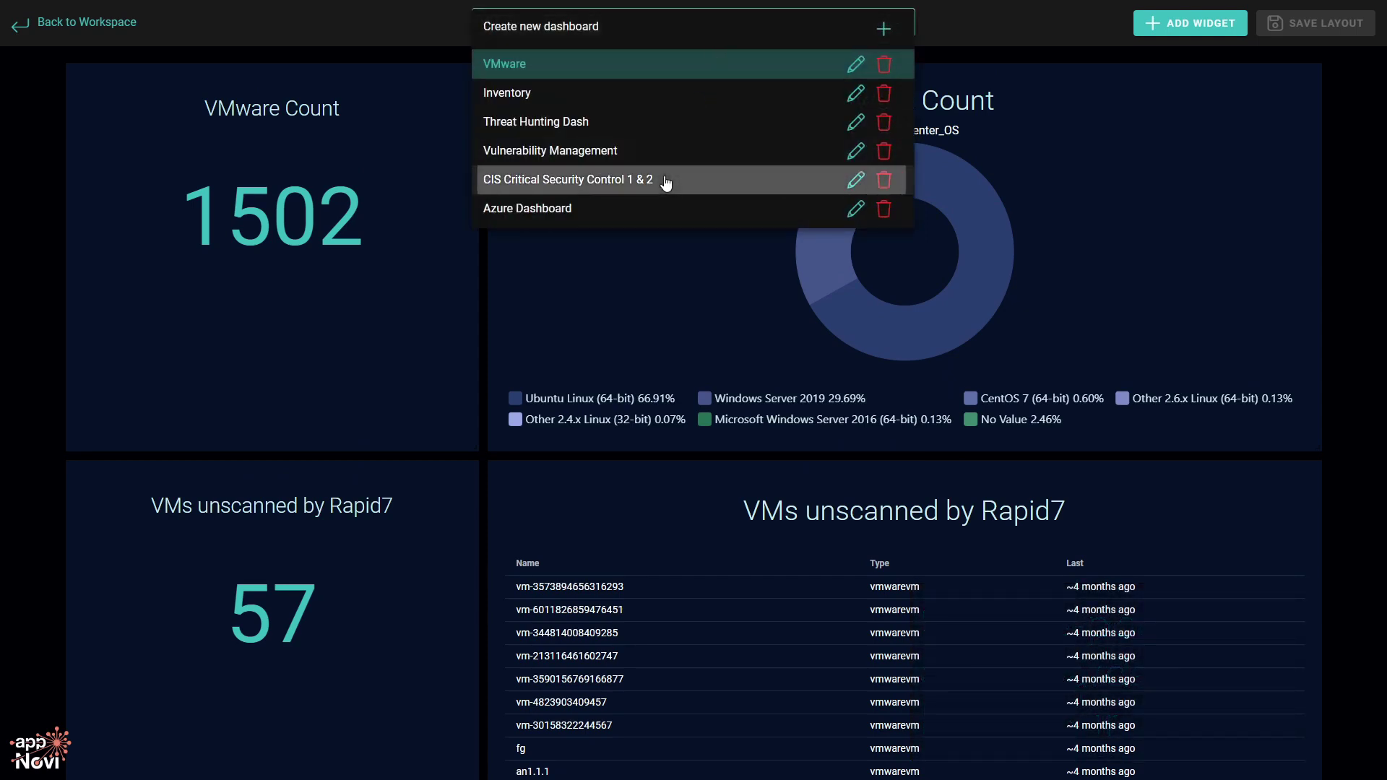
click(666, 179)
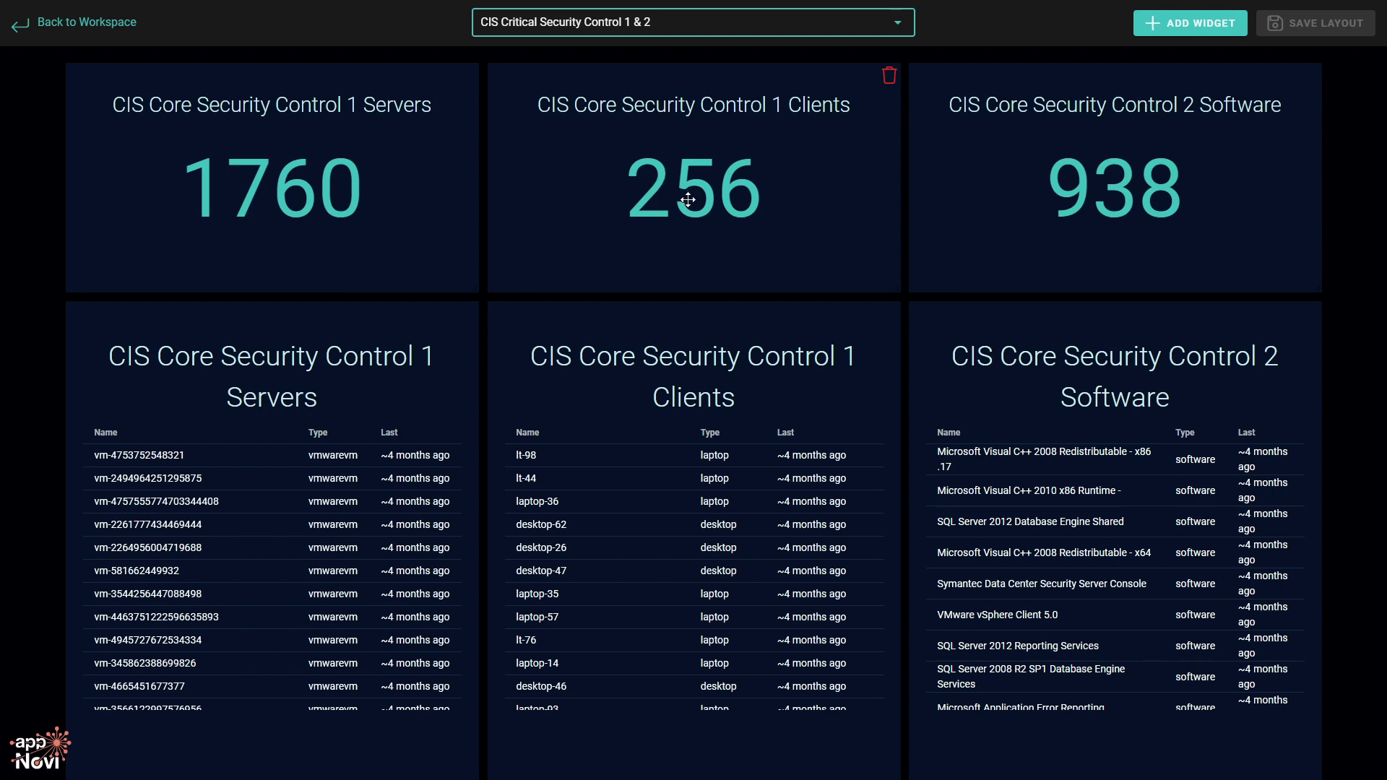
Scroll through the CIS Critical Security Control 1 & 2 dashboard's widgets.
scroll(698, 221, down, 1)
scroll(698, 223, down, 4)
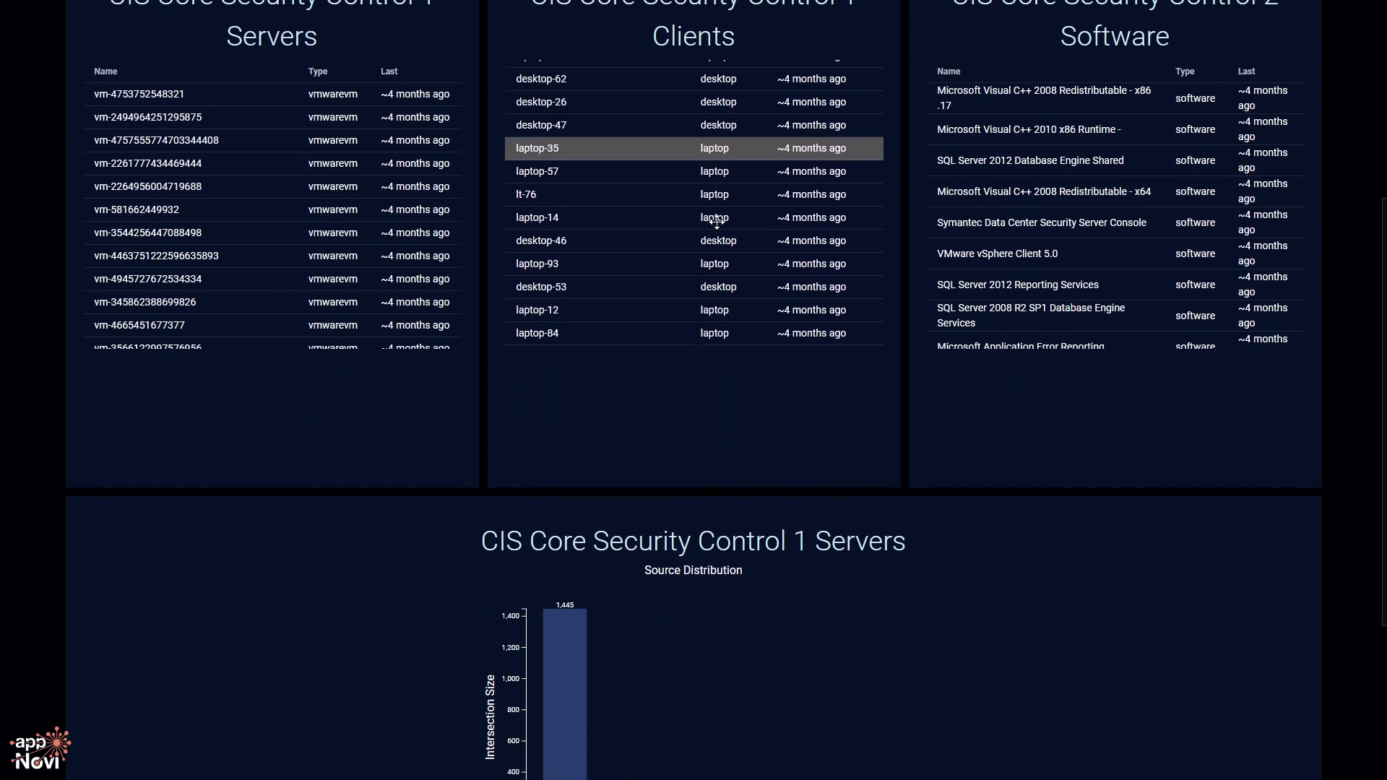
scroll(717, 221, down, 3)
scroll(598, 365, down, 4)
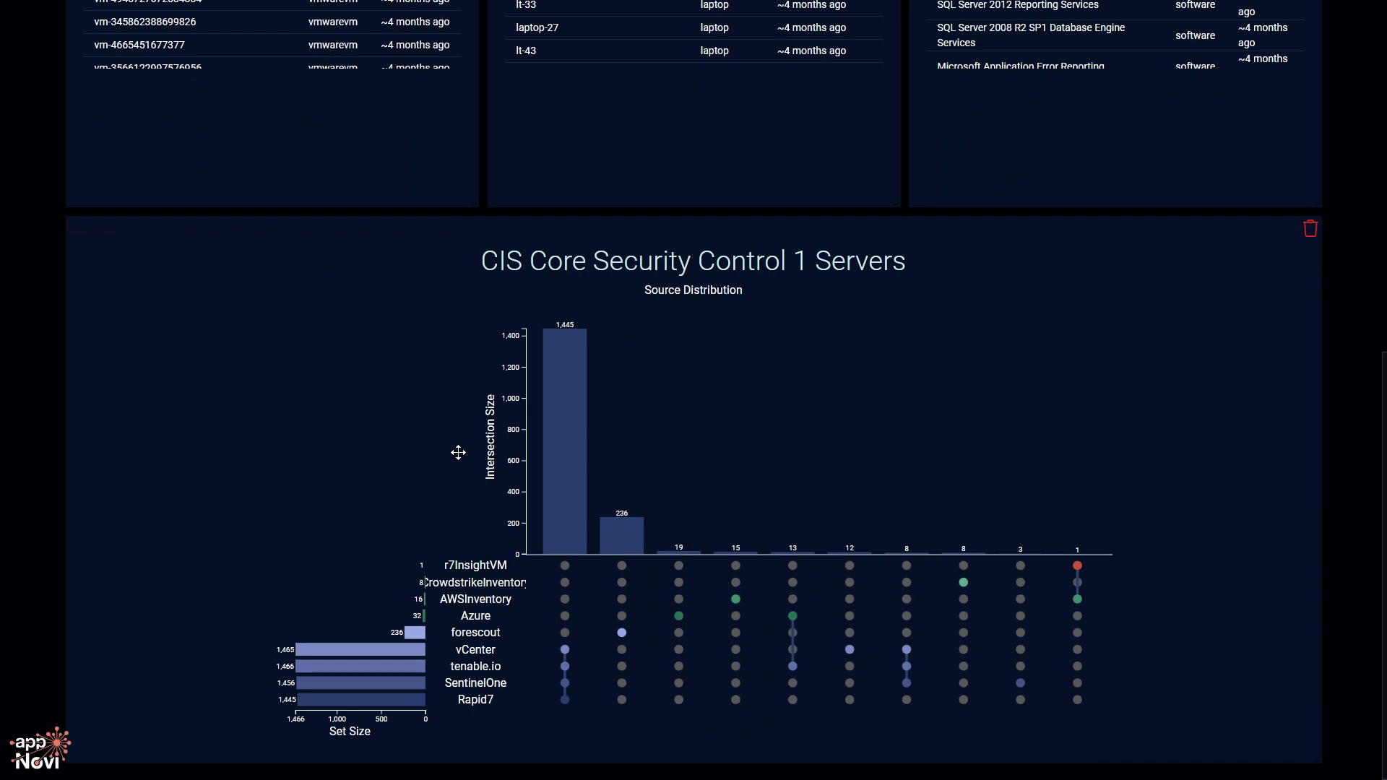
scroll(458, 452, up, 9)
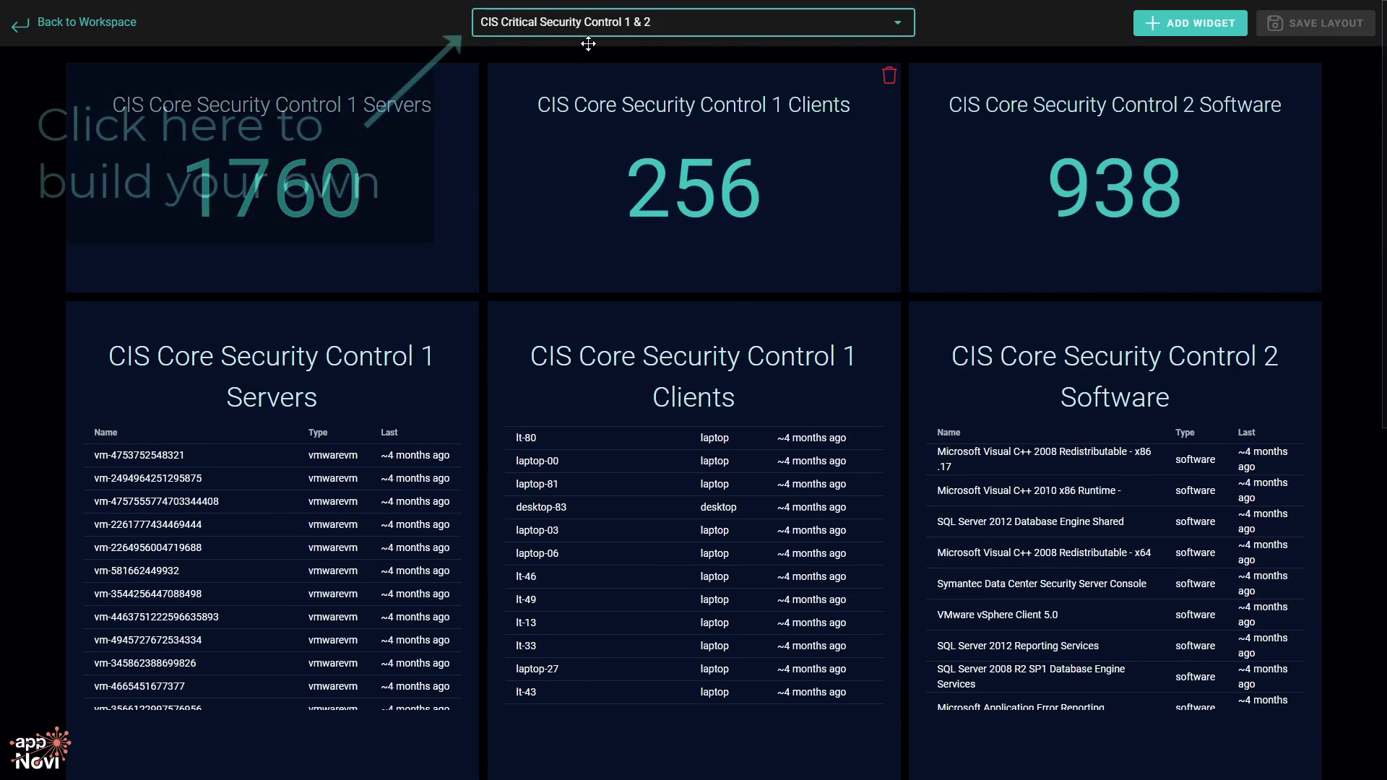
click(604, 26)
Create and save a new dashboard named 'User Guide Video Series'.
click(601, 35)
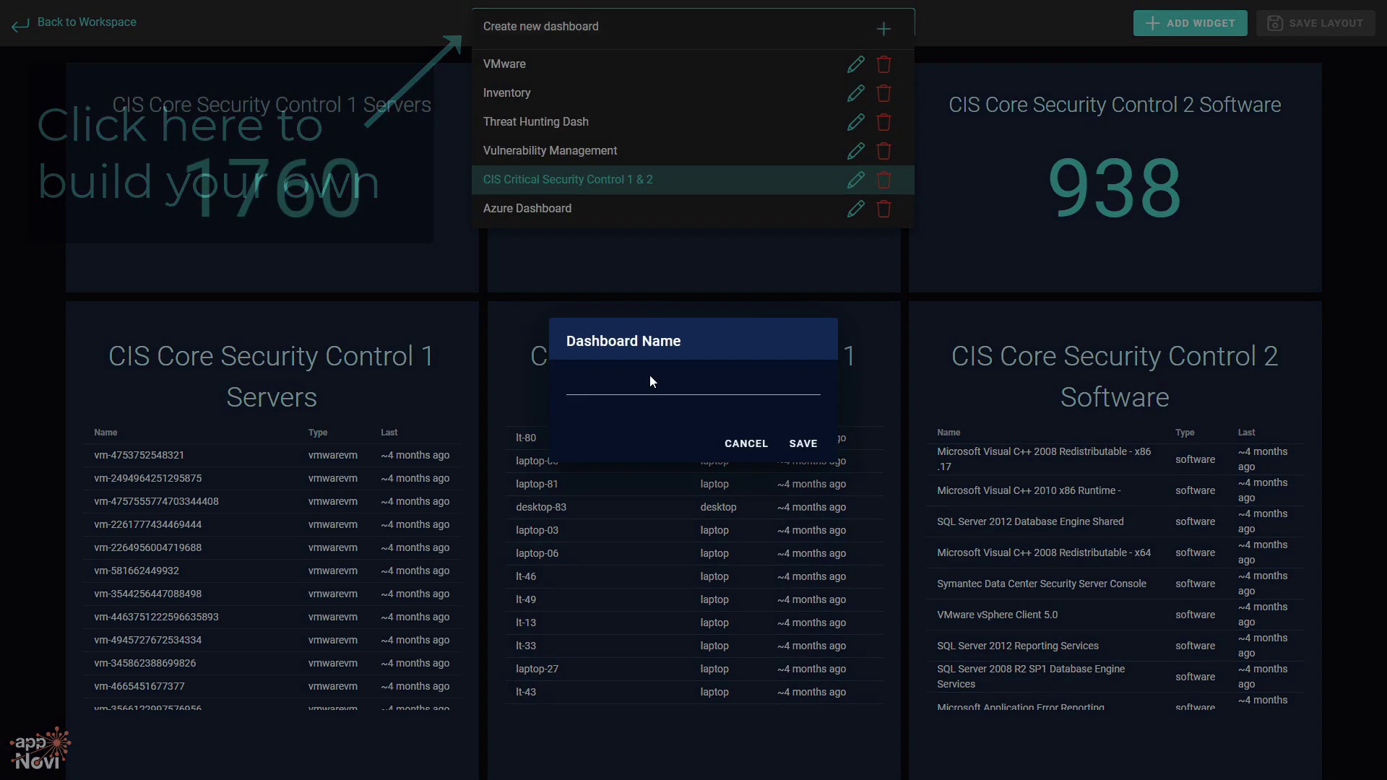
click(641, 374)
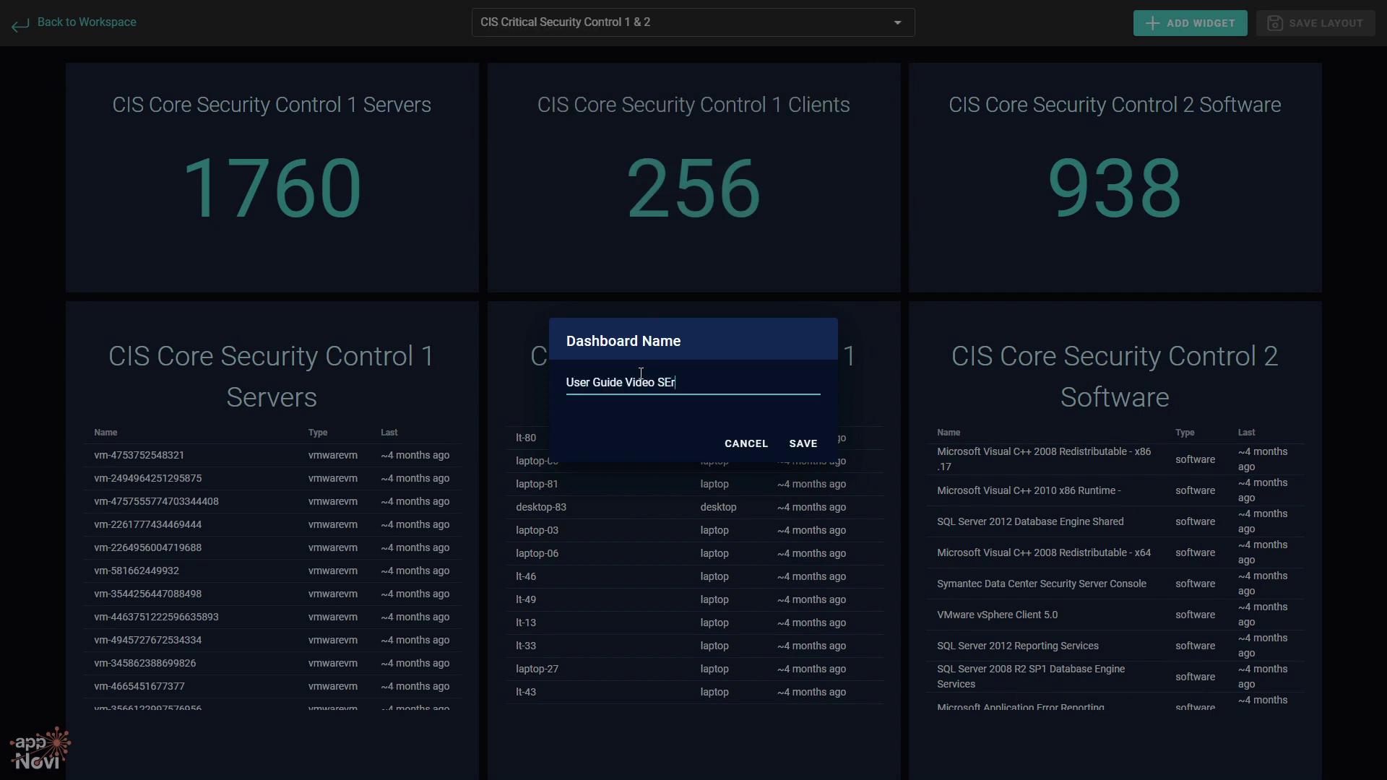
click(801, 442)
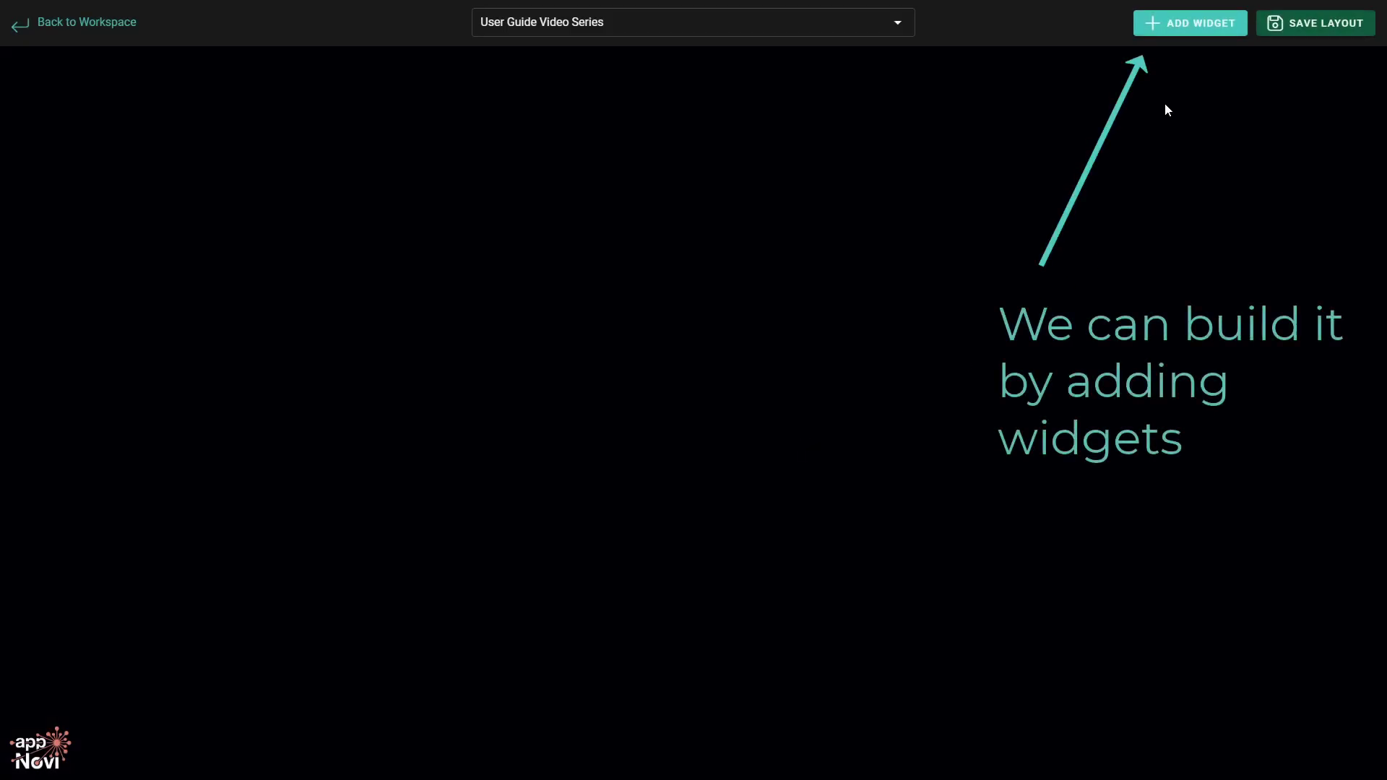
click(1196, 24)
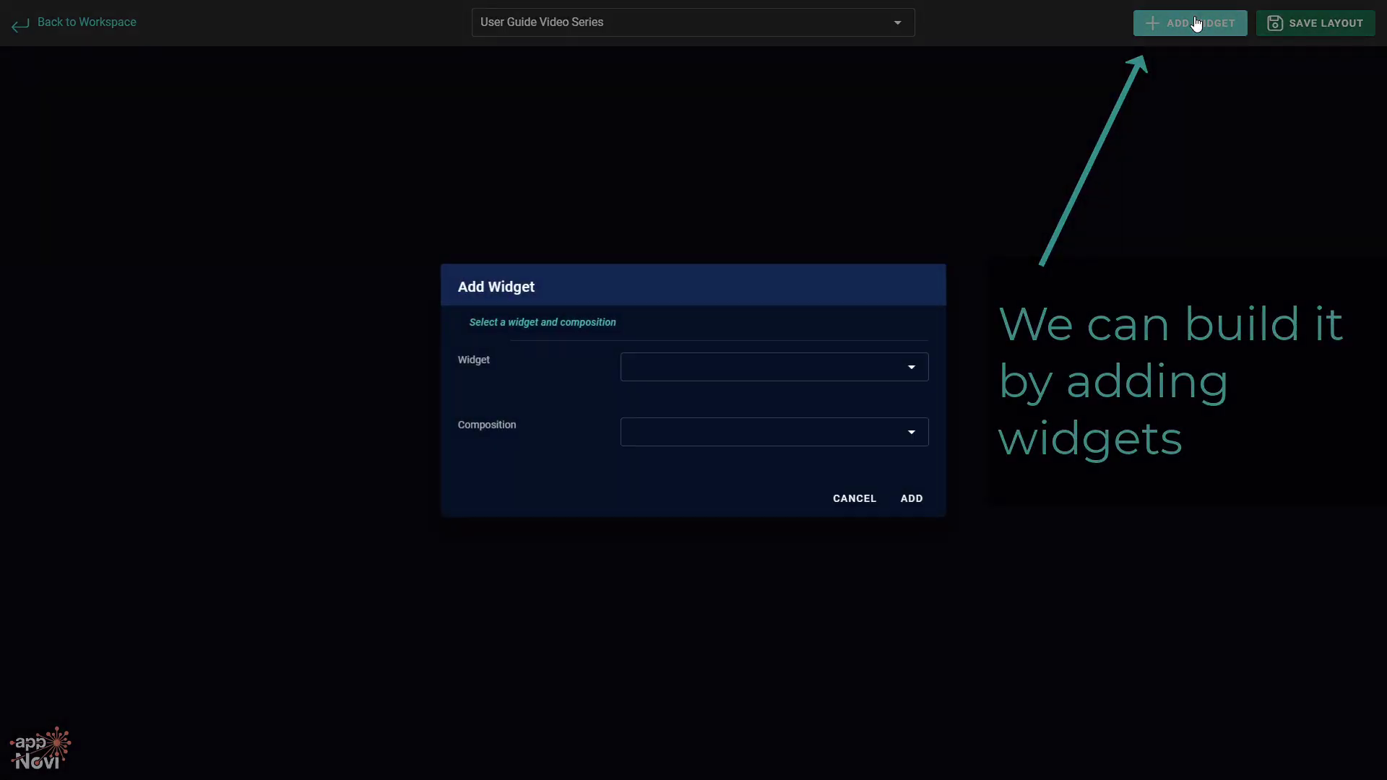
Add a singleNumber widget for the User Guide Video Series 3 composition.
click(743, 381)
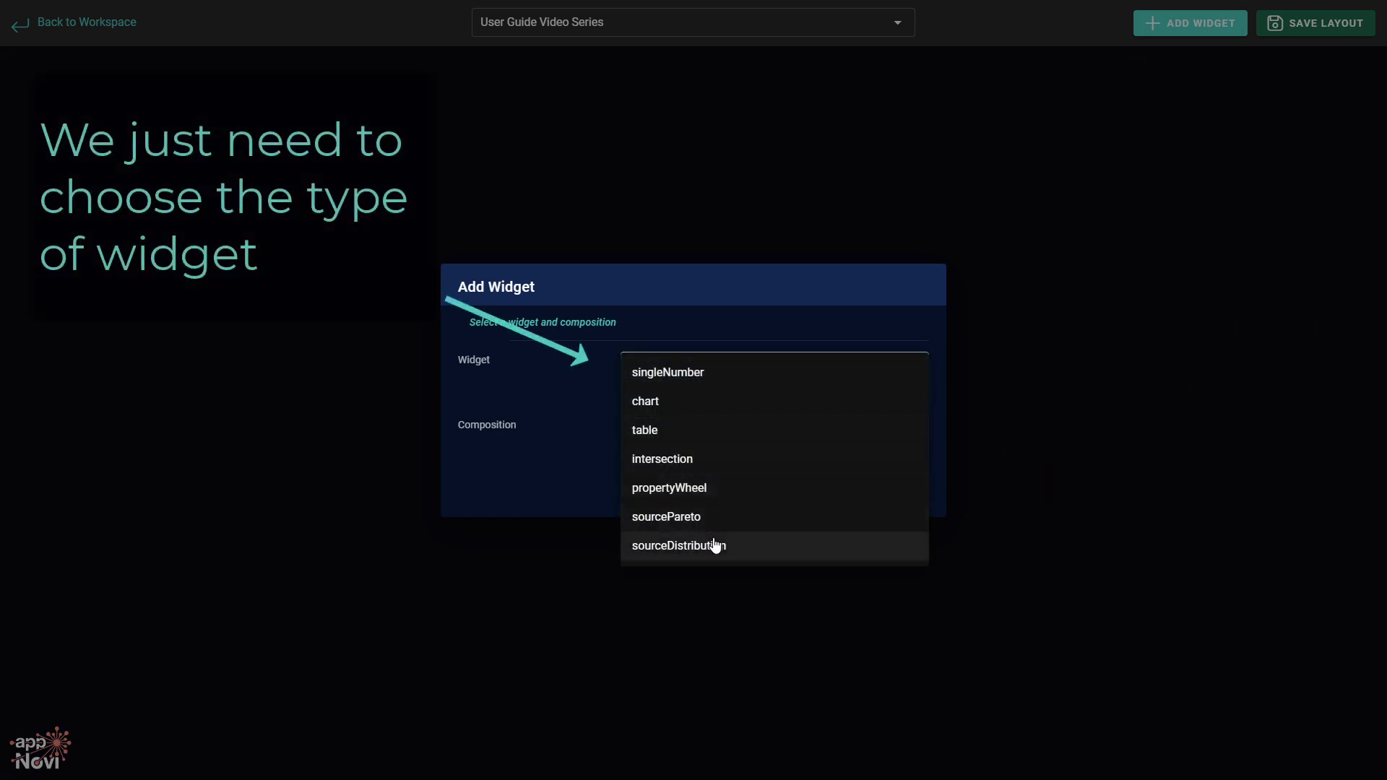
click(705, 372)
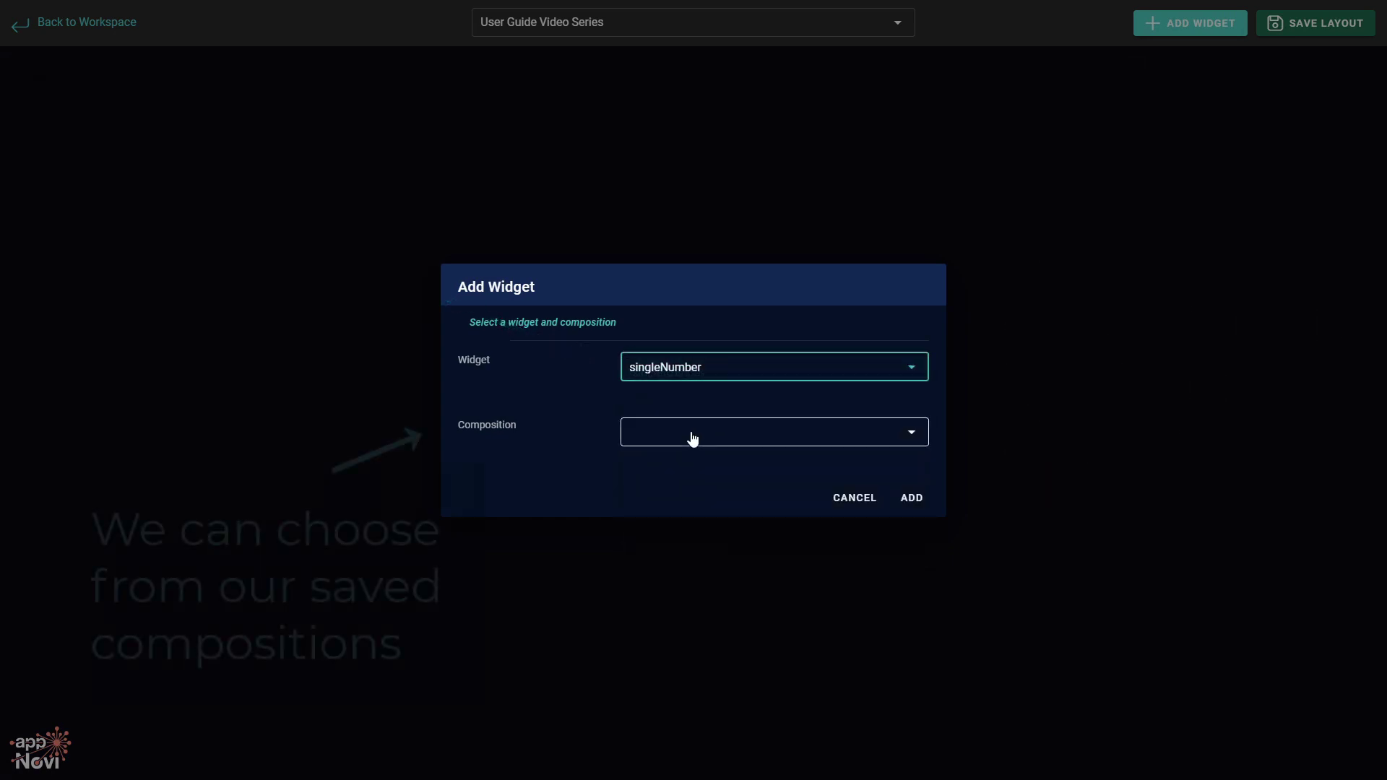
click(692, 437)
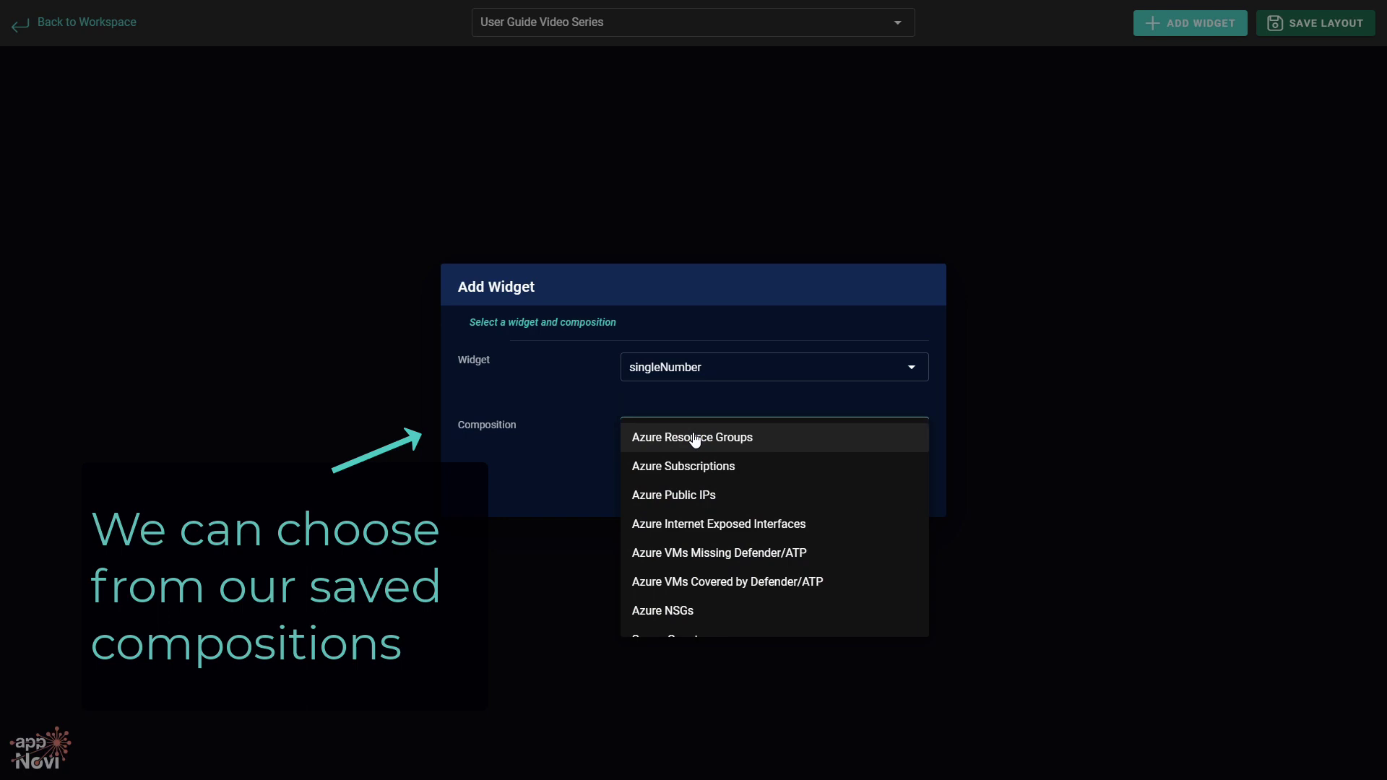
scroll(695, 440, down, 10)
scroll(752, 533, down, 15)
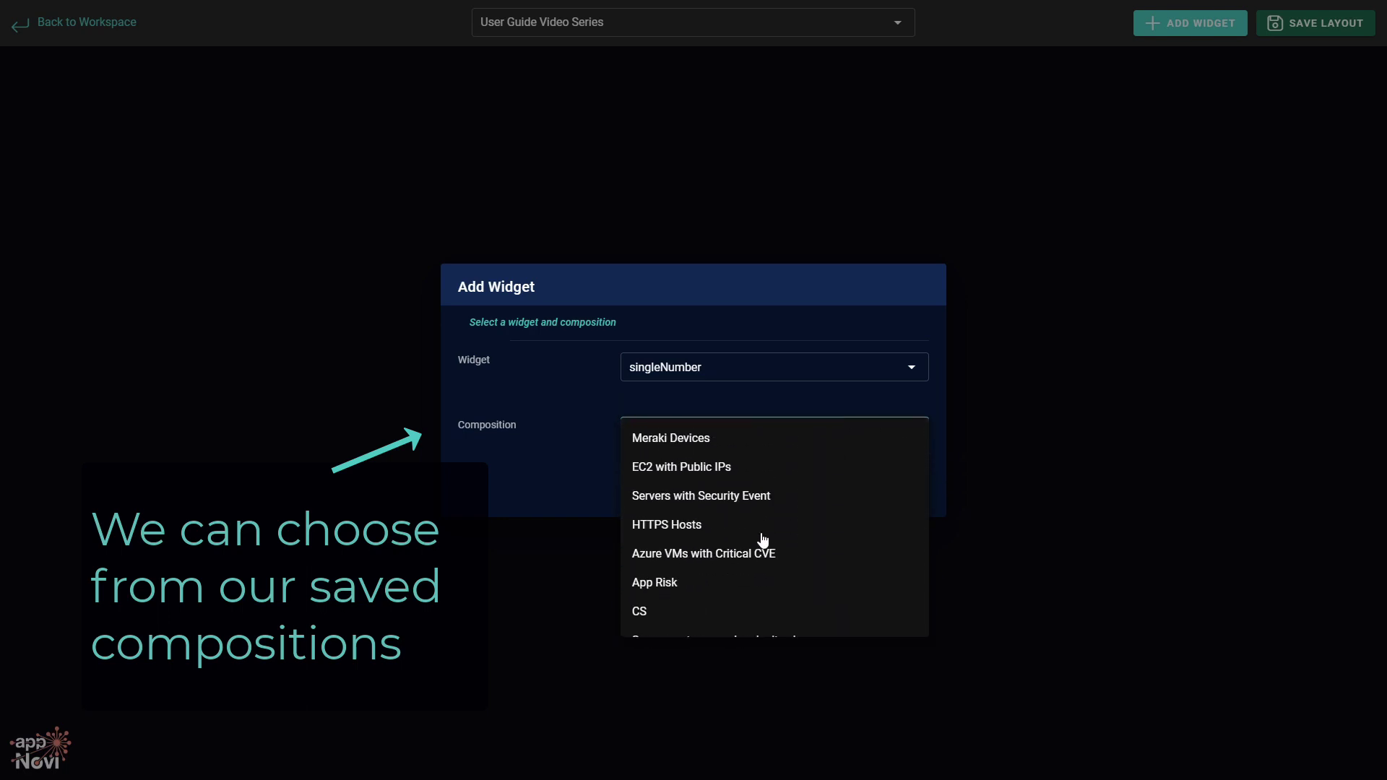
scroll(763, 540, down, 5)
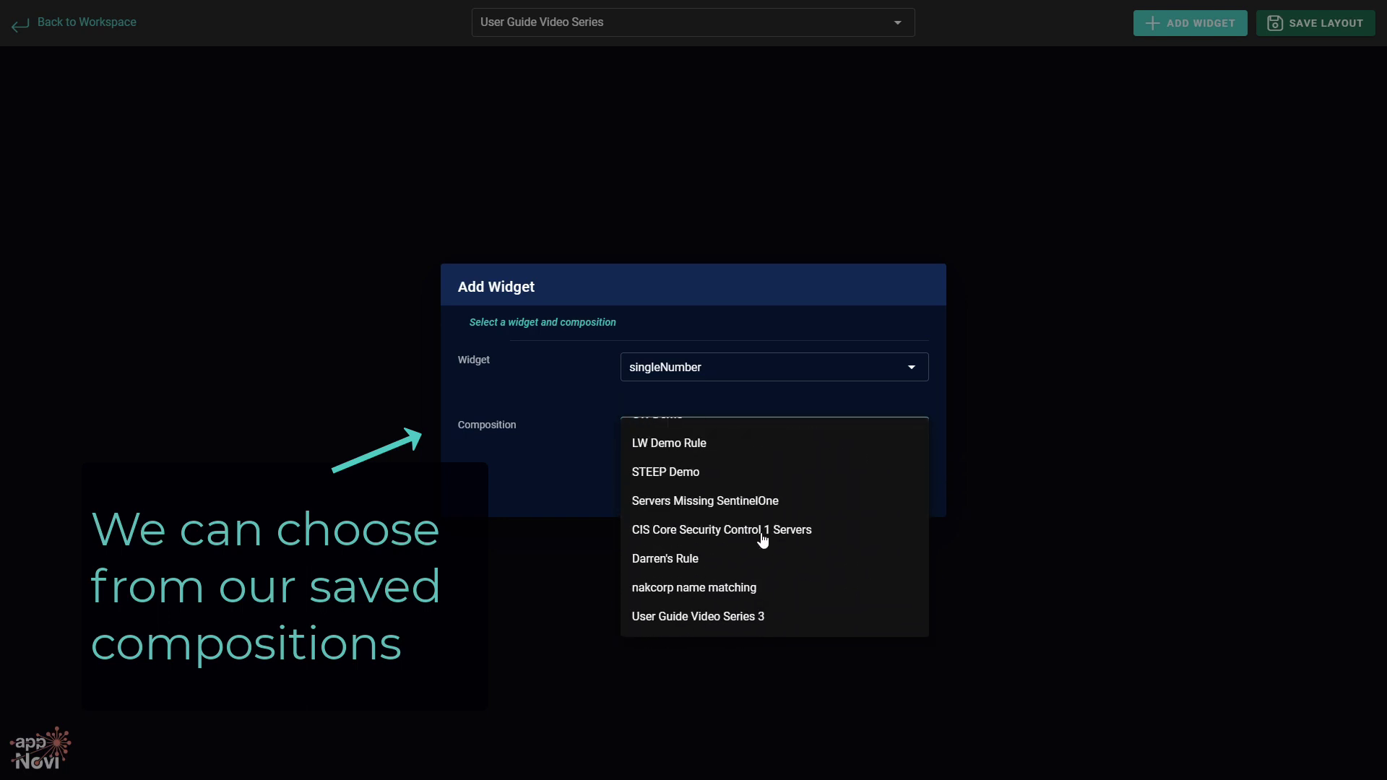
click(757, 624)
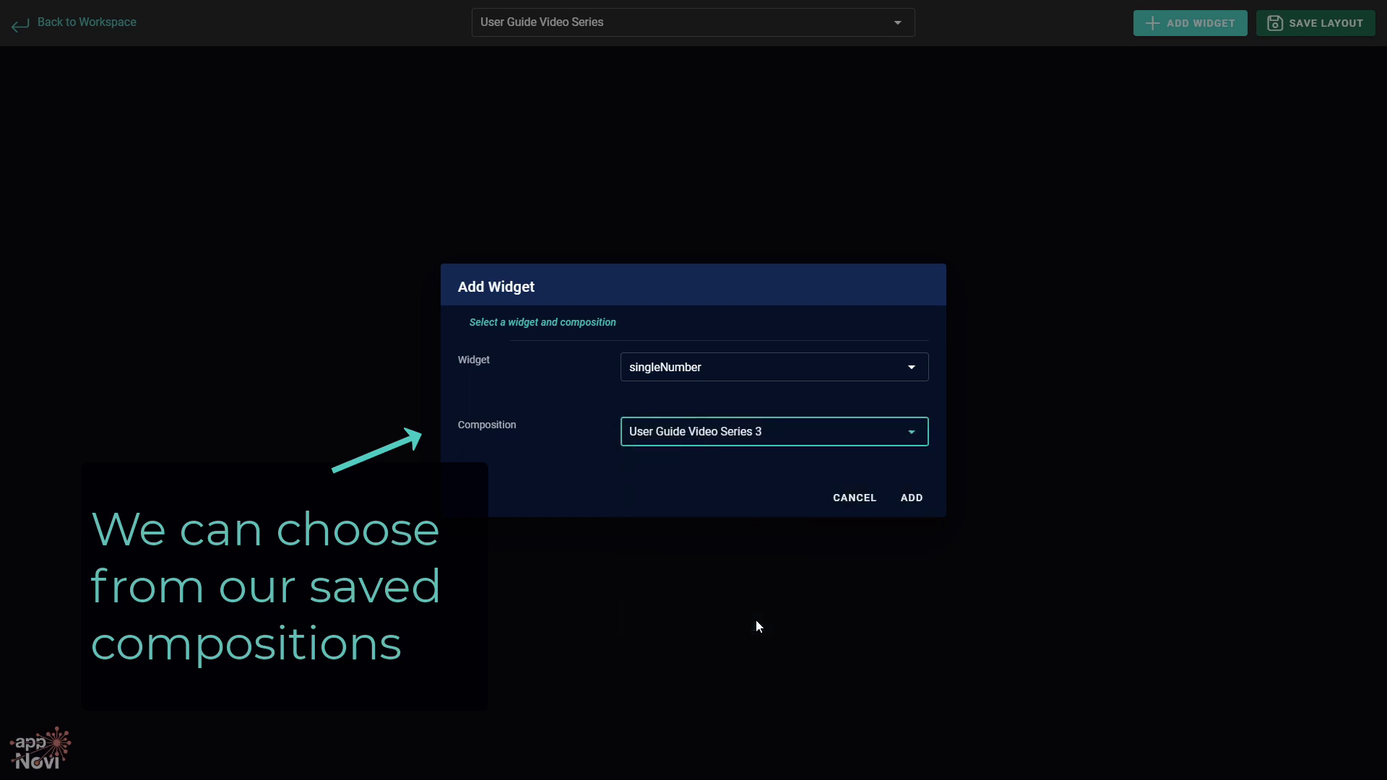
click(912, 506)
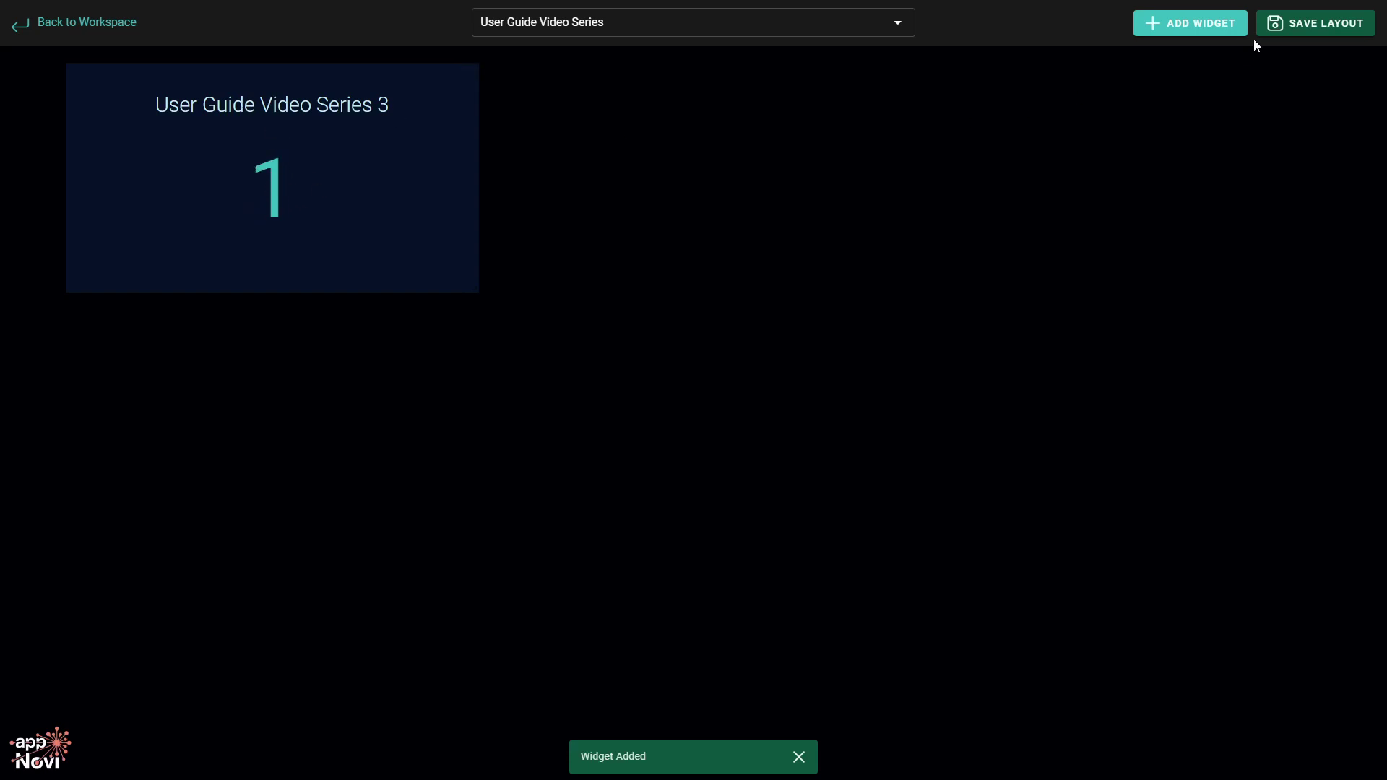
Add a table widget for the same composition, showing web-50.
click(1199, 23)
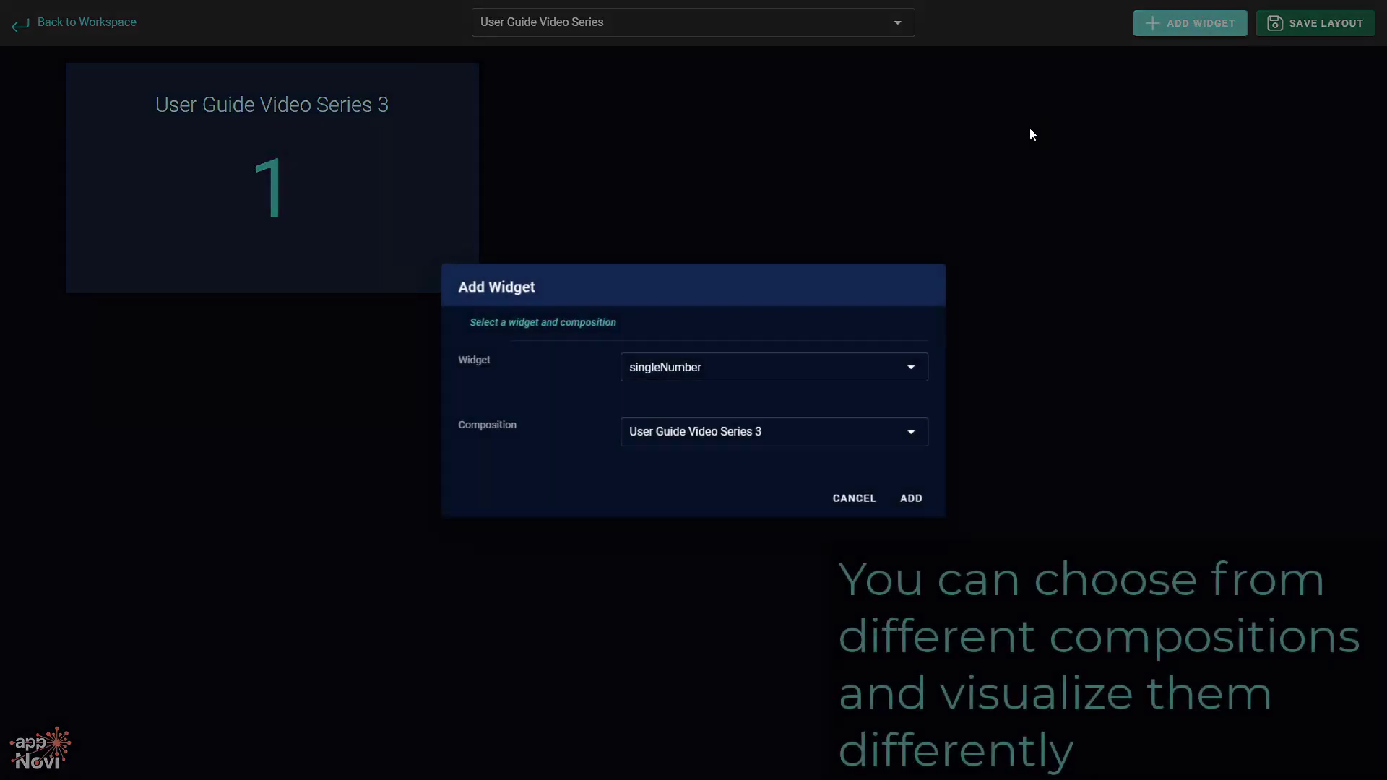
click(738, 383)
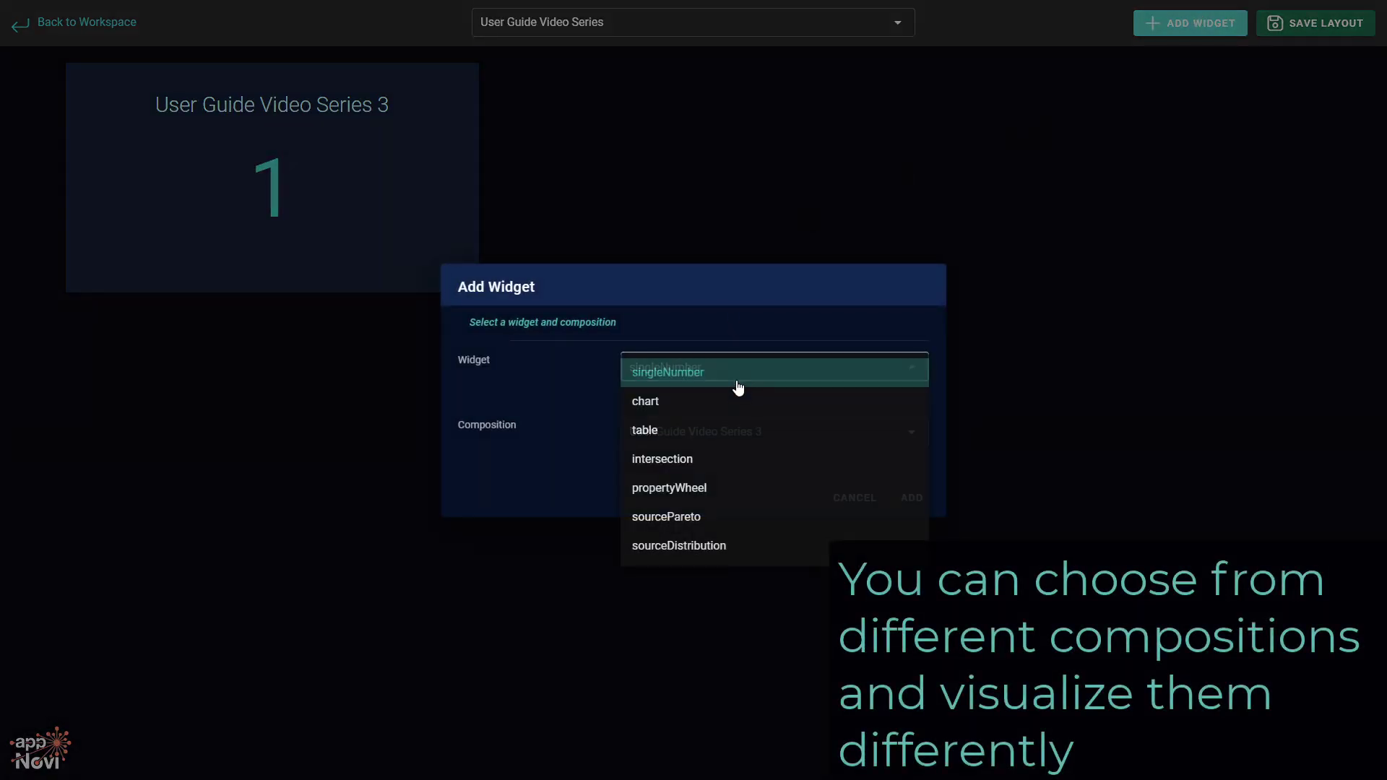
click(736, 431)
click(907, 496)
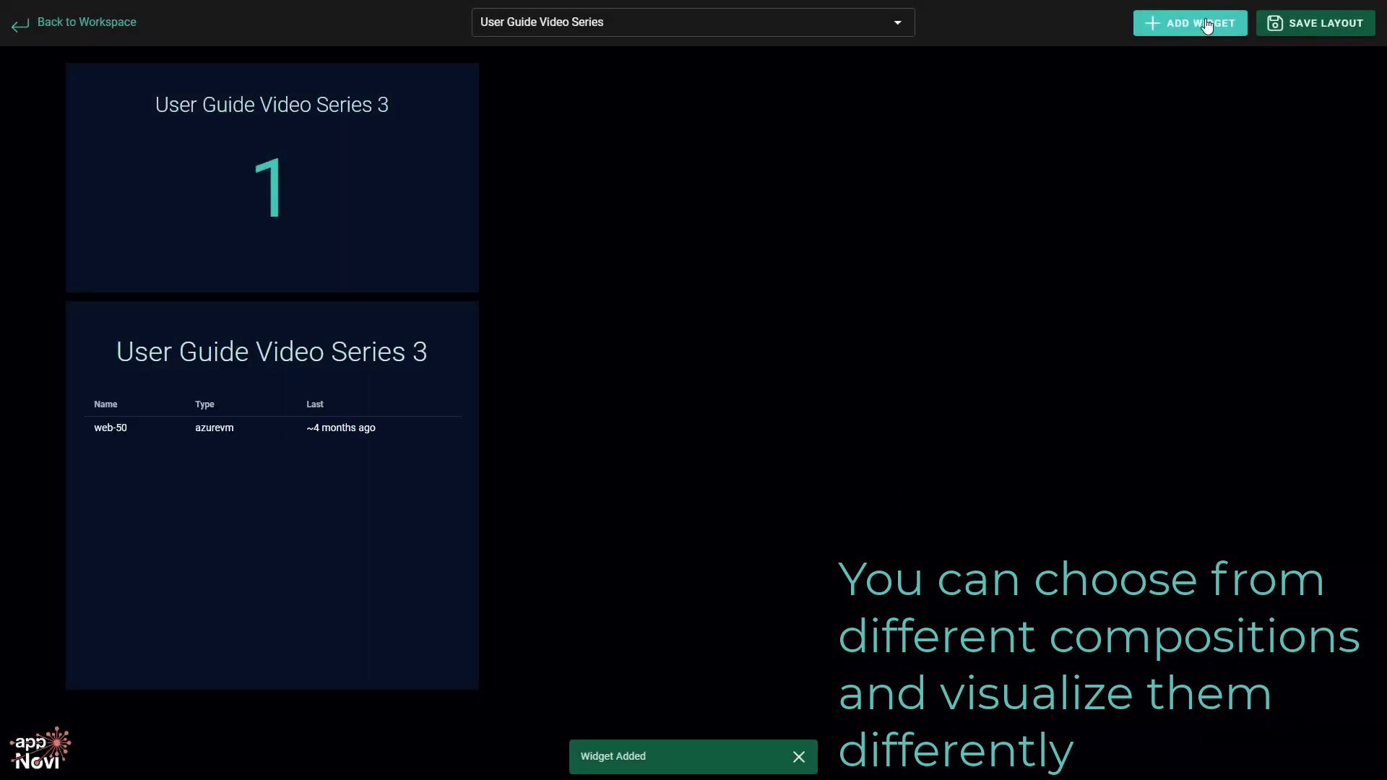
click(1207, 23)
Configure a propertyWheel widget on the Azure_ARN property.
click(741, 376)
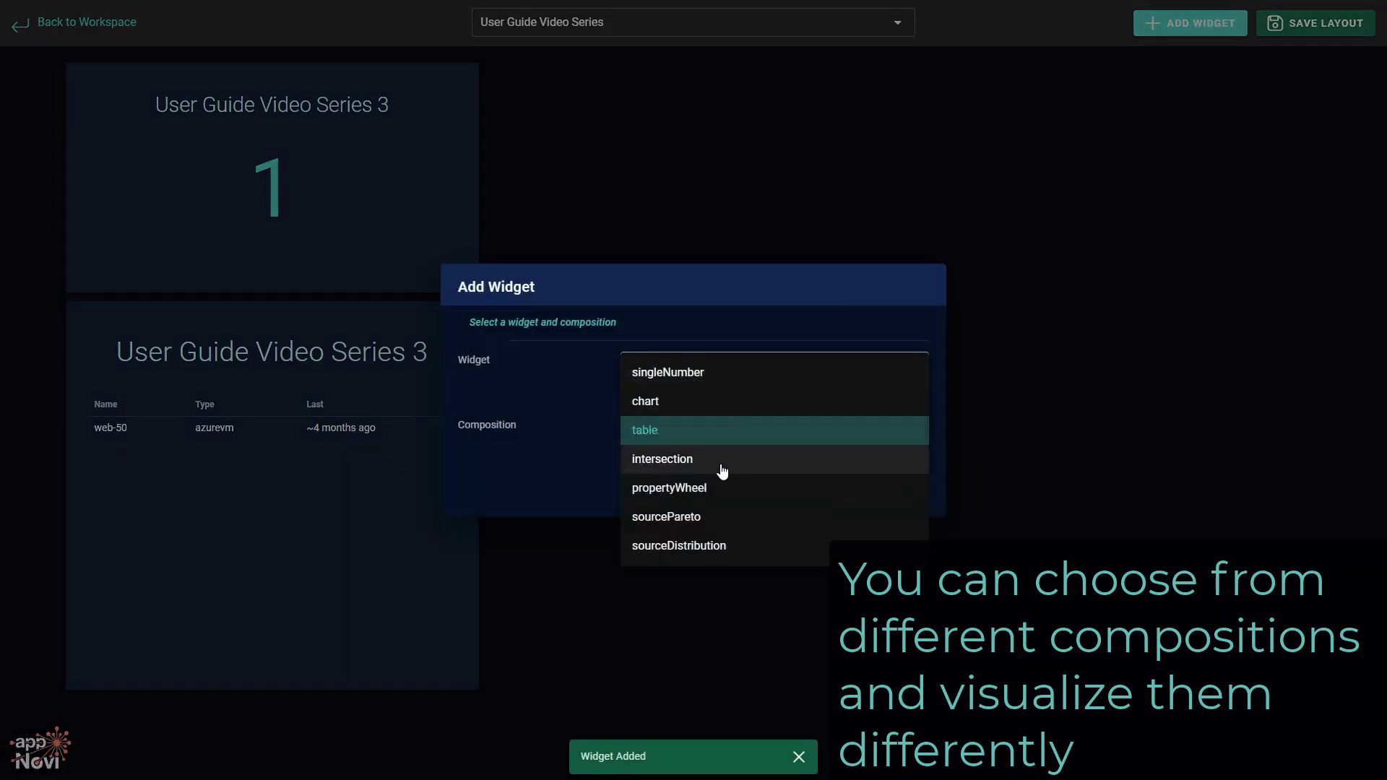
click(757, 486)
click(744, 480)
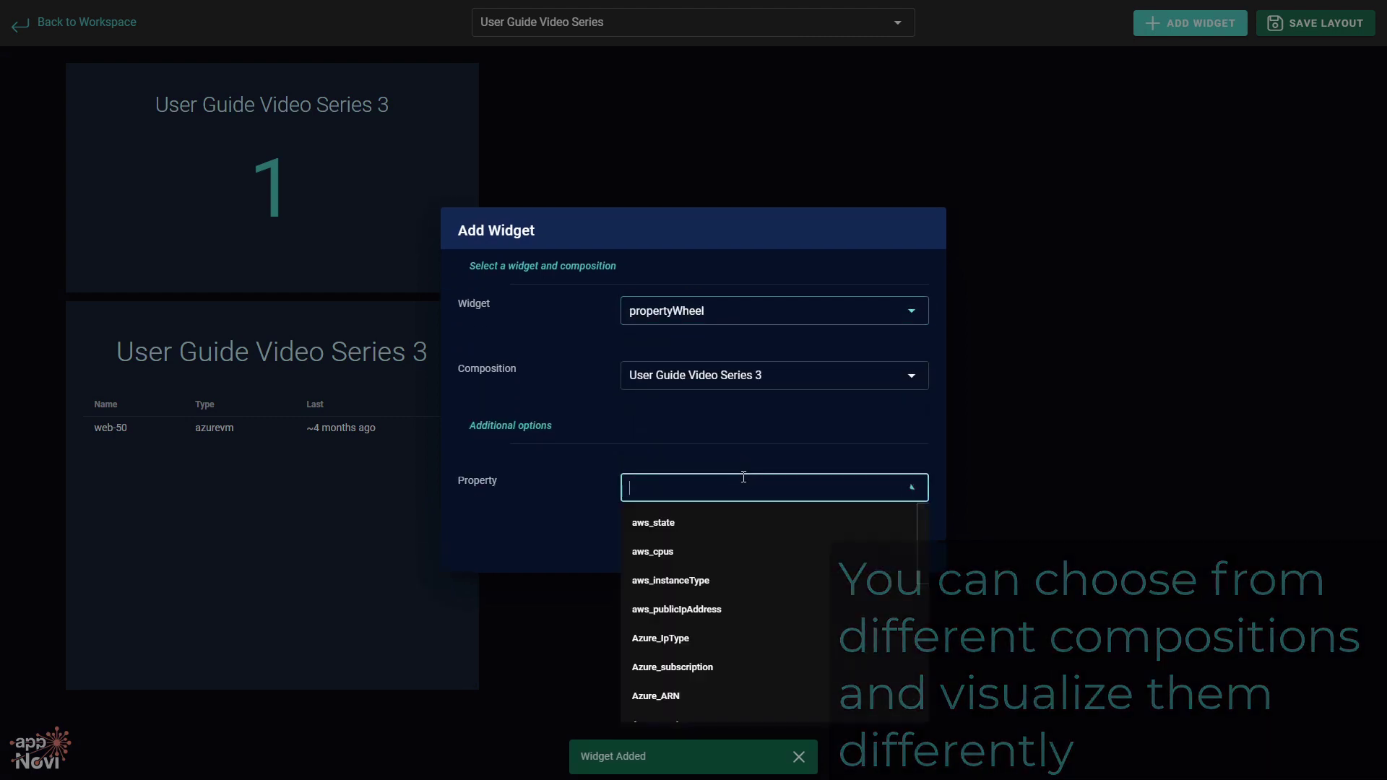
text(Az)
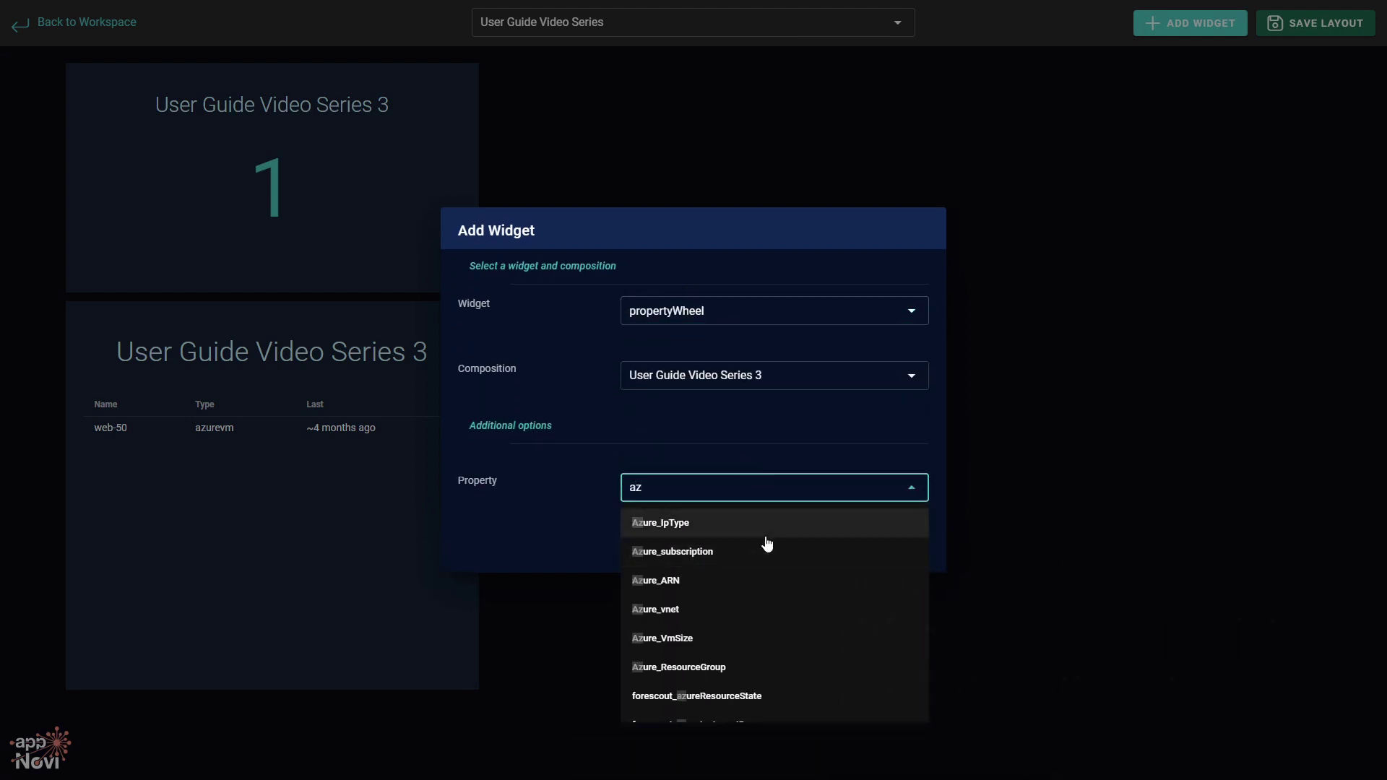
click(772, 582)
Add the property wheel, move it top right, and place the table below the number widget.
click(912, 554)
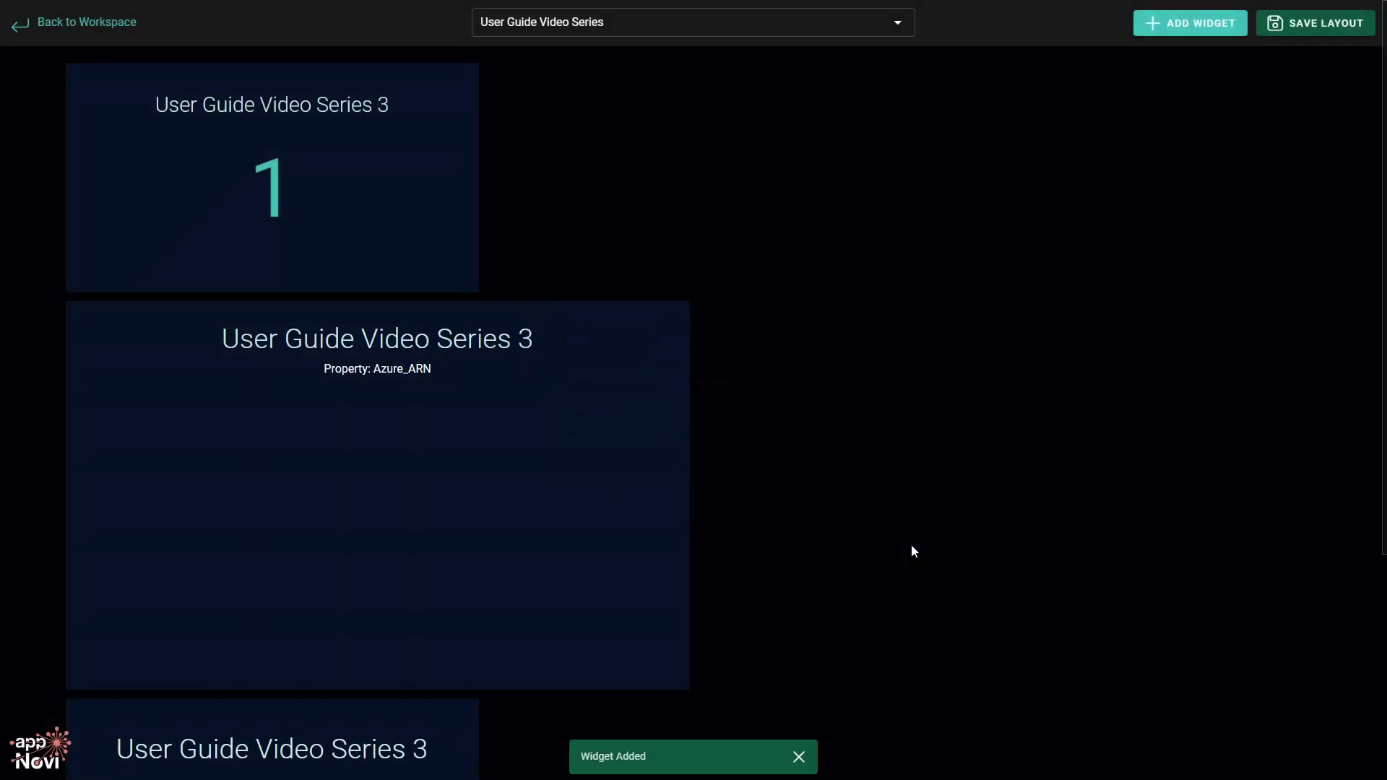
drag(452, 426, 940, 210)
drag(253, 756, 273, 343)
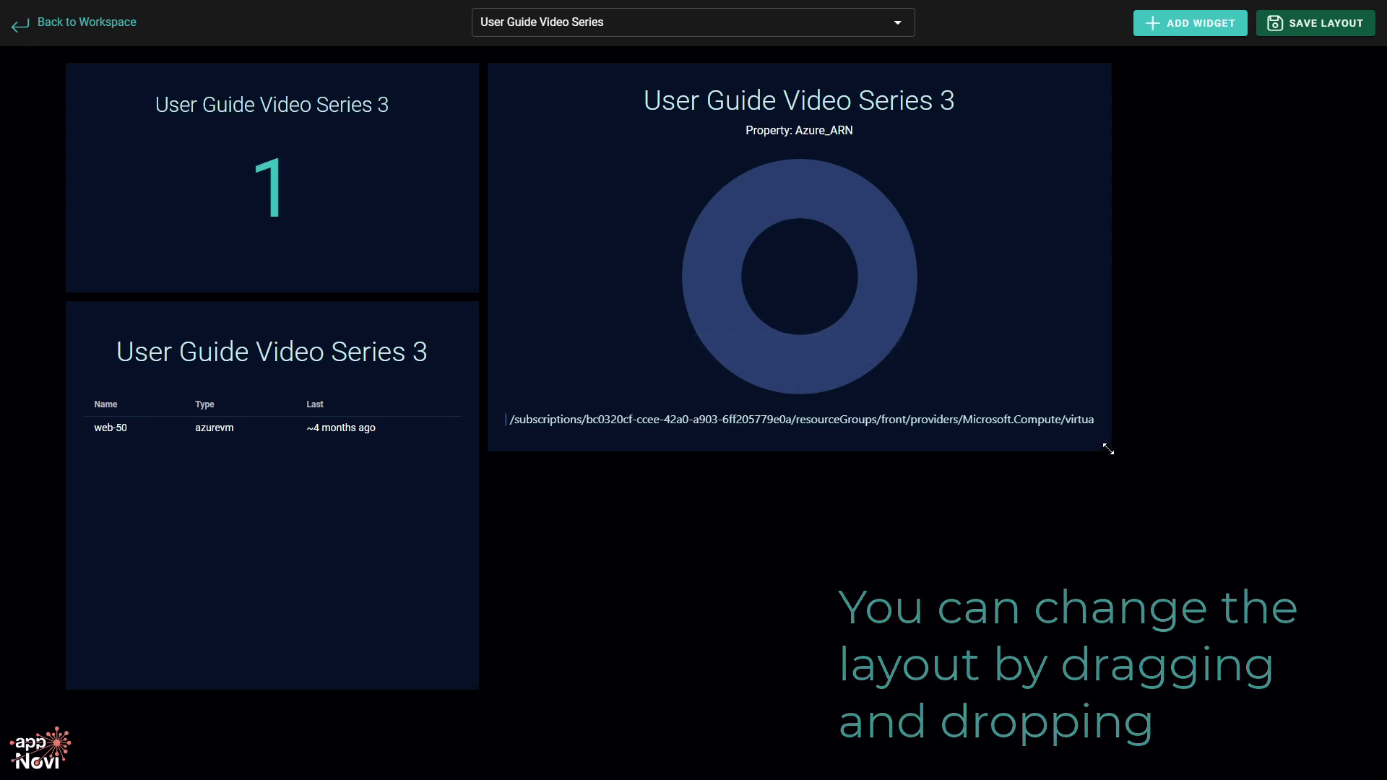